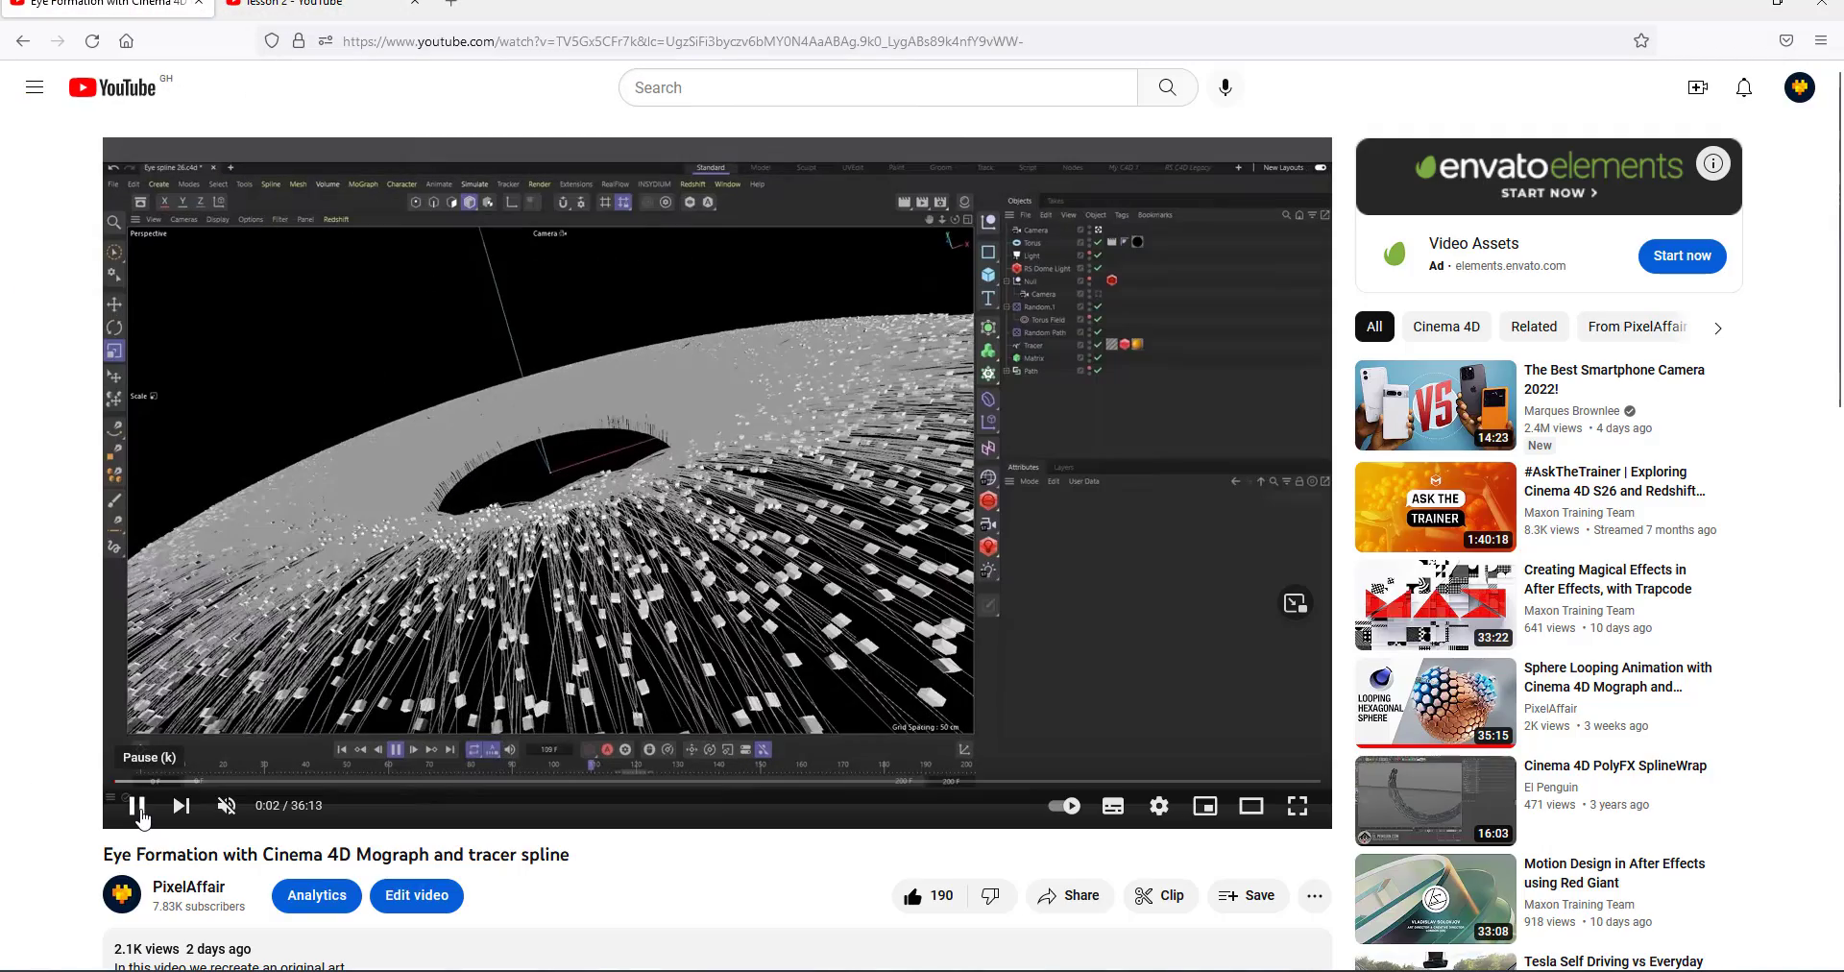
Play the first few seconds of the Eye Formation reference tutorial, then pause it.
click(139, 811)
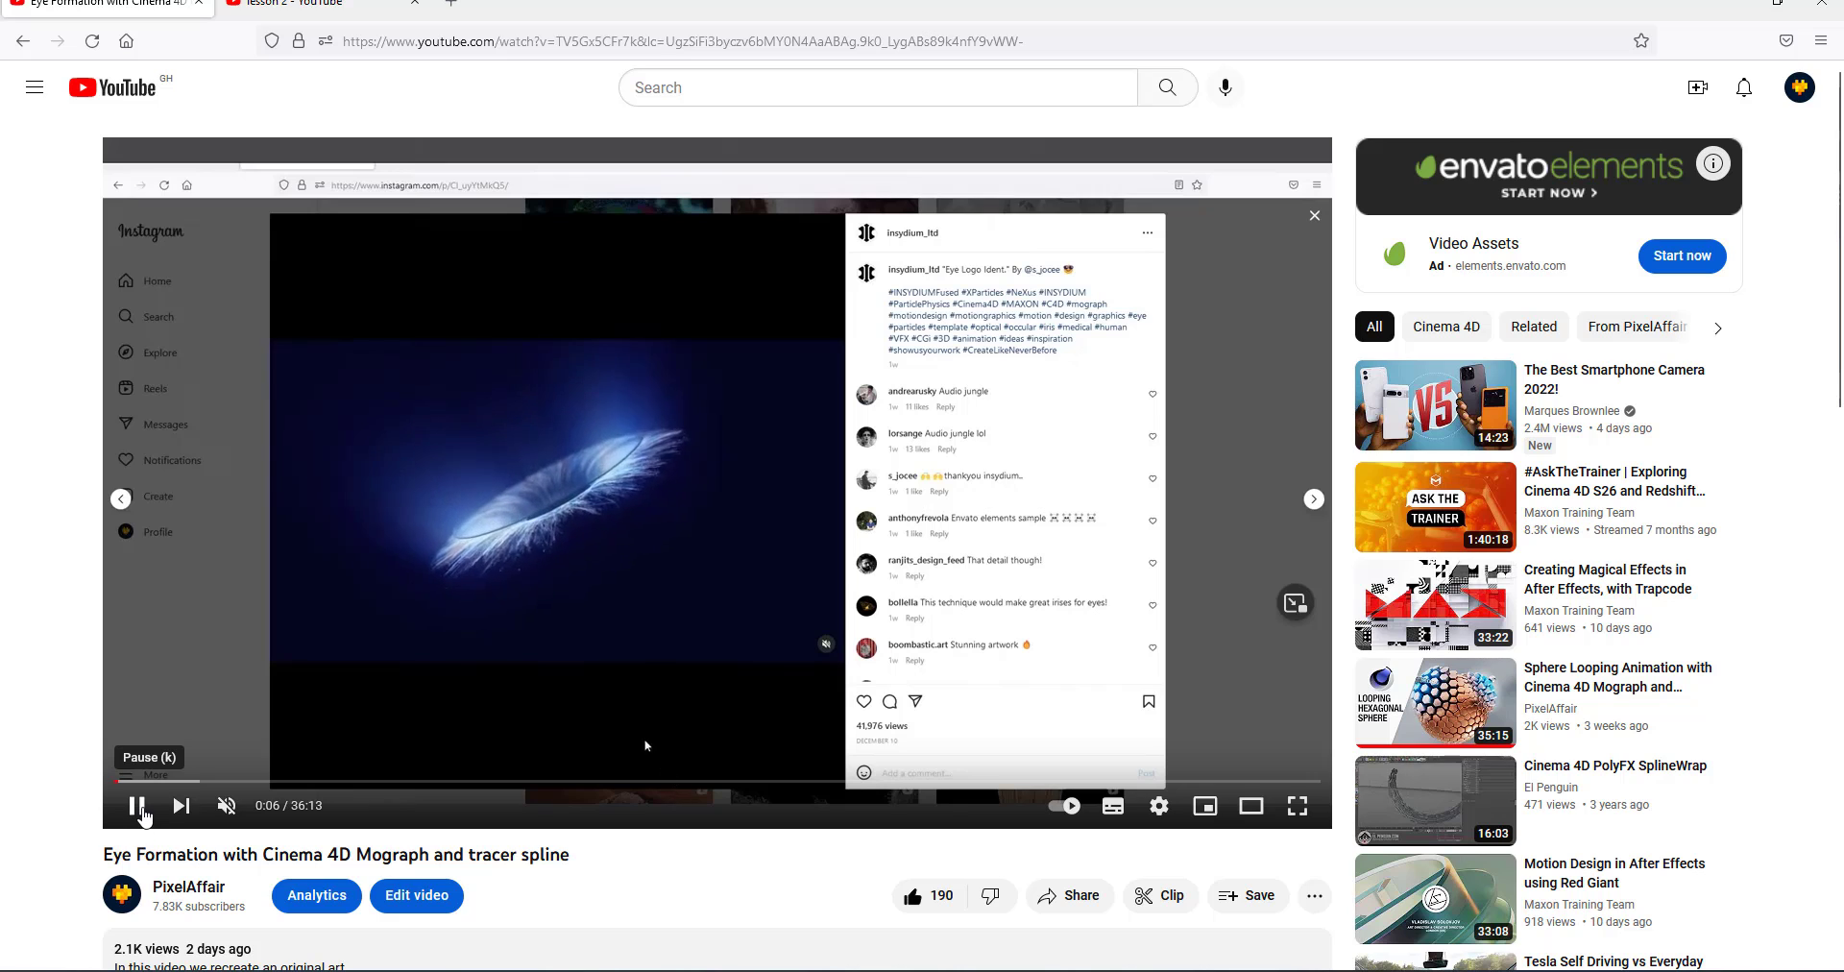
click(139, 811)
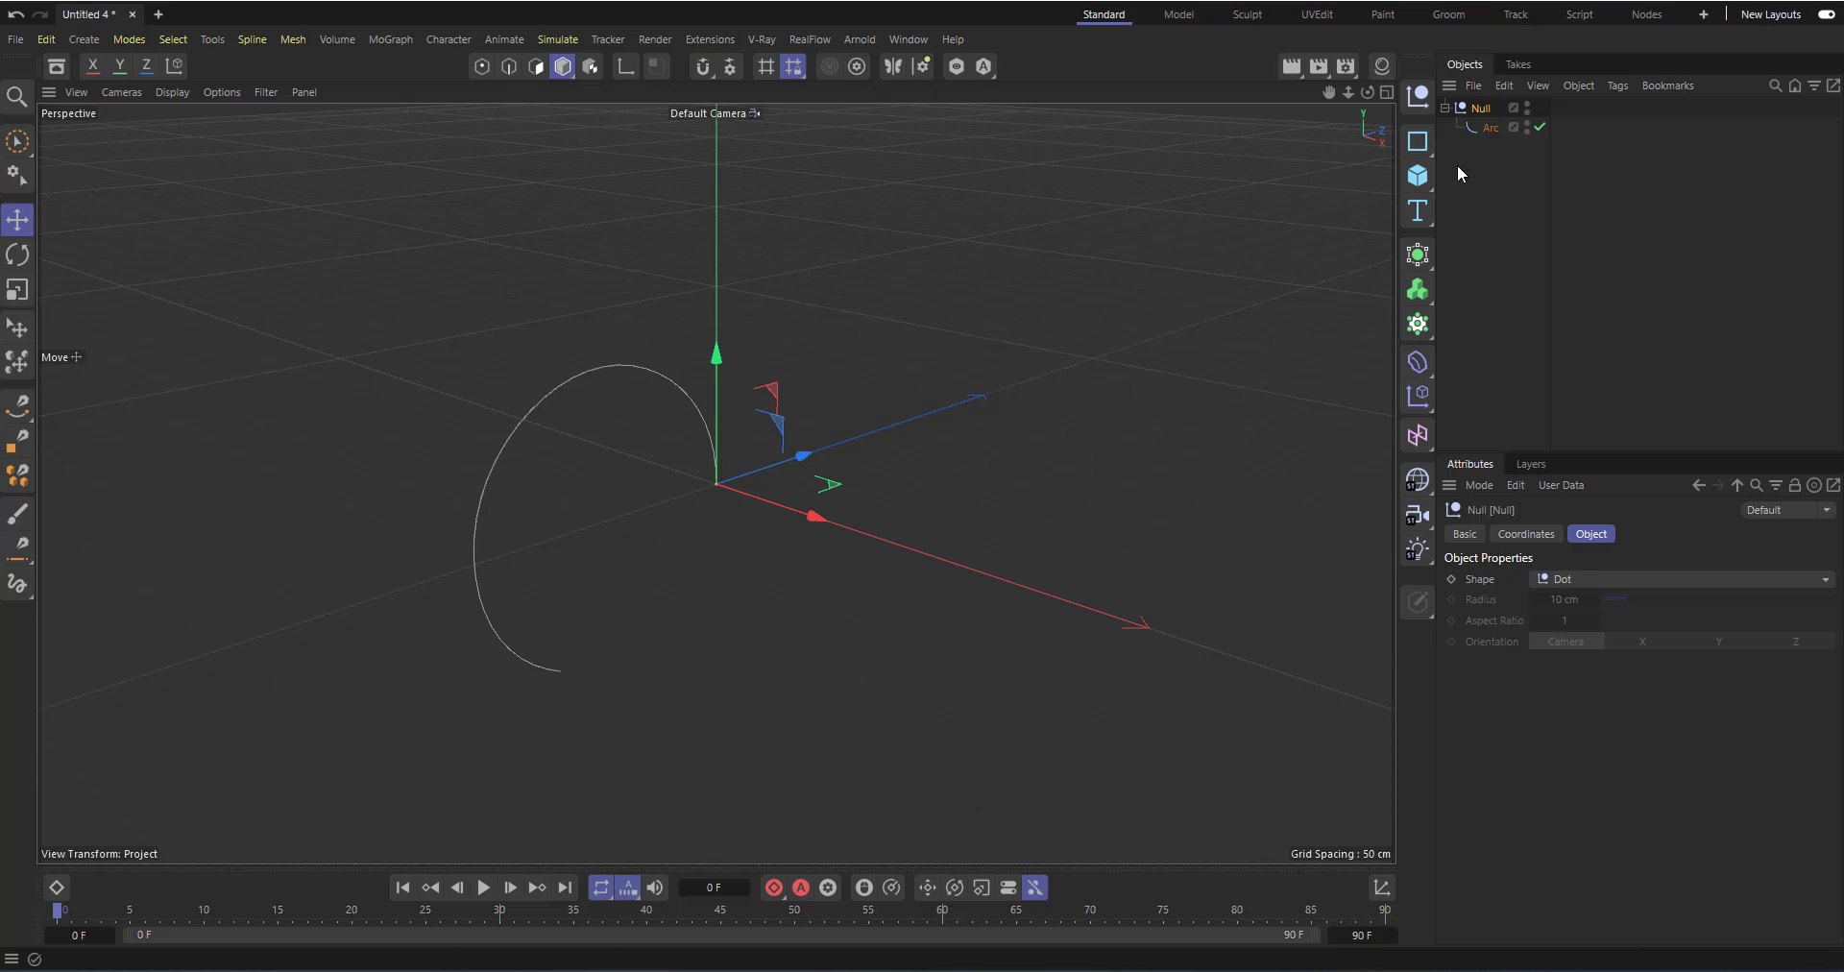
Add a Cloner and nest the Null holding the arc under it.
click(1417, 324)
click(1498, 355)
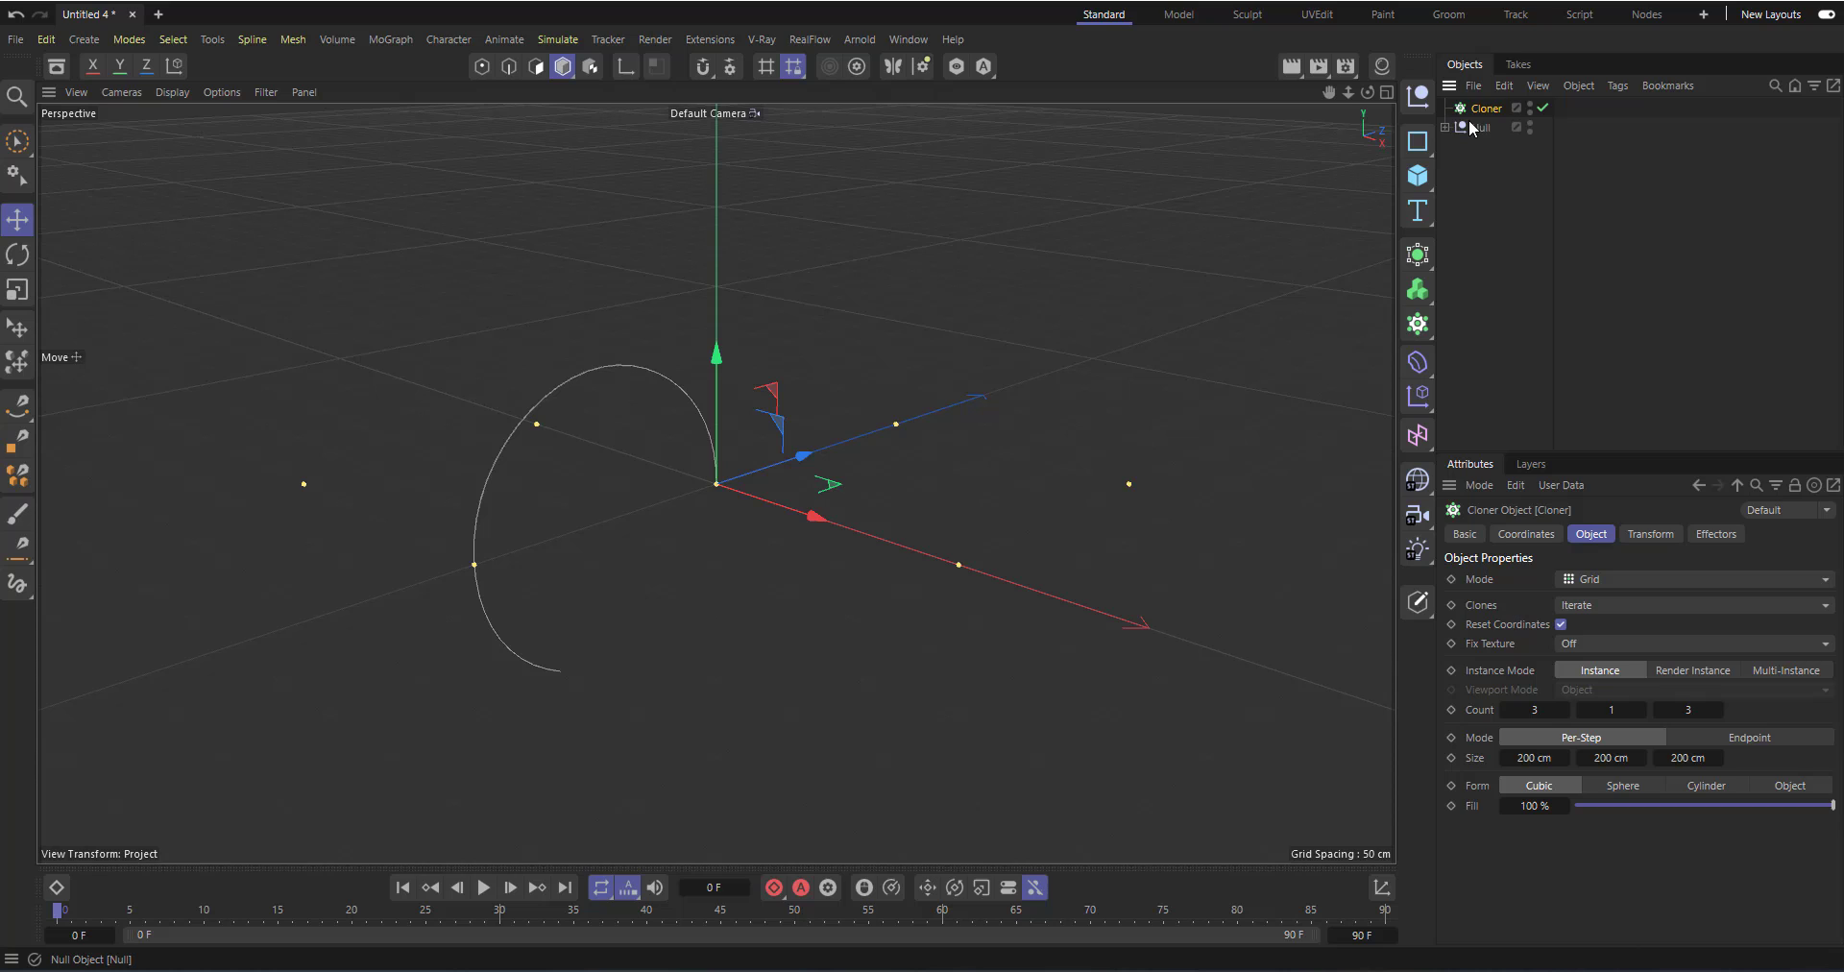
drag(1477, 127, 1492, 111)
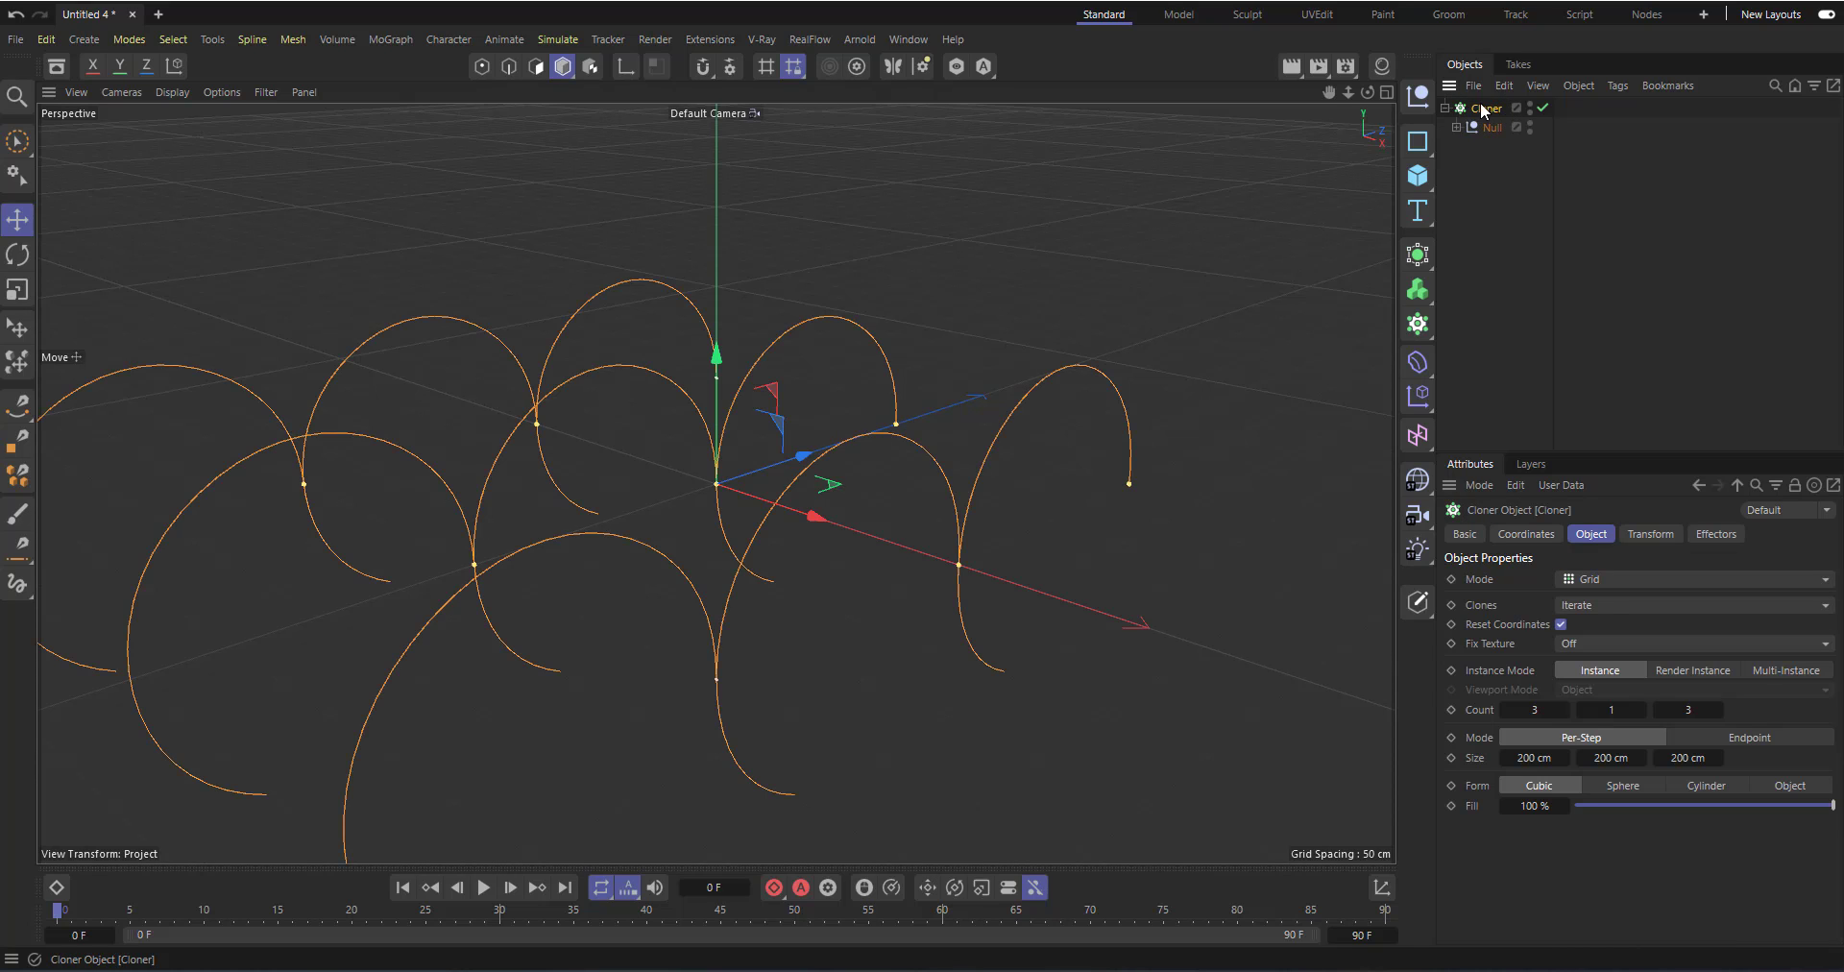
Set the Cloner to Radial mode with a -141 cm radius and 730 clones.
click(1587, 580)
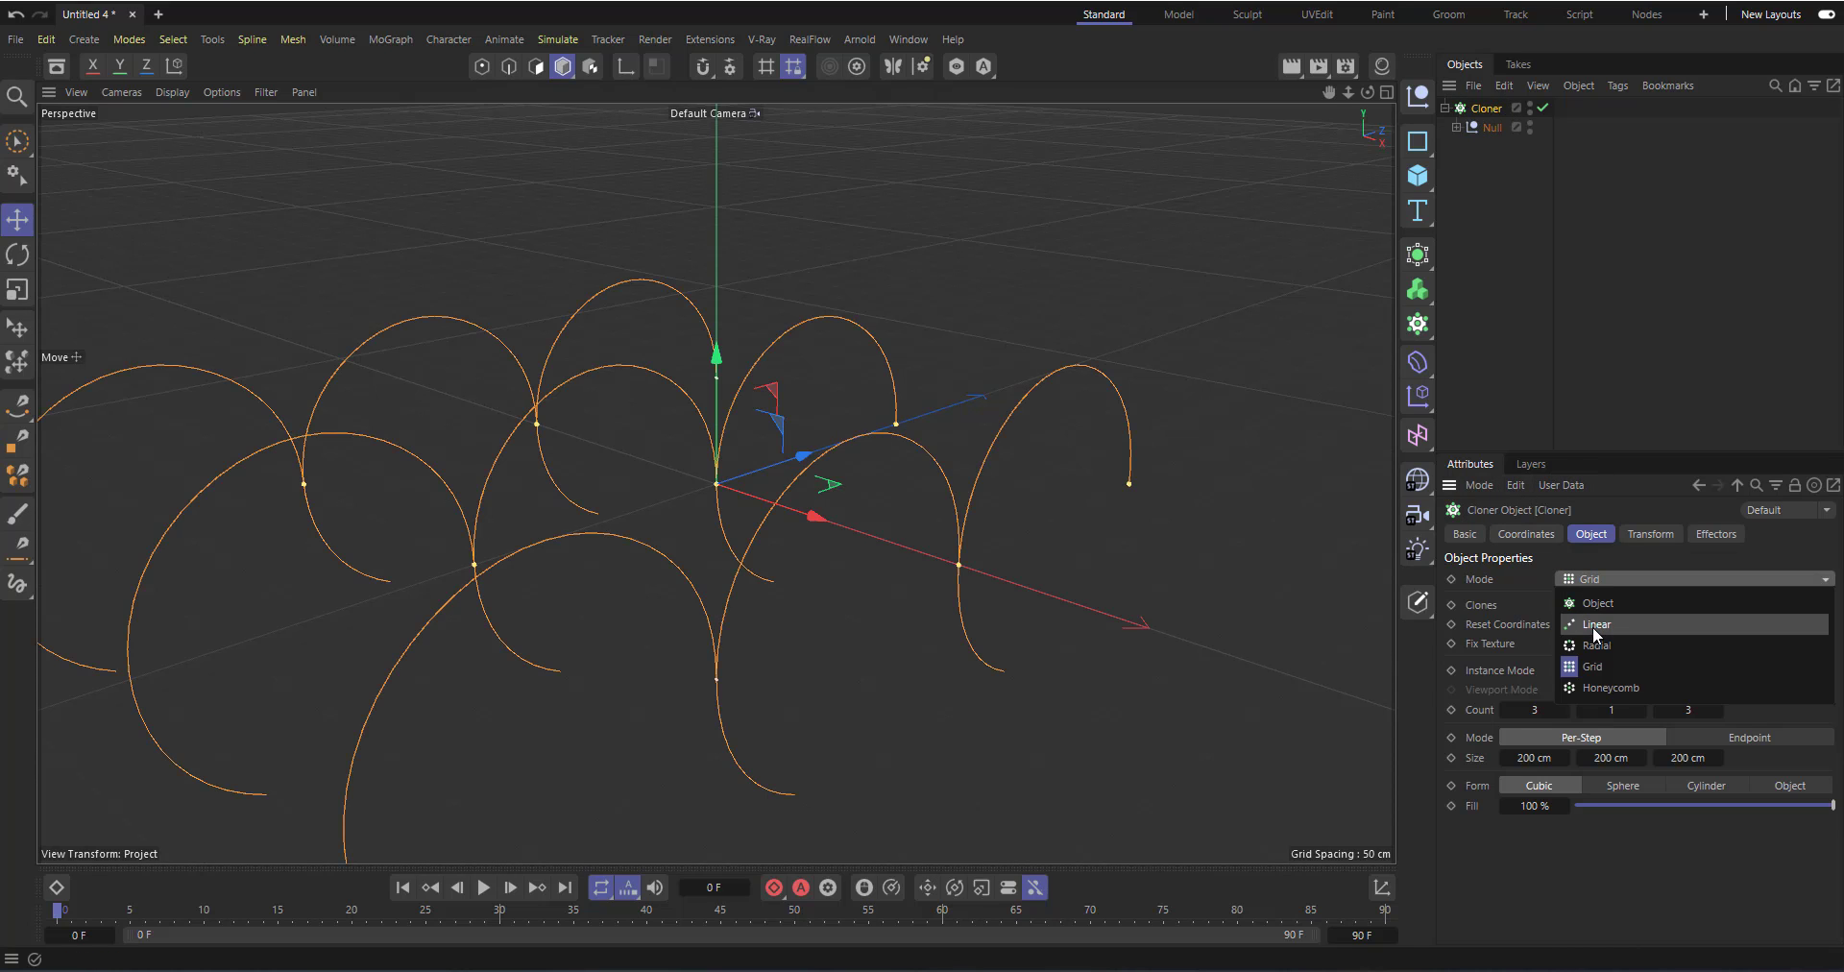
click(1598, 640)
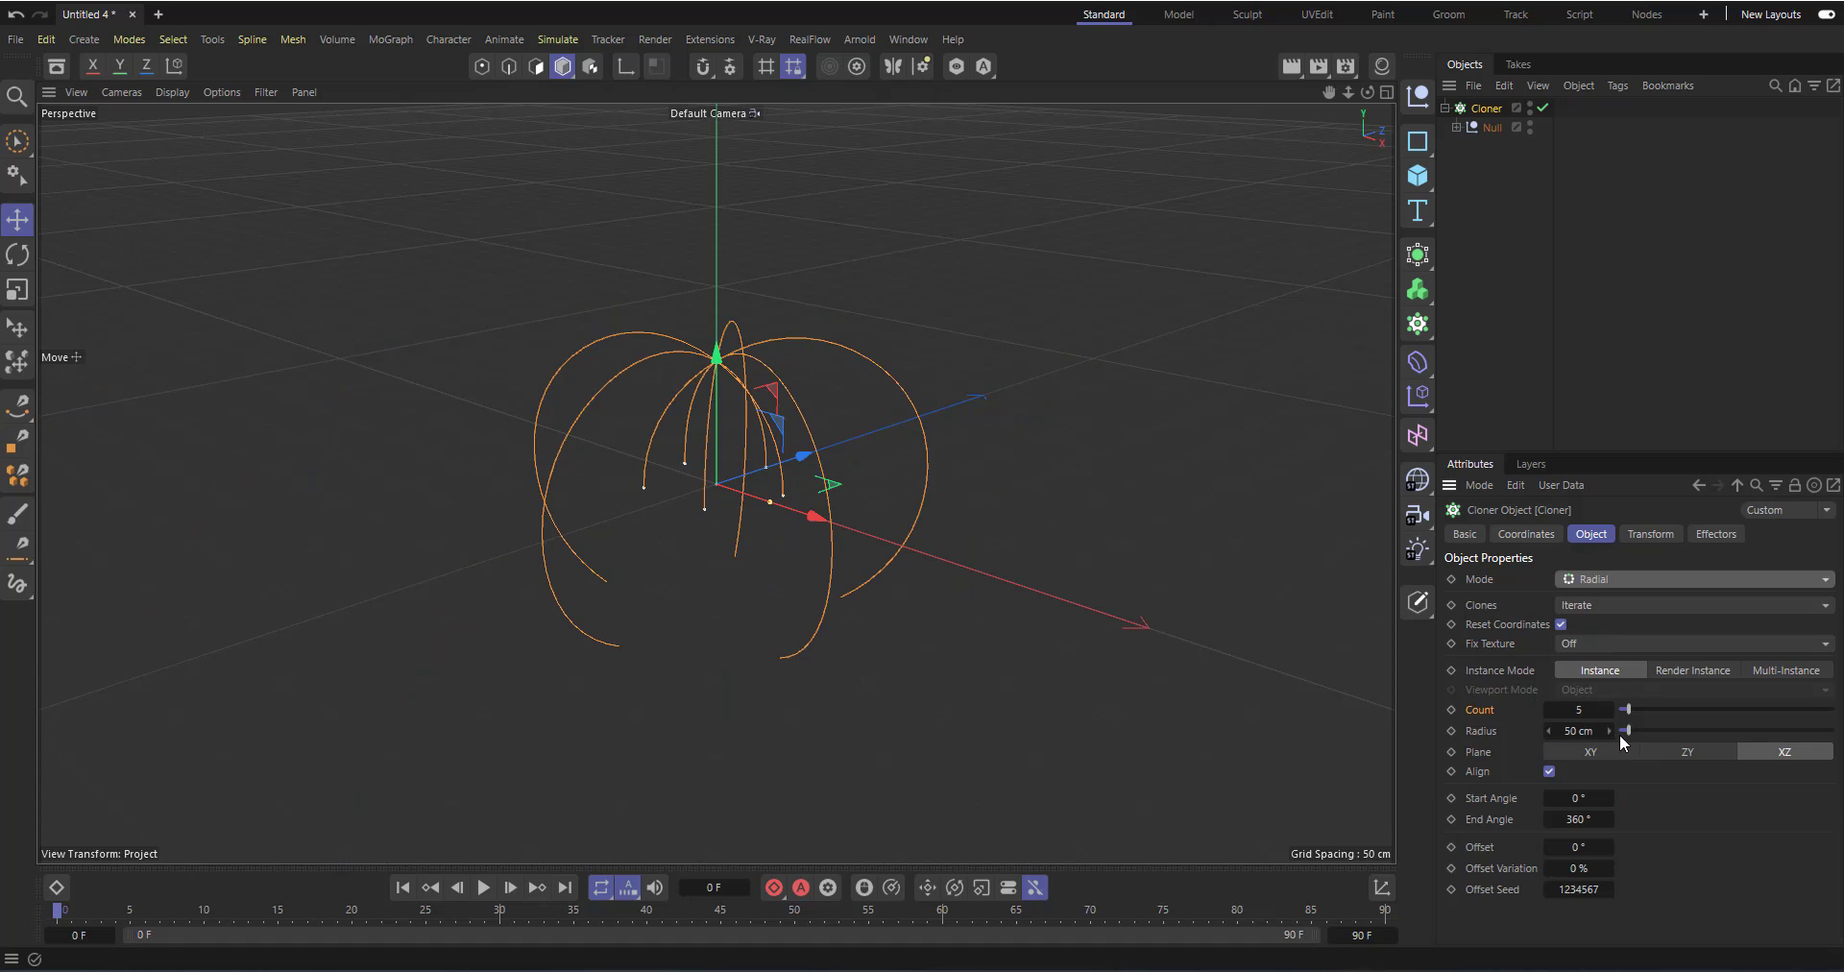
drag(1584, 736, 1459, 736)
drag(1619, 734, 1551, 711)
scroll(659, 445, down, 3)
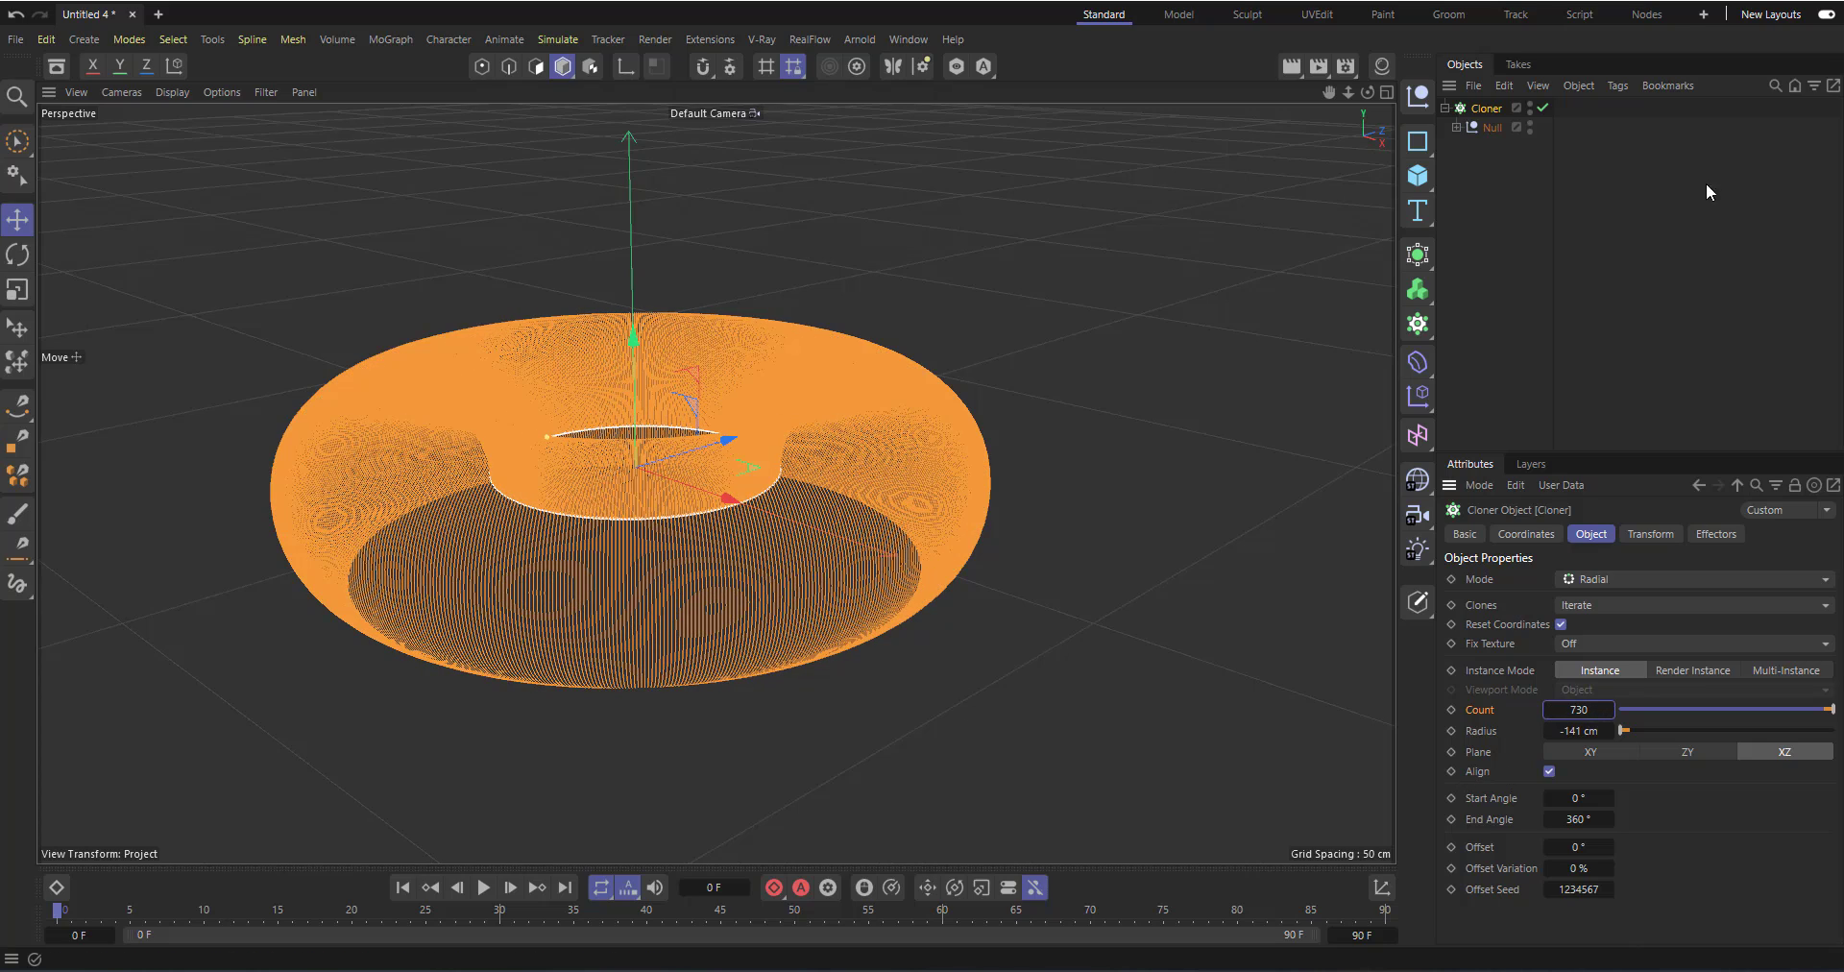
Add a Matrix object to the scene and select it.
click(1414, 331)
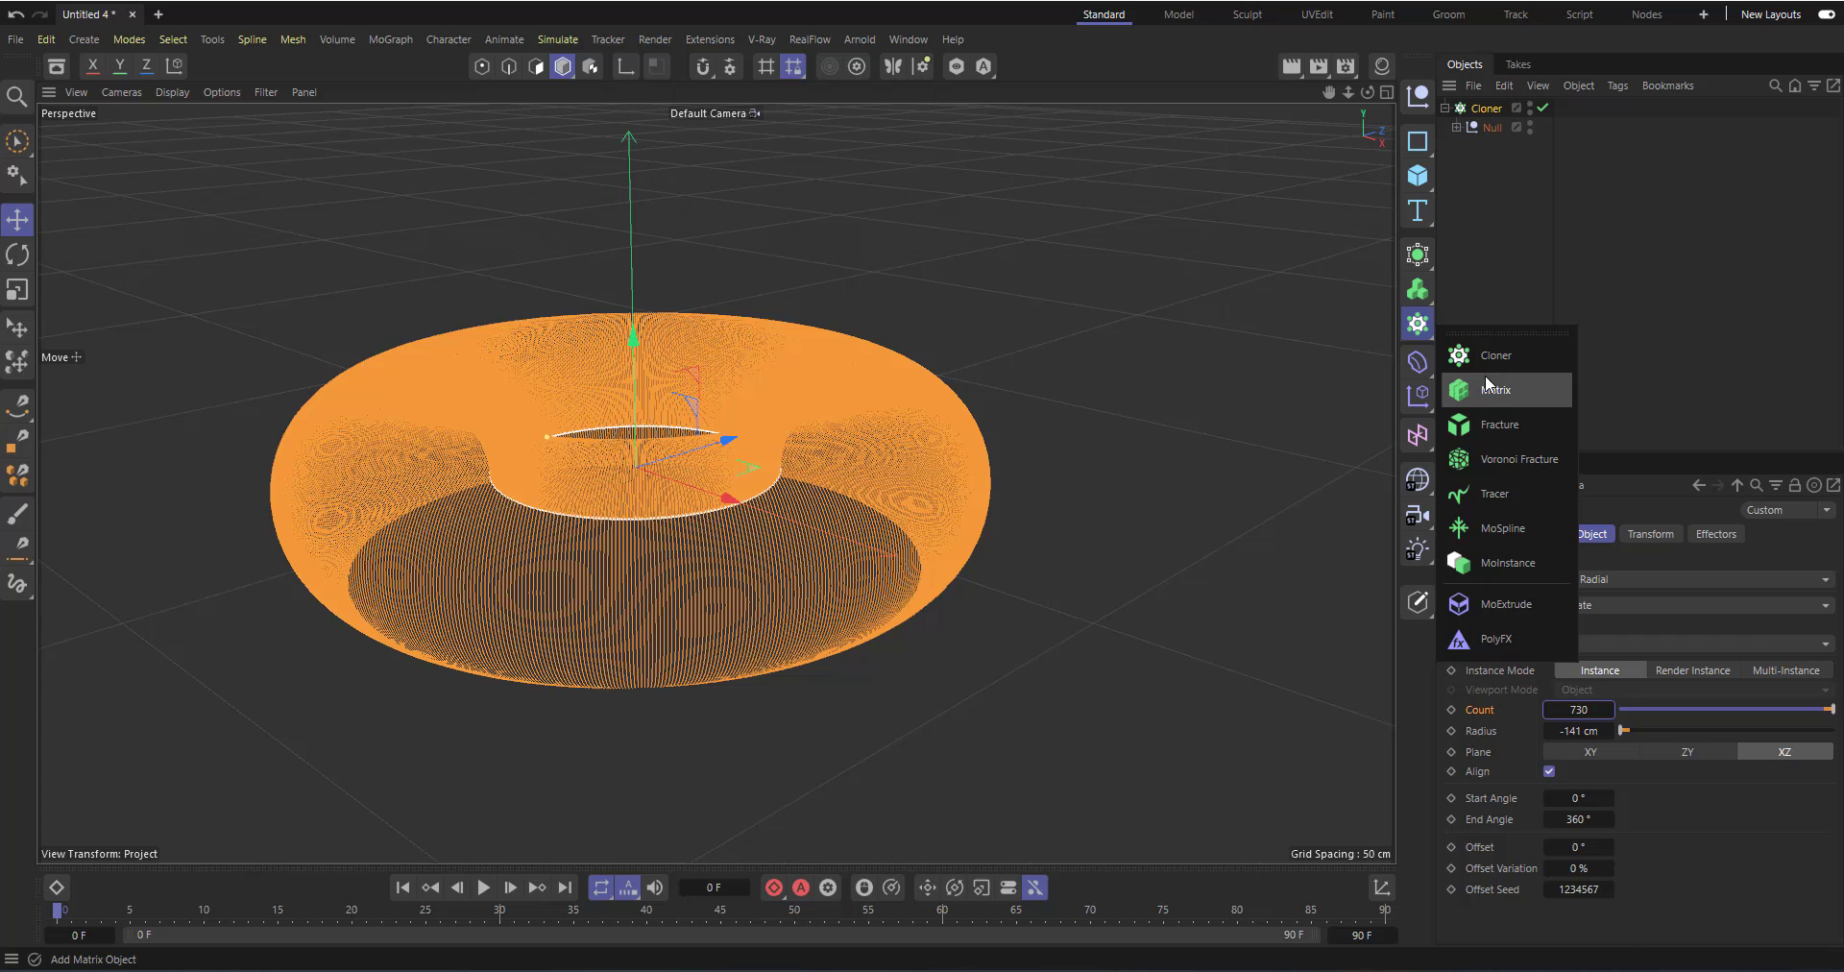
click(1493, 397)
click(1485, 126)
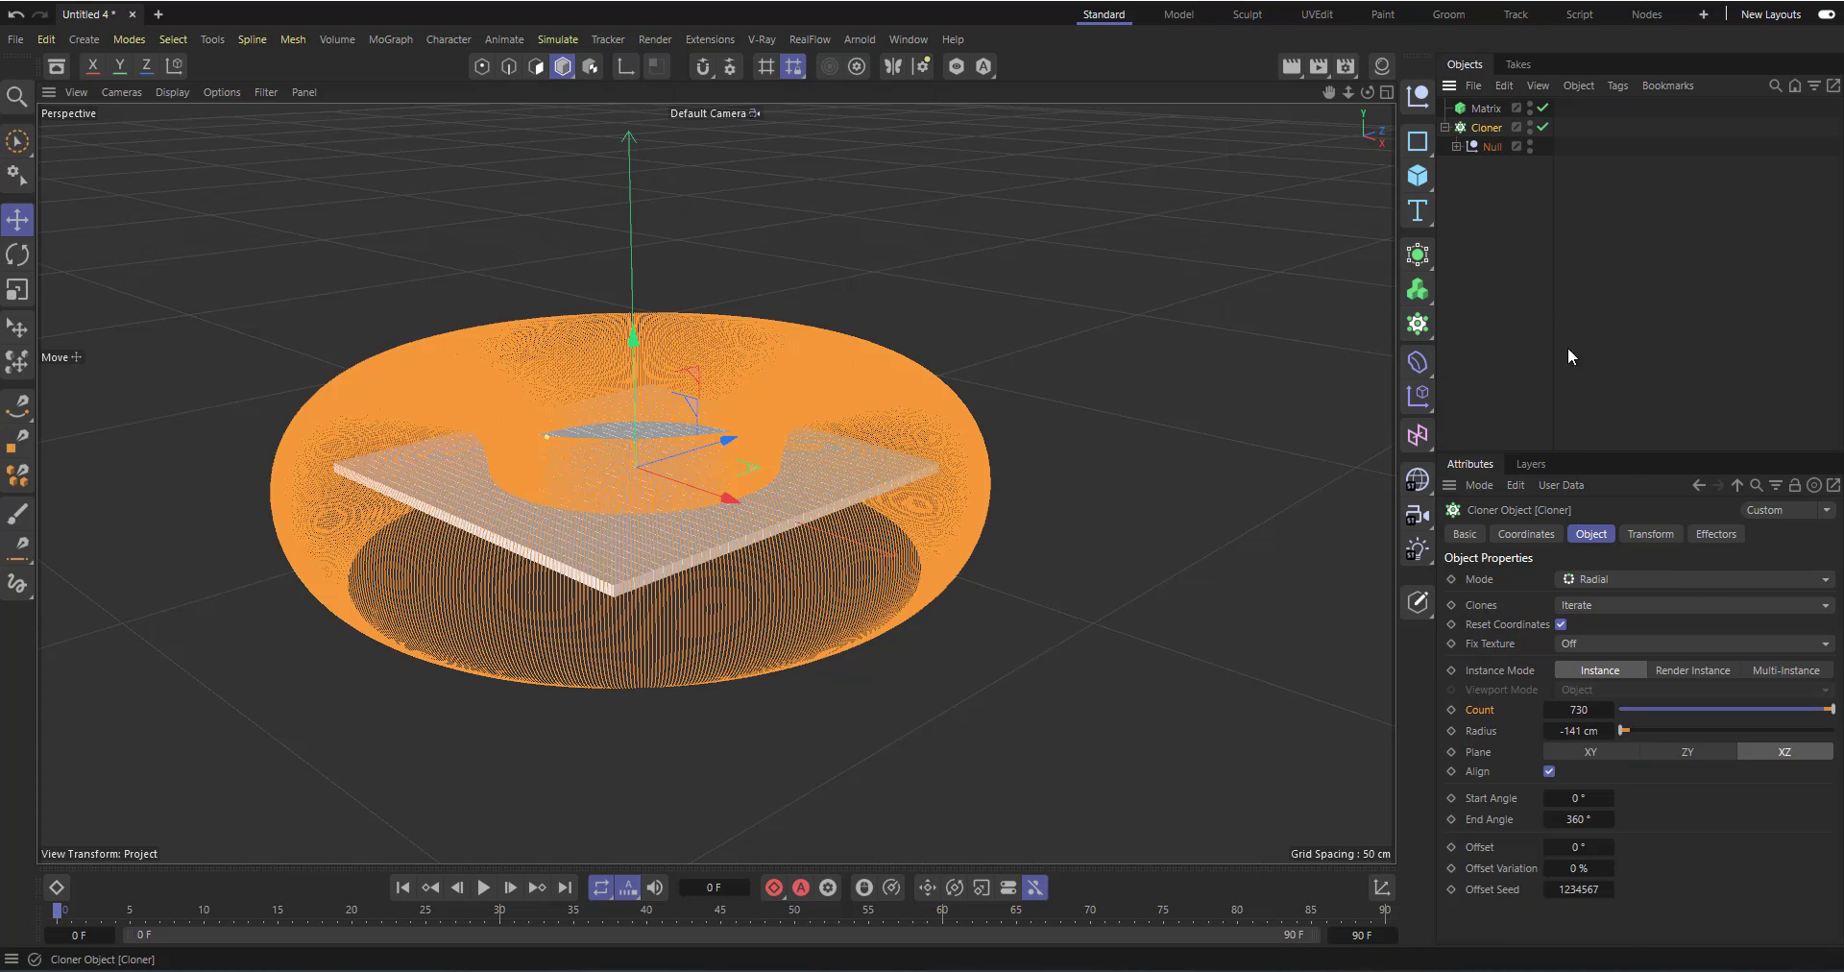
click(1484, 108)
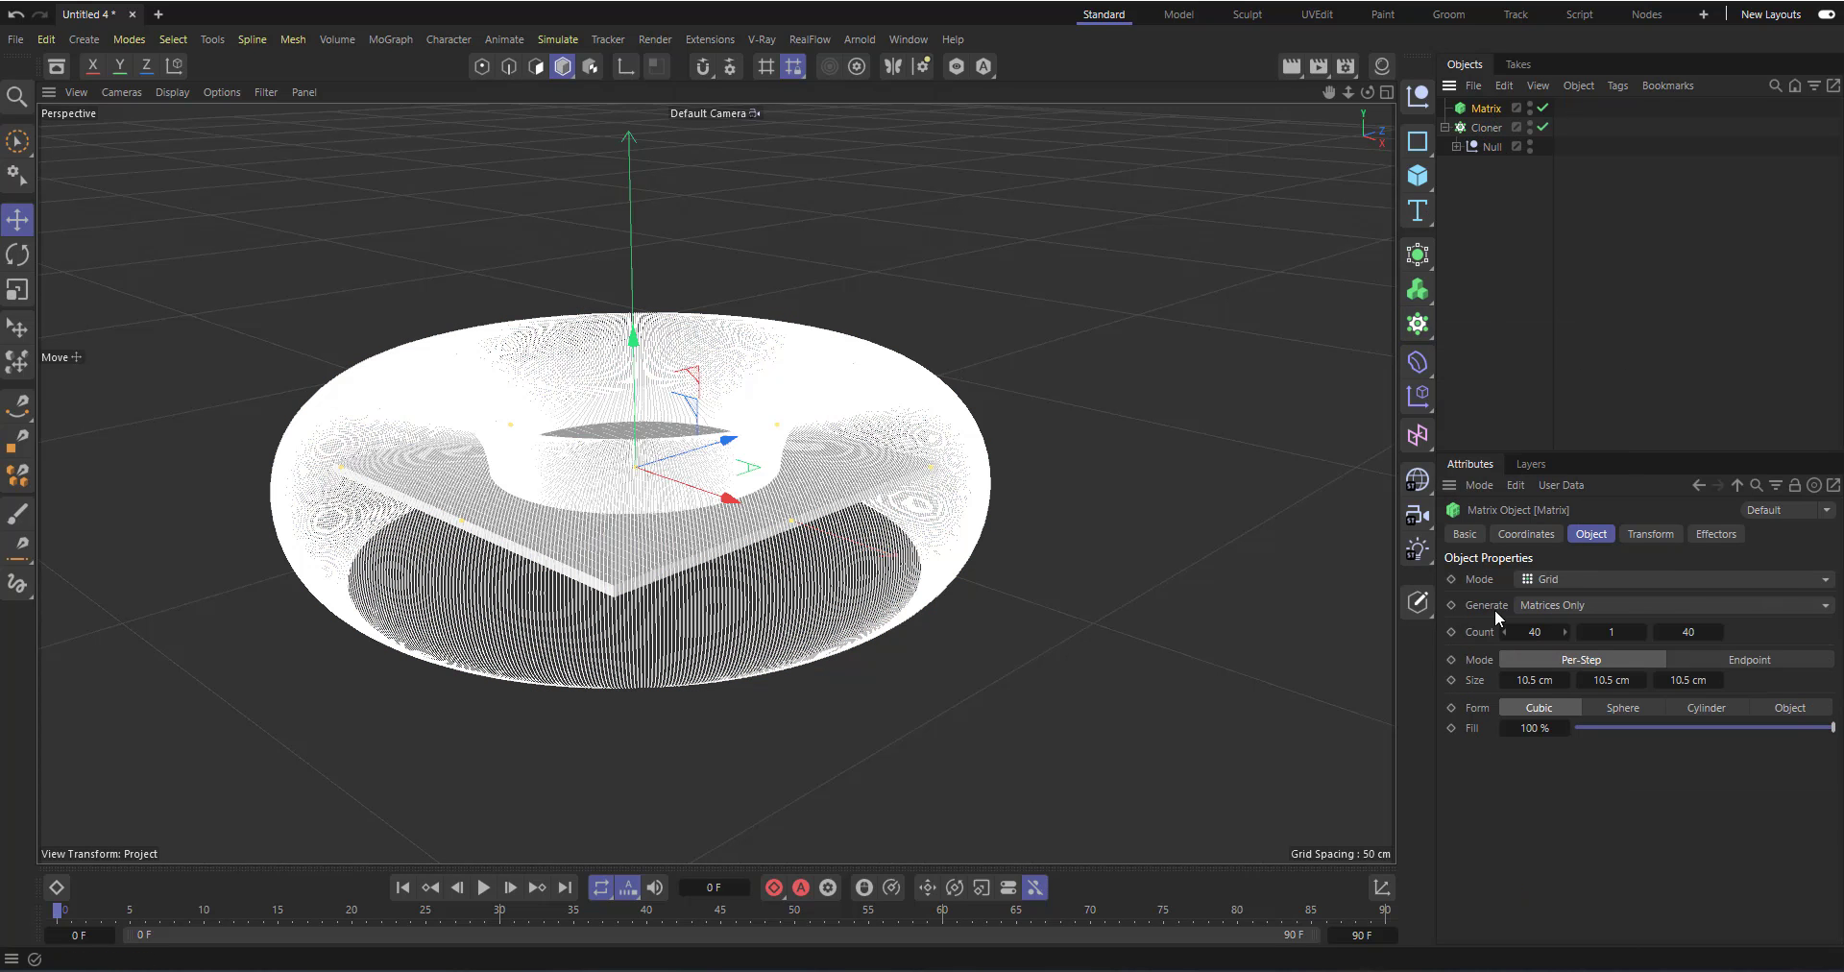
Set the Matrix to Object mode with the Cloner as its source object.
click(1564, 574)
click(1565, 620)
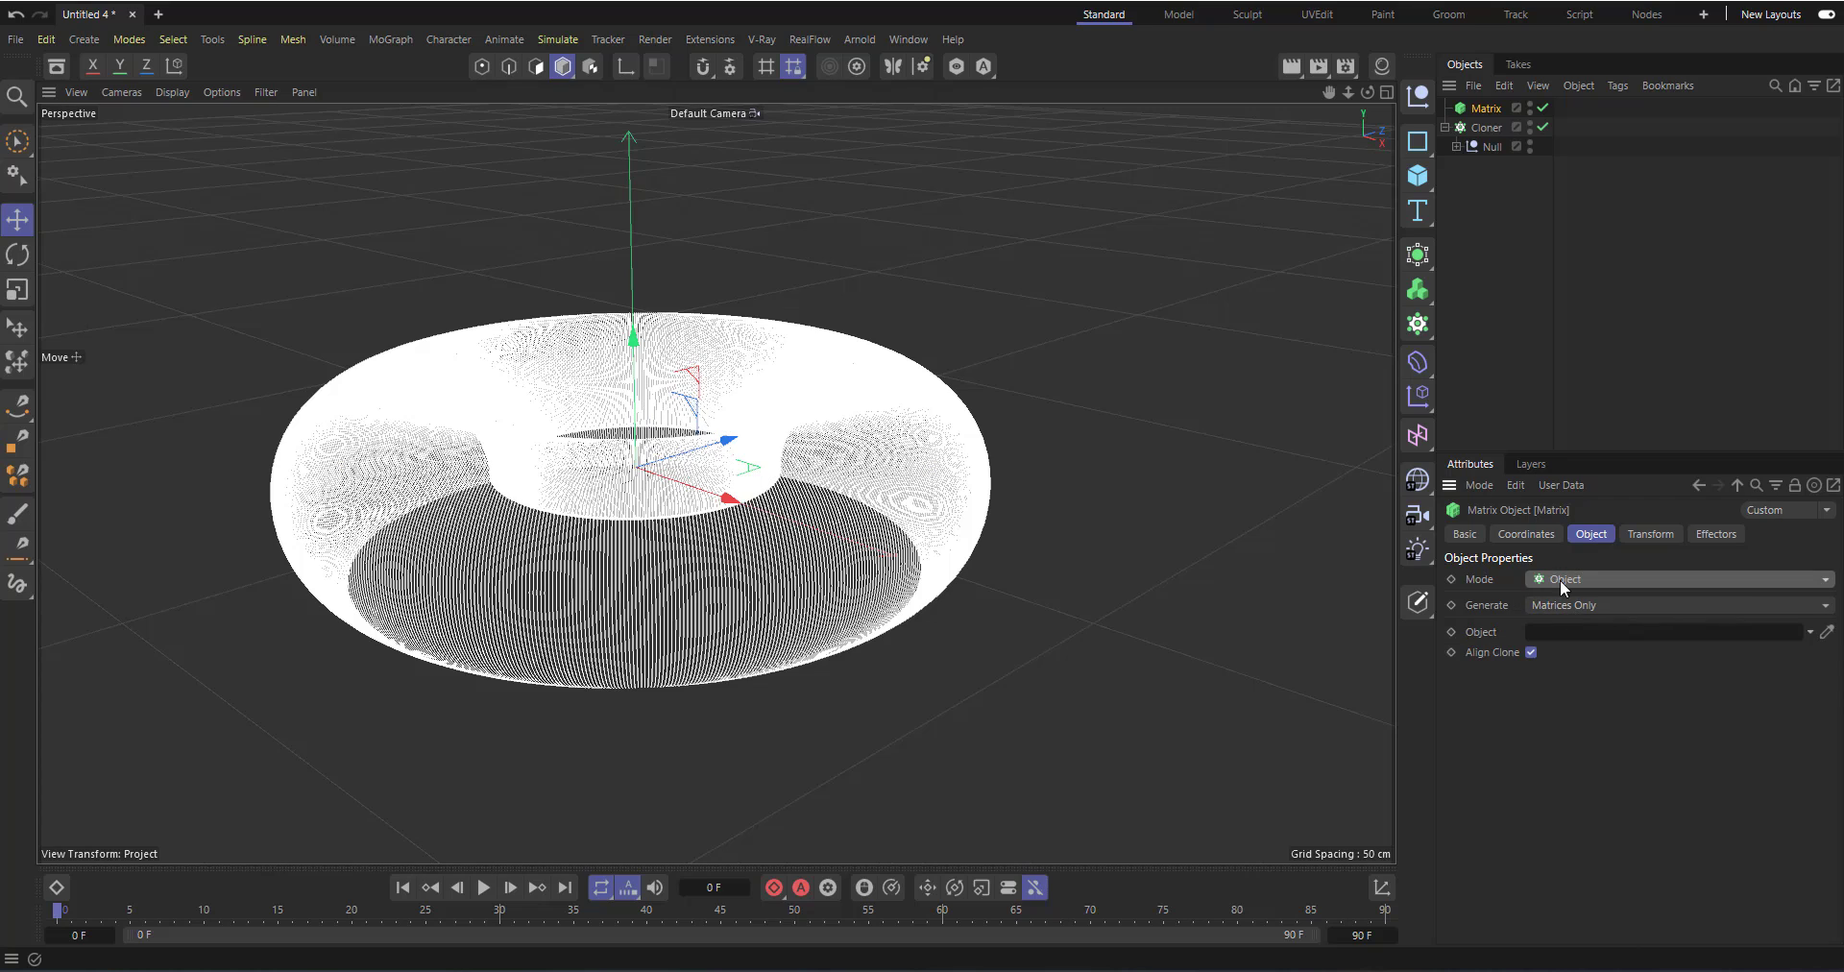
click(1445, 126)
drag(1478, 127, 1608, 631)
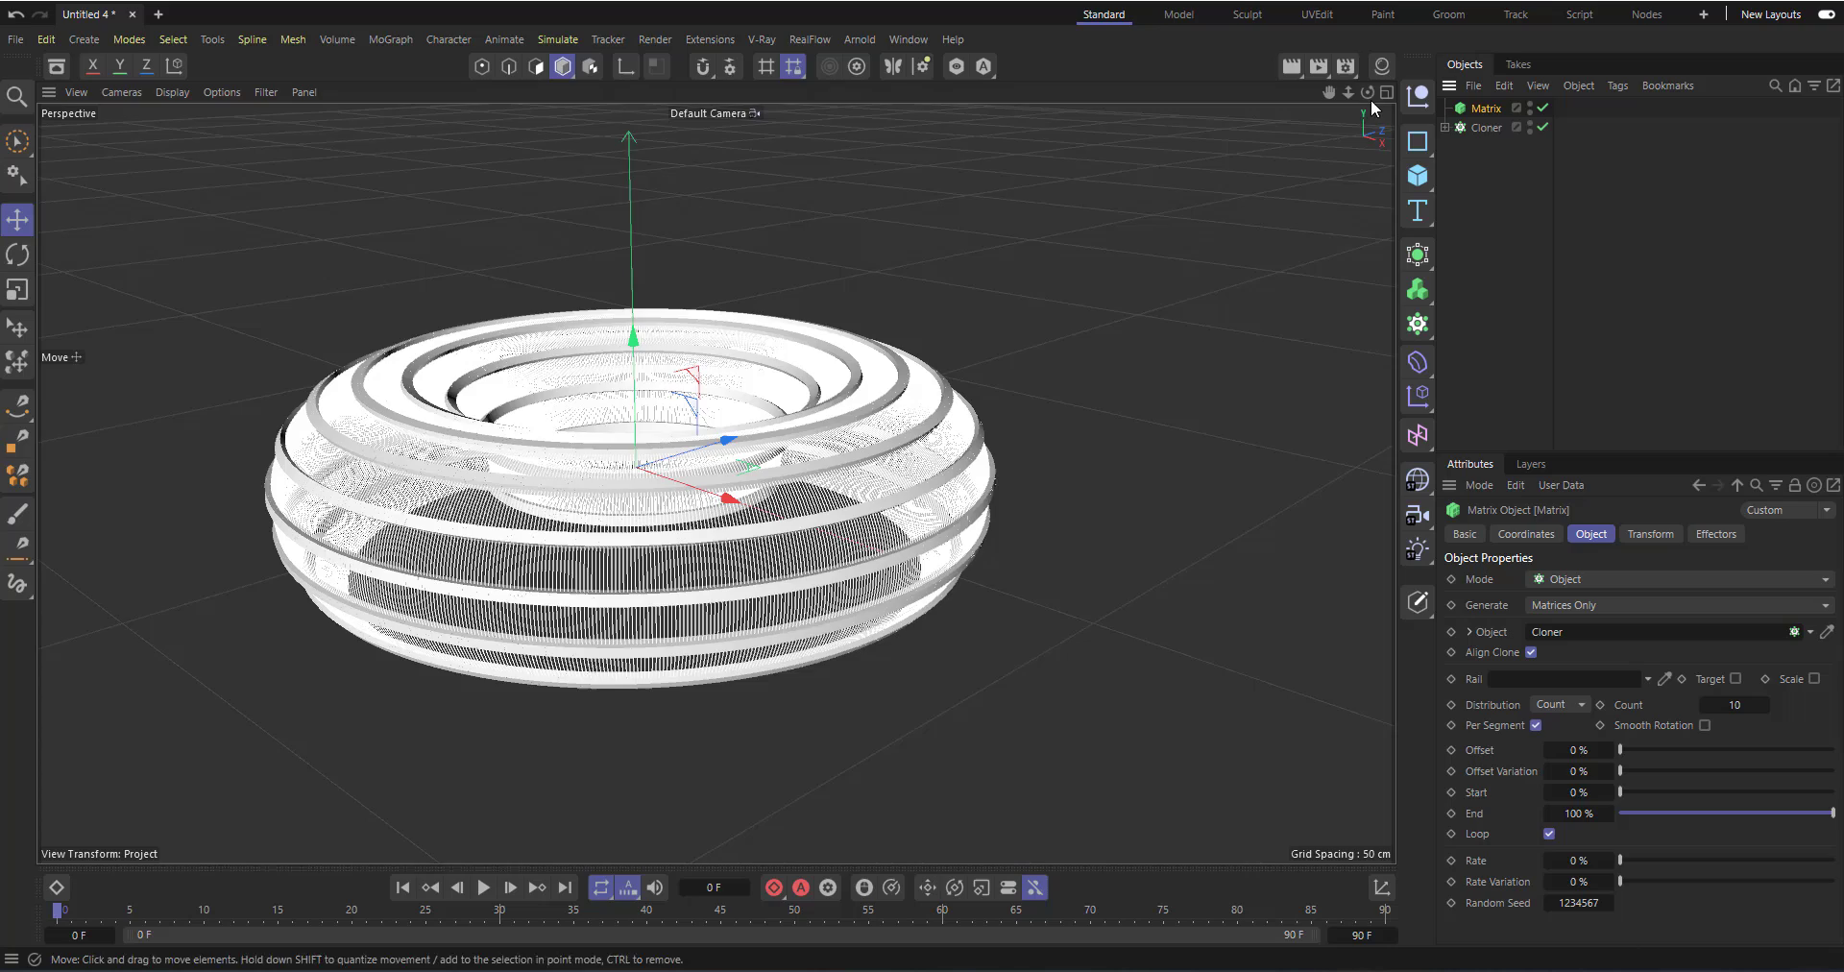
drag(1367, 92, 1367, 93)
scroll(672, 437, down, 3)
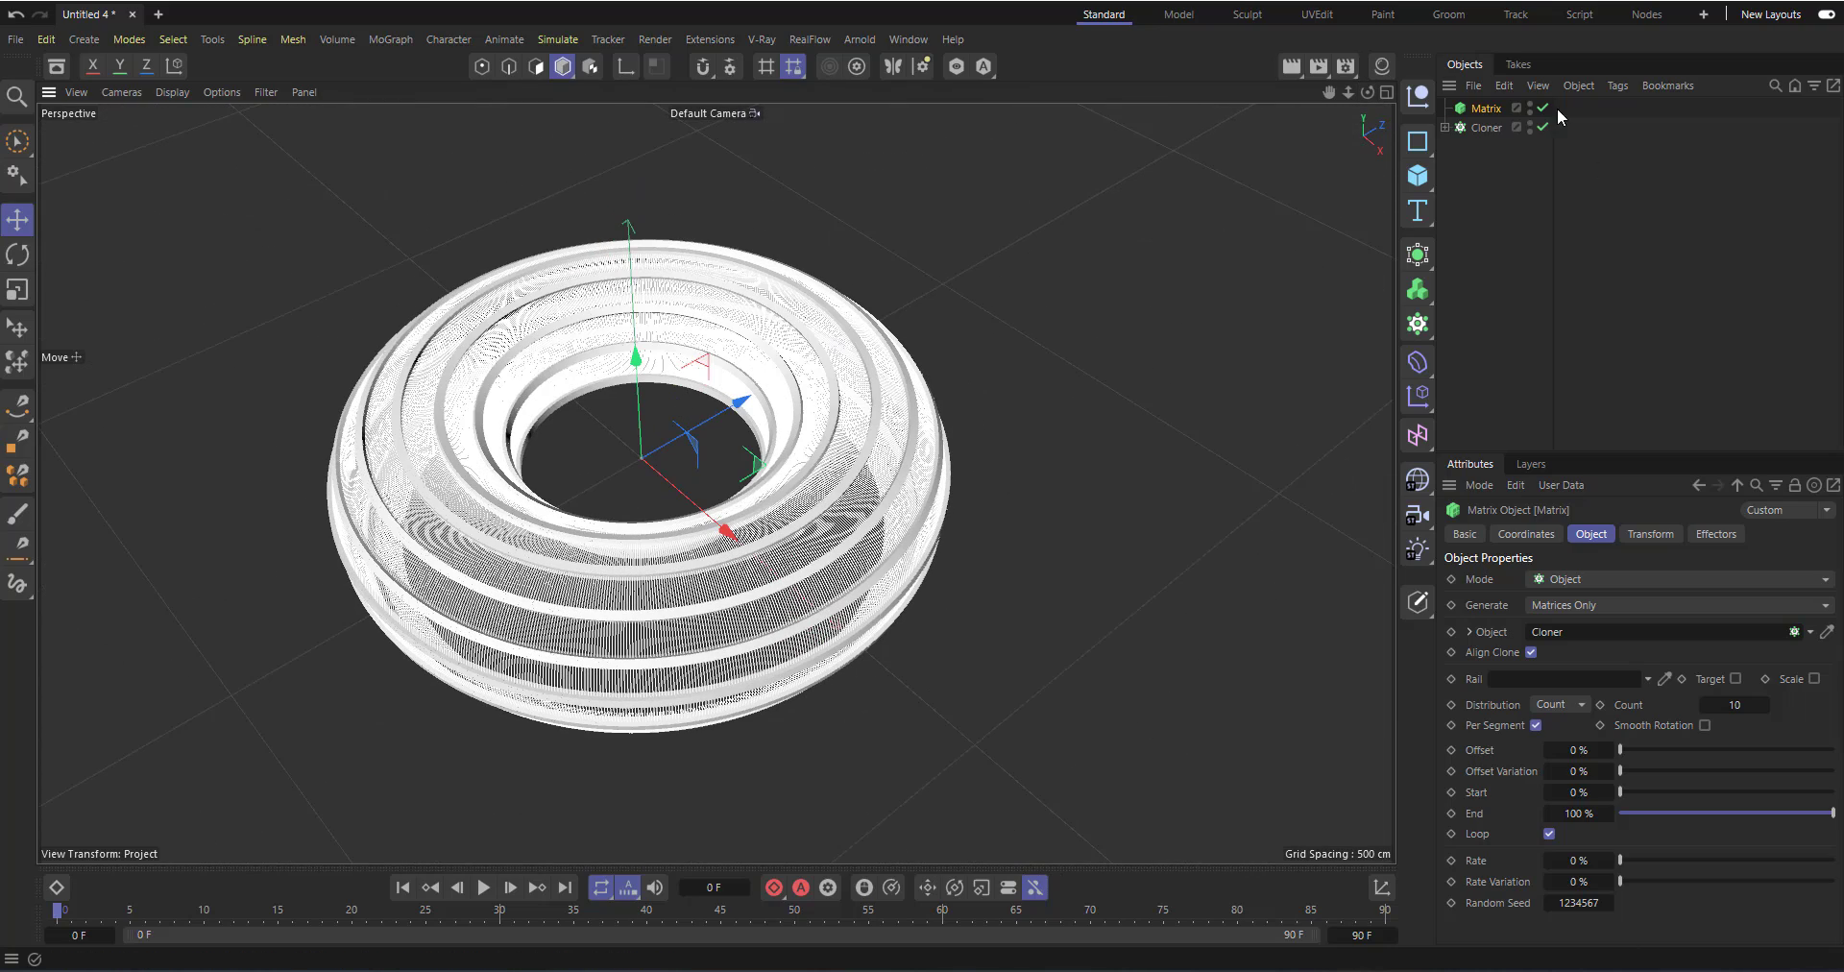
click(1484, 127)
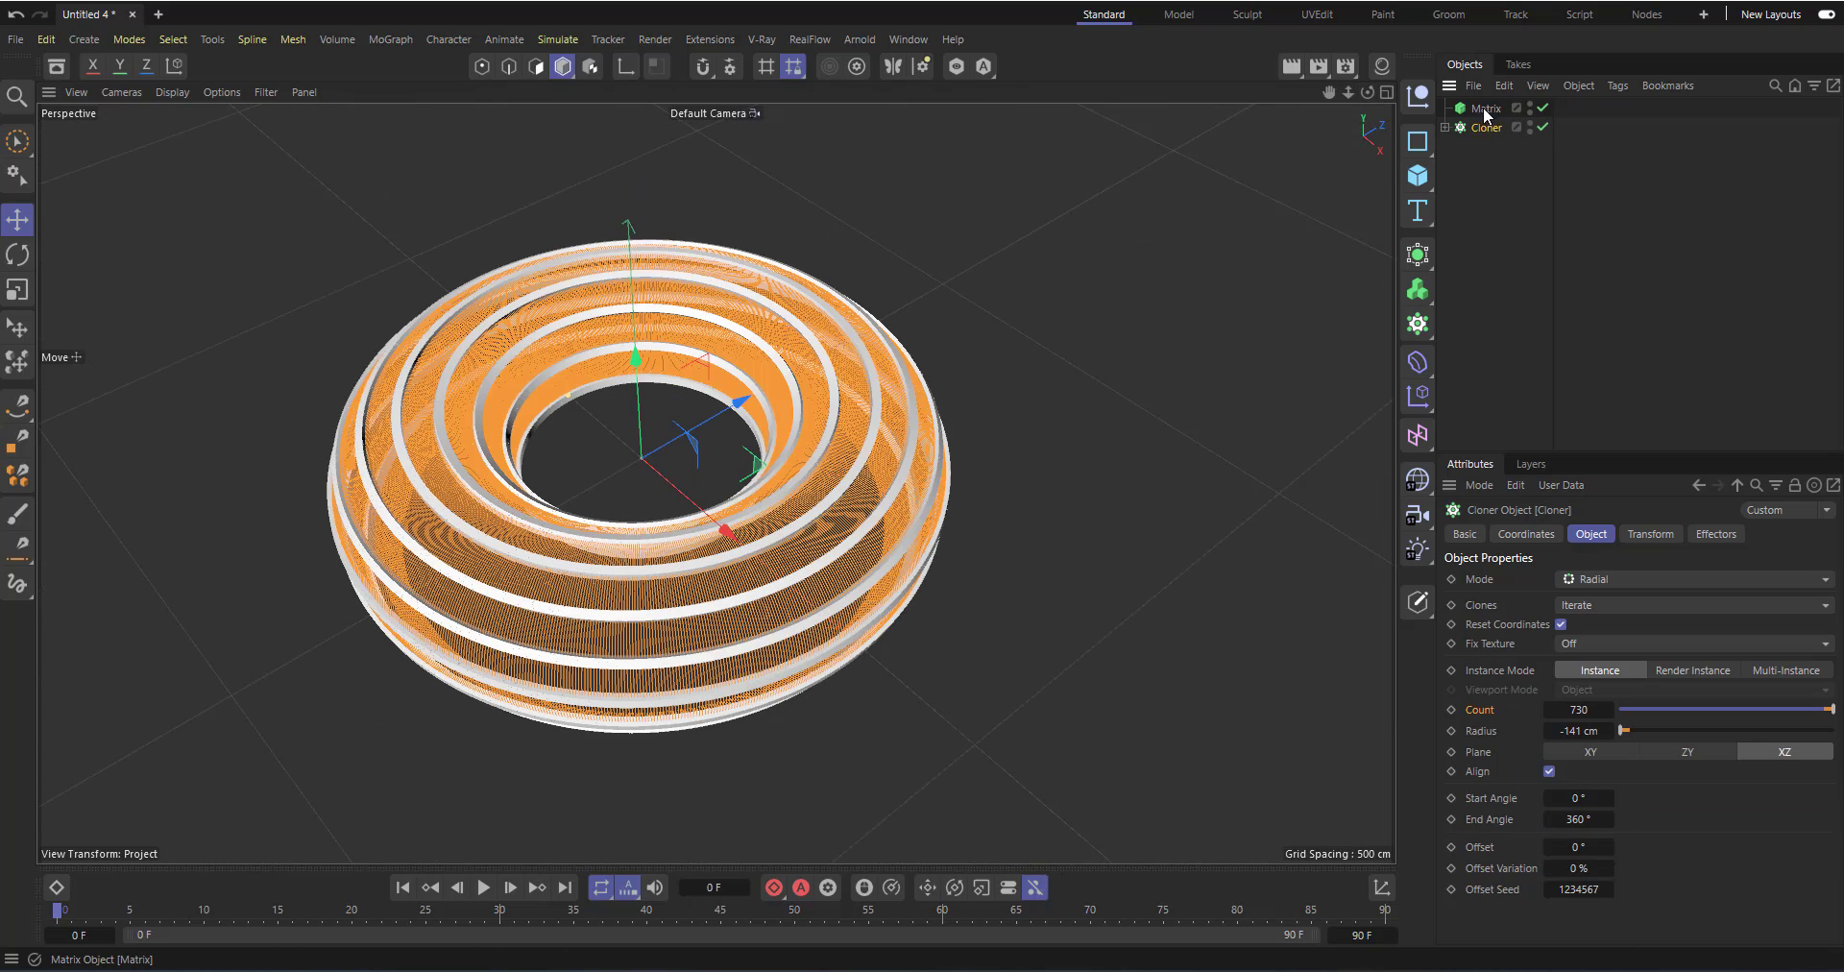
click(1485, 109)
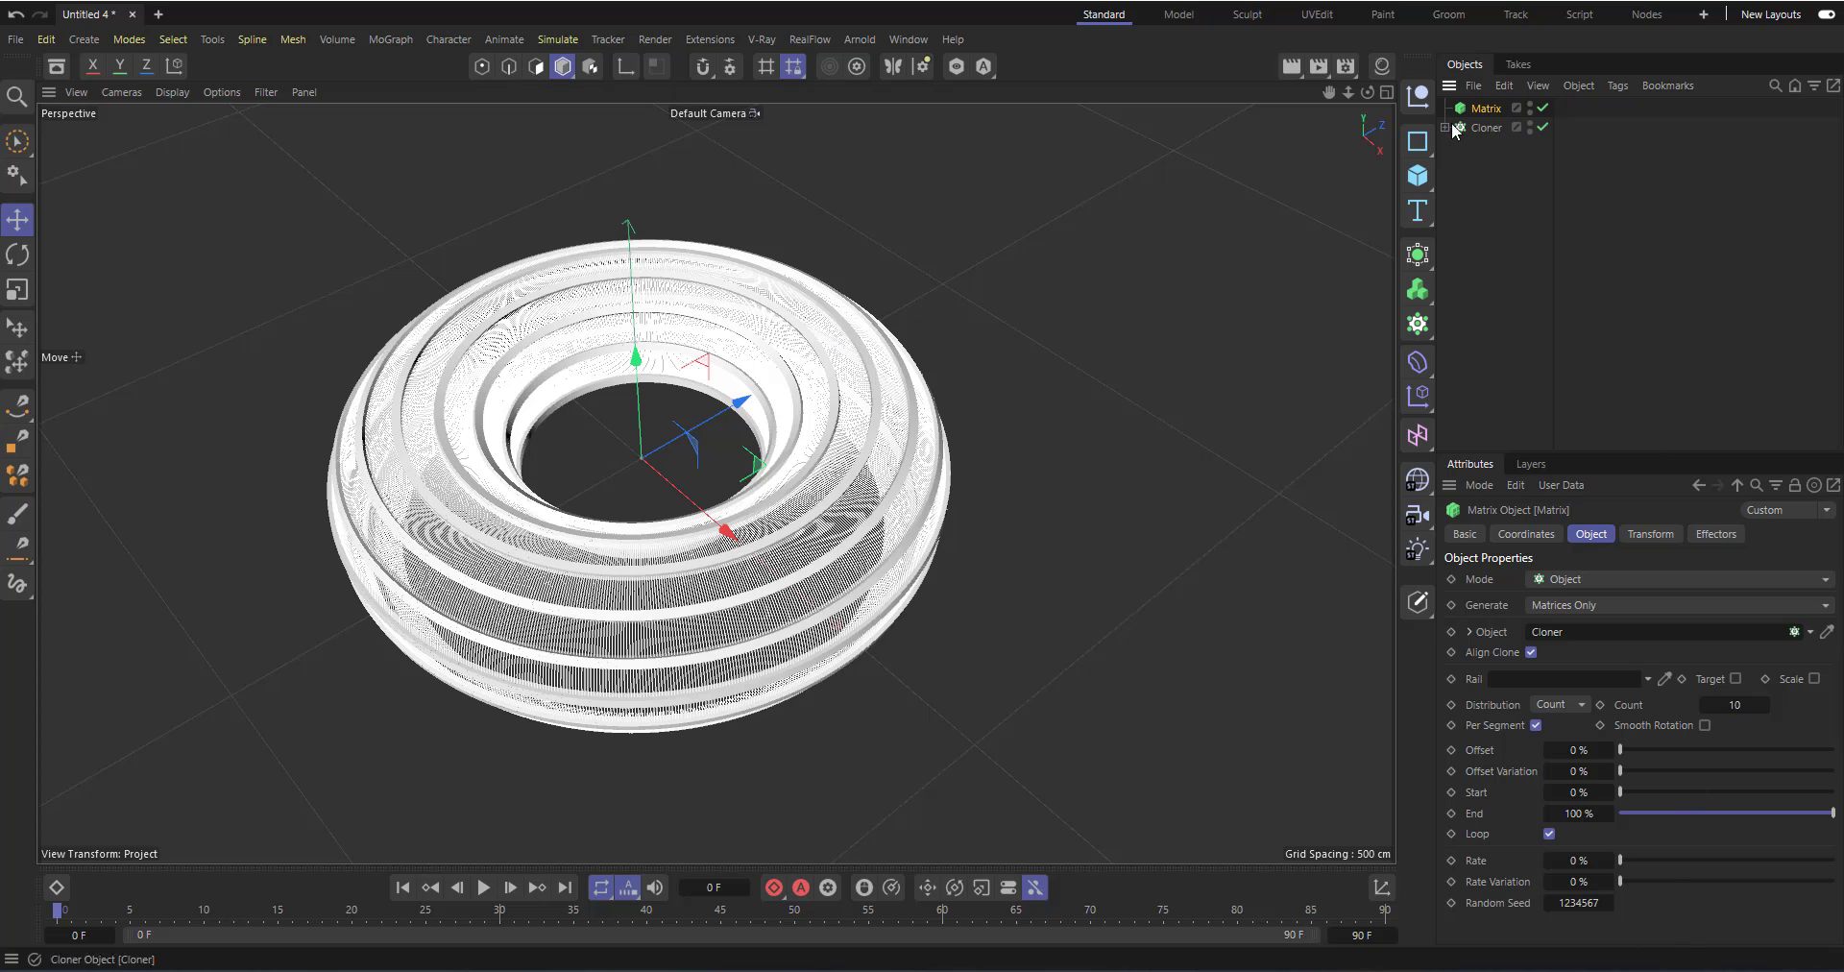
Set the Matrix End to 1%, adjust Offset, and set Rate to 26%.
drag(1791, 819, 1606, 823)
click(1609, 813)
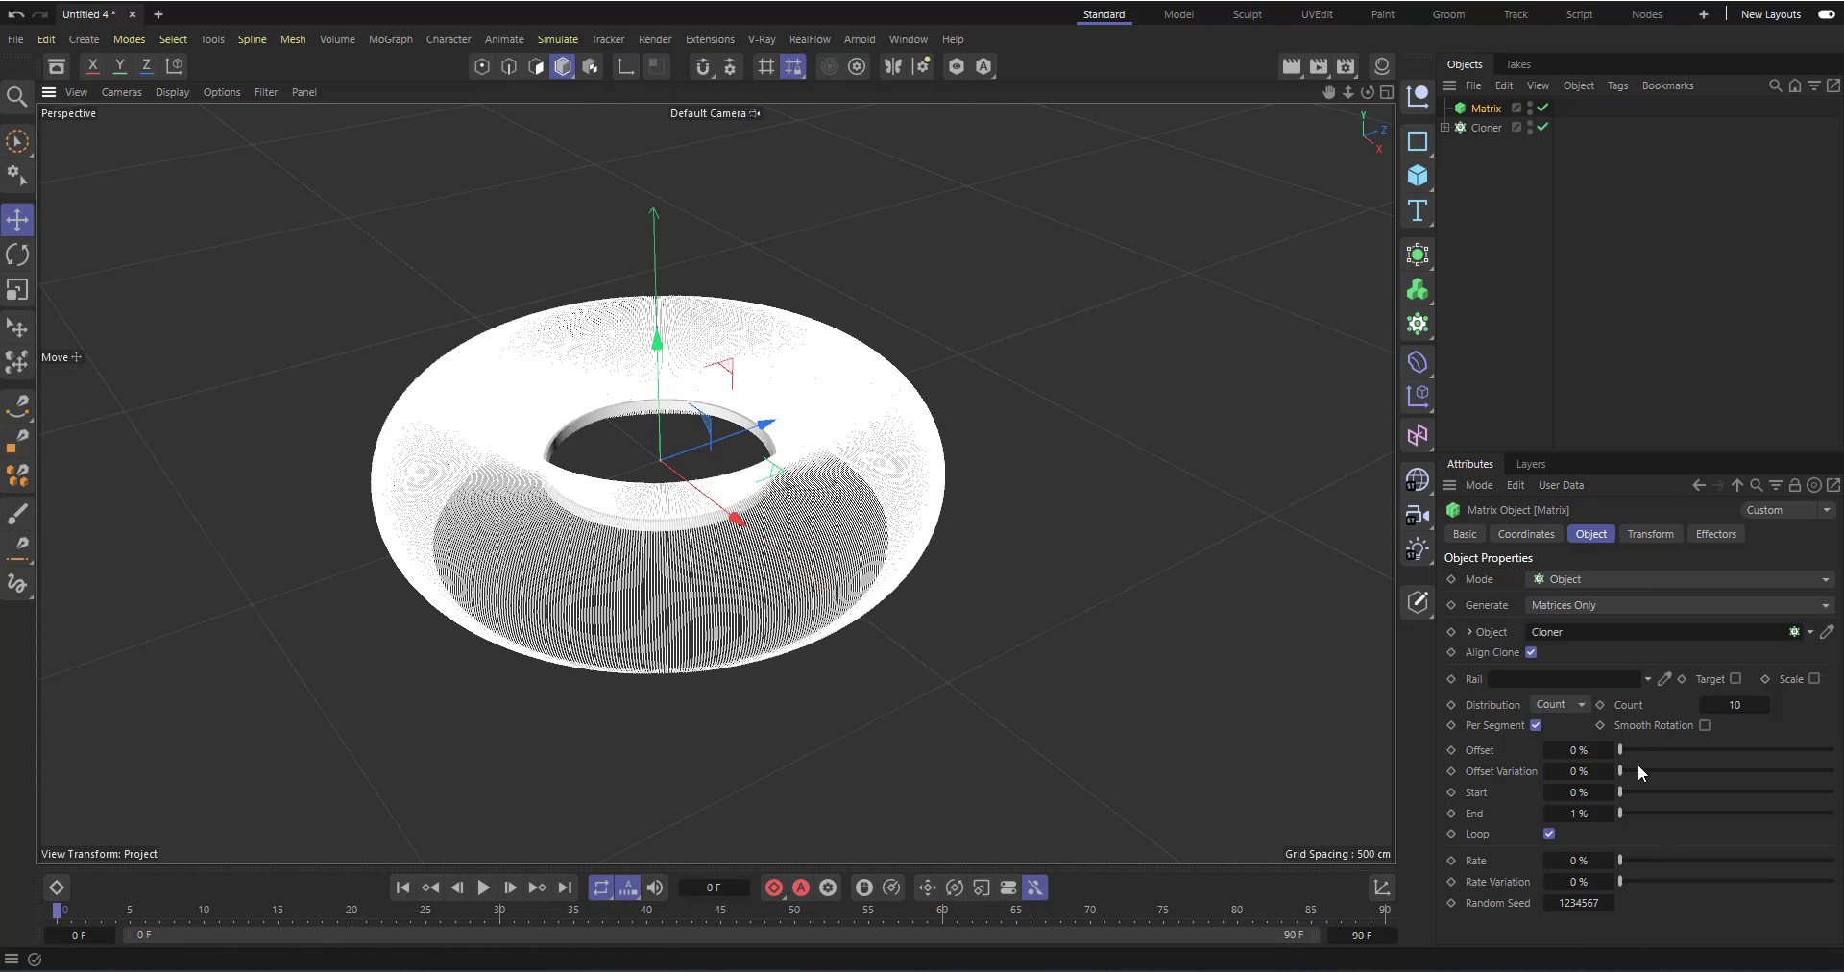
drag(1621, 750, 1570, 740)
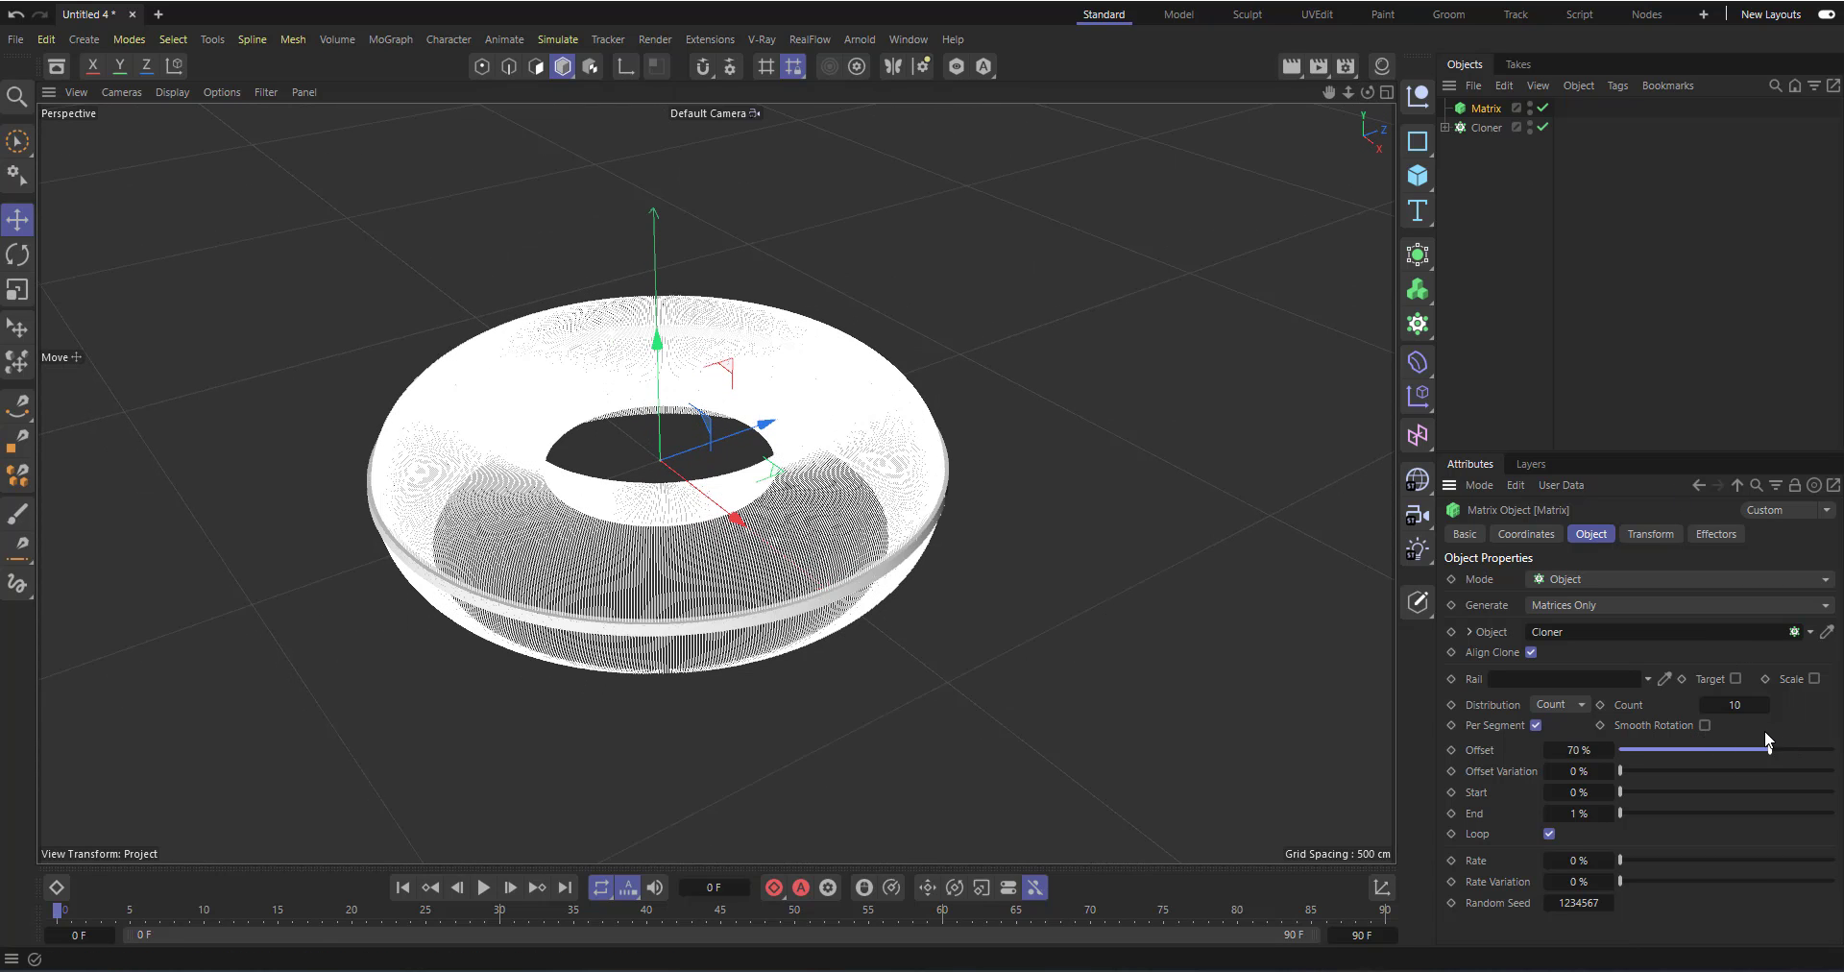
drag(1679, 858, 1673, 859)
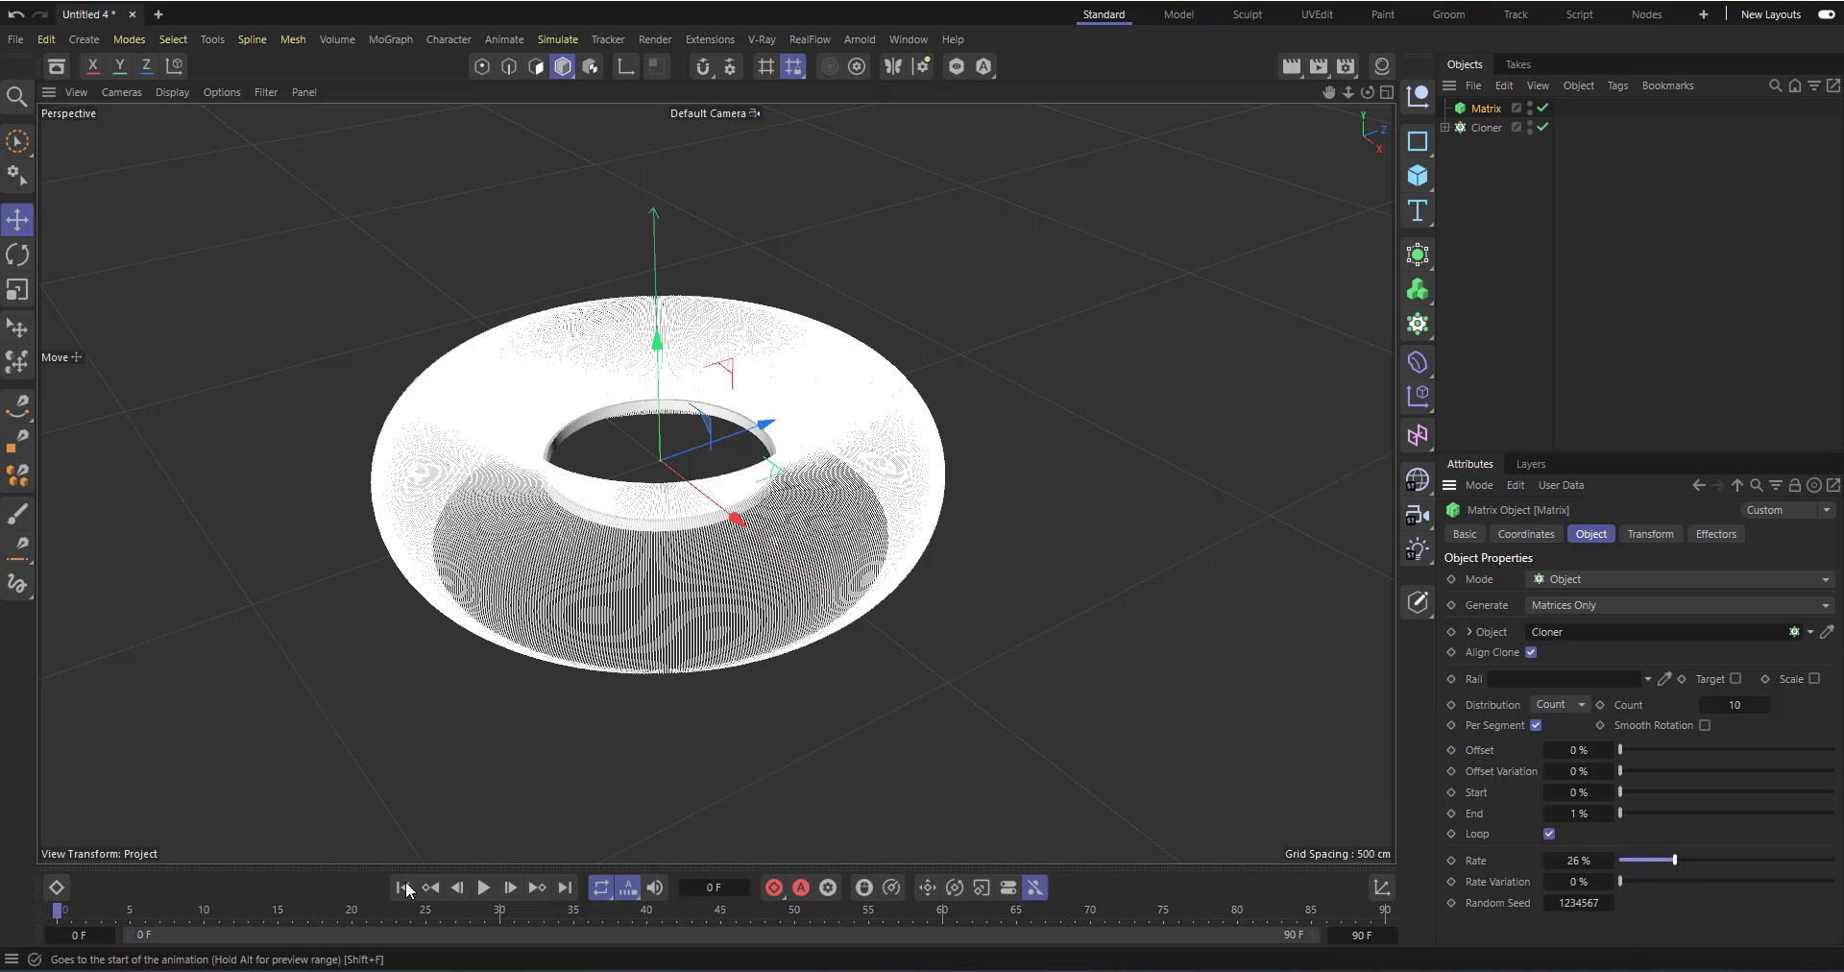
click(486, 888)
click(490, 887)
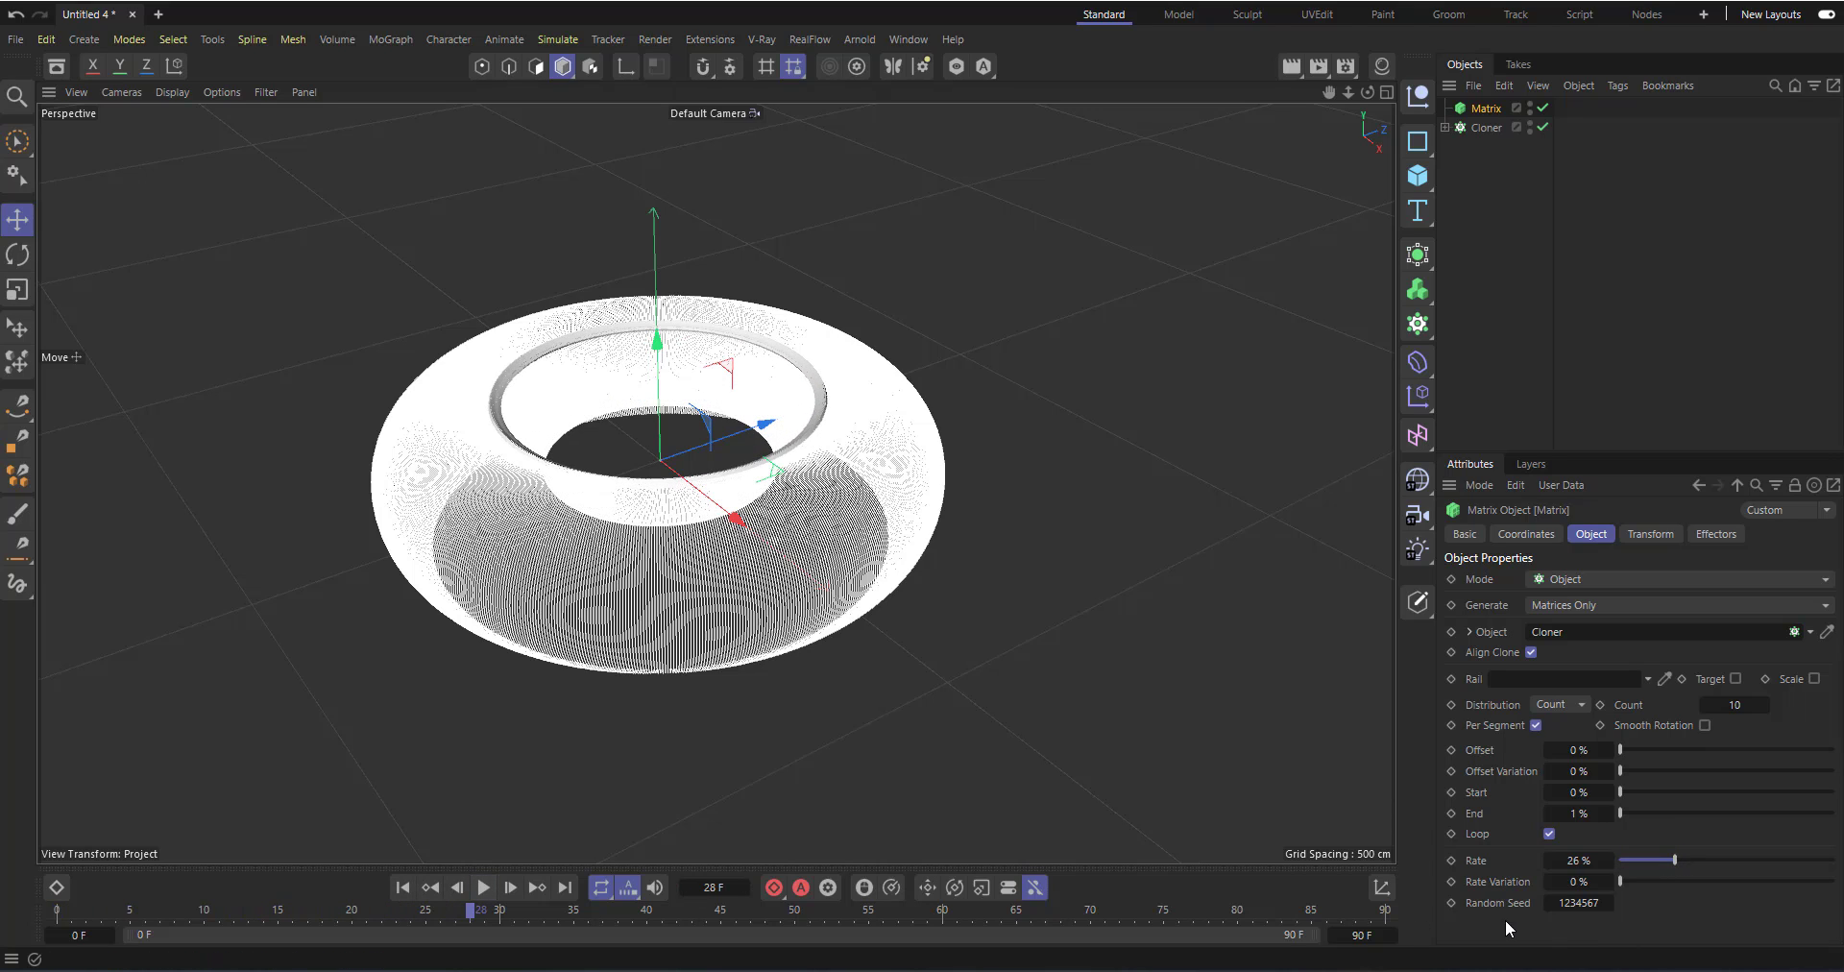
Add 18% Rate Variation and preview the clones traveling along the arcs.
drag(1631, 882, 1657, 879)
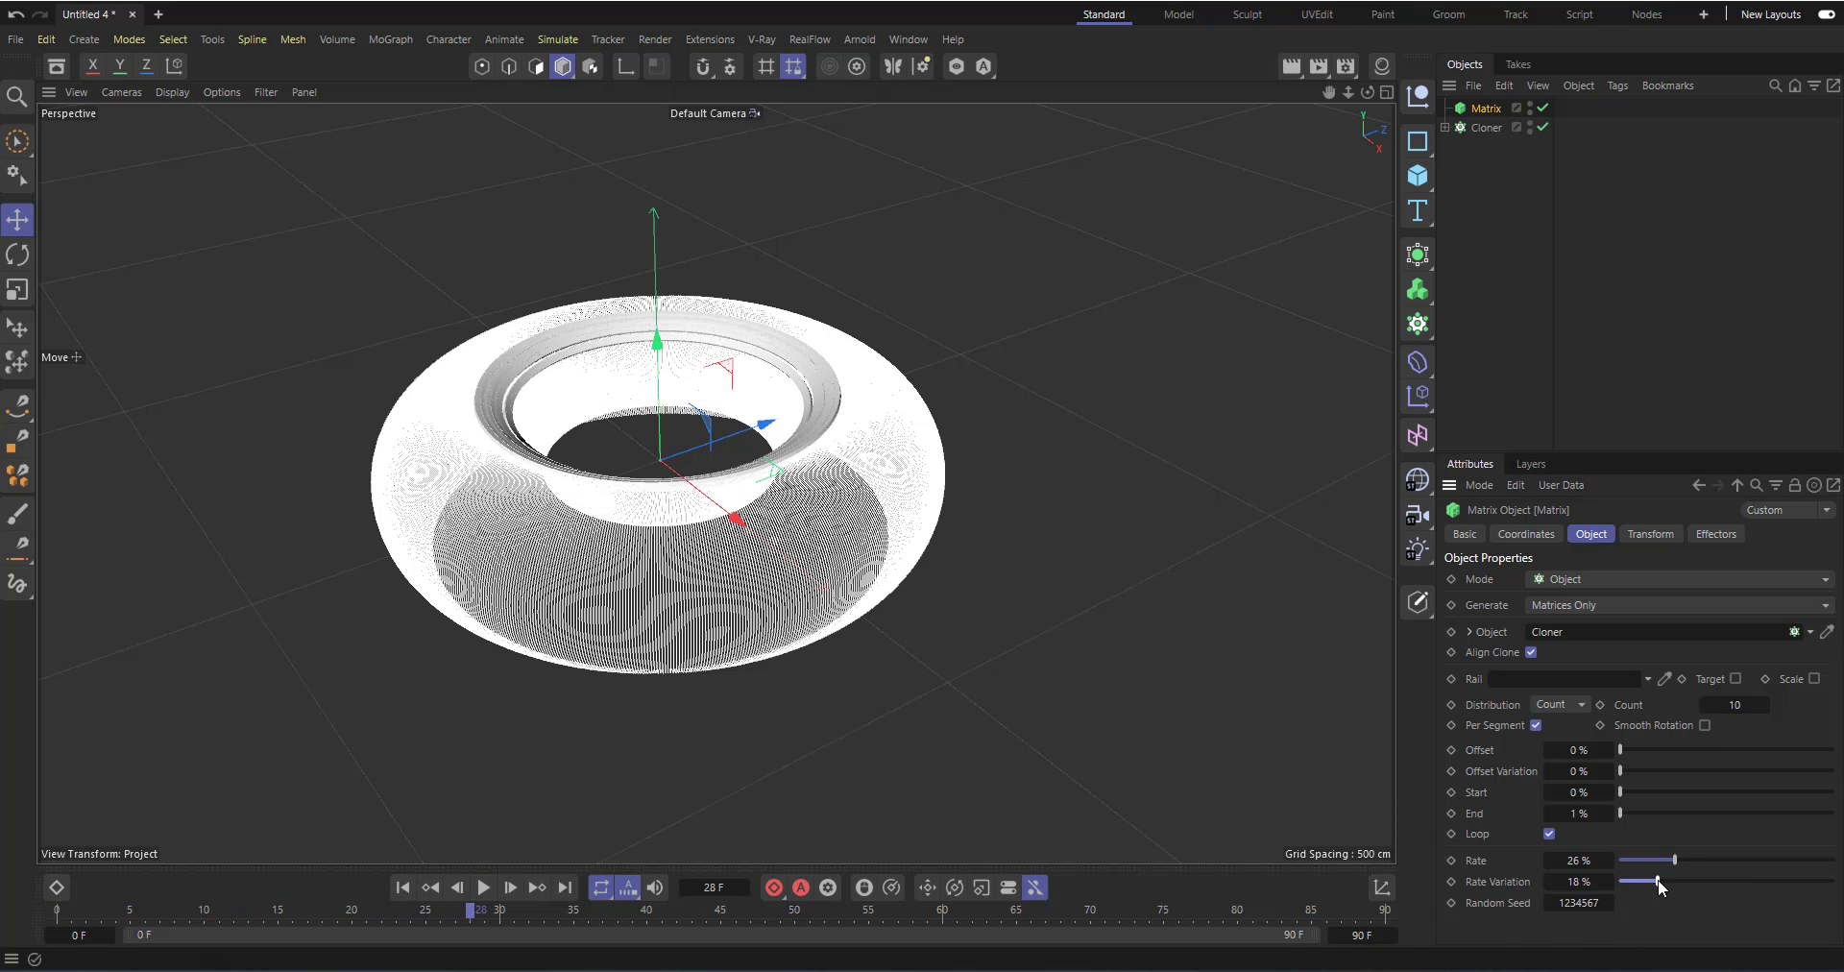
click(483, 887)
click(482, 888)
click(402, 887)
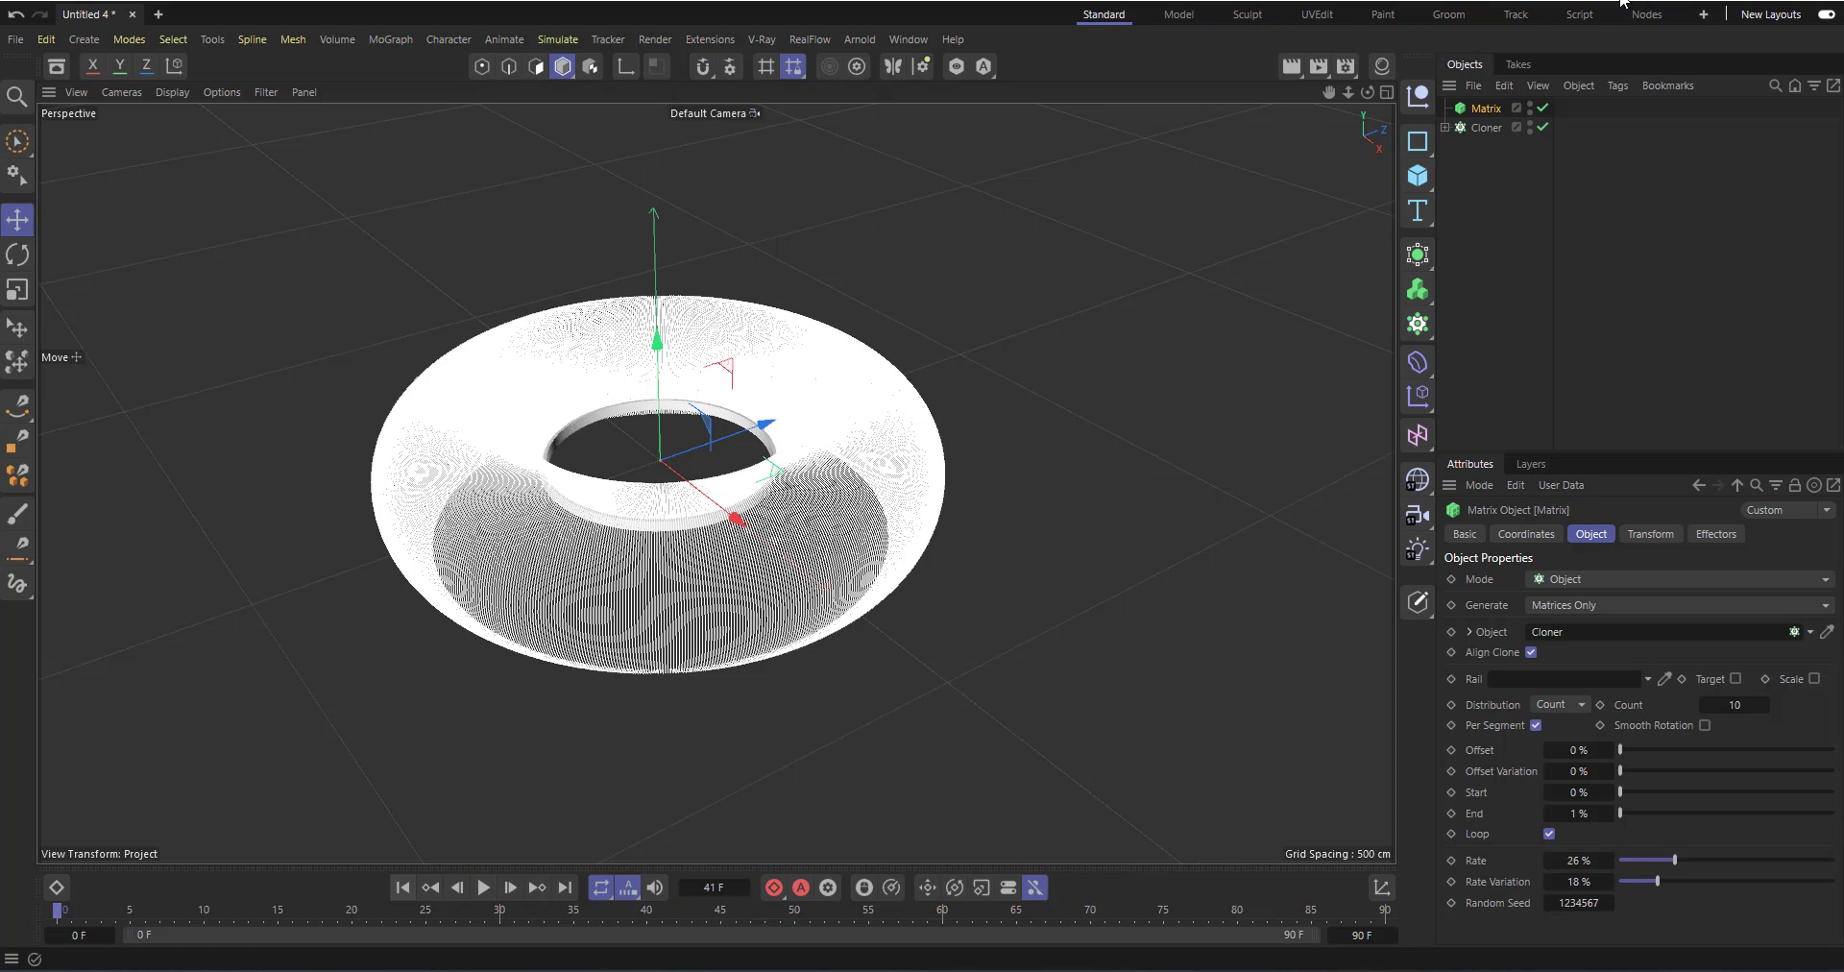
Add a Connect object and place the Cloner inside it.
click(1417, 324)
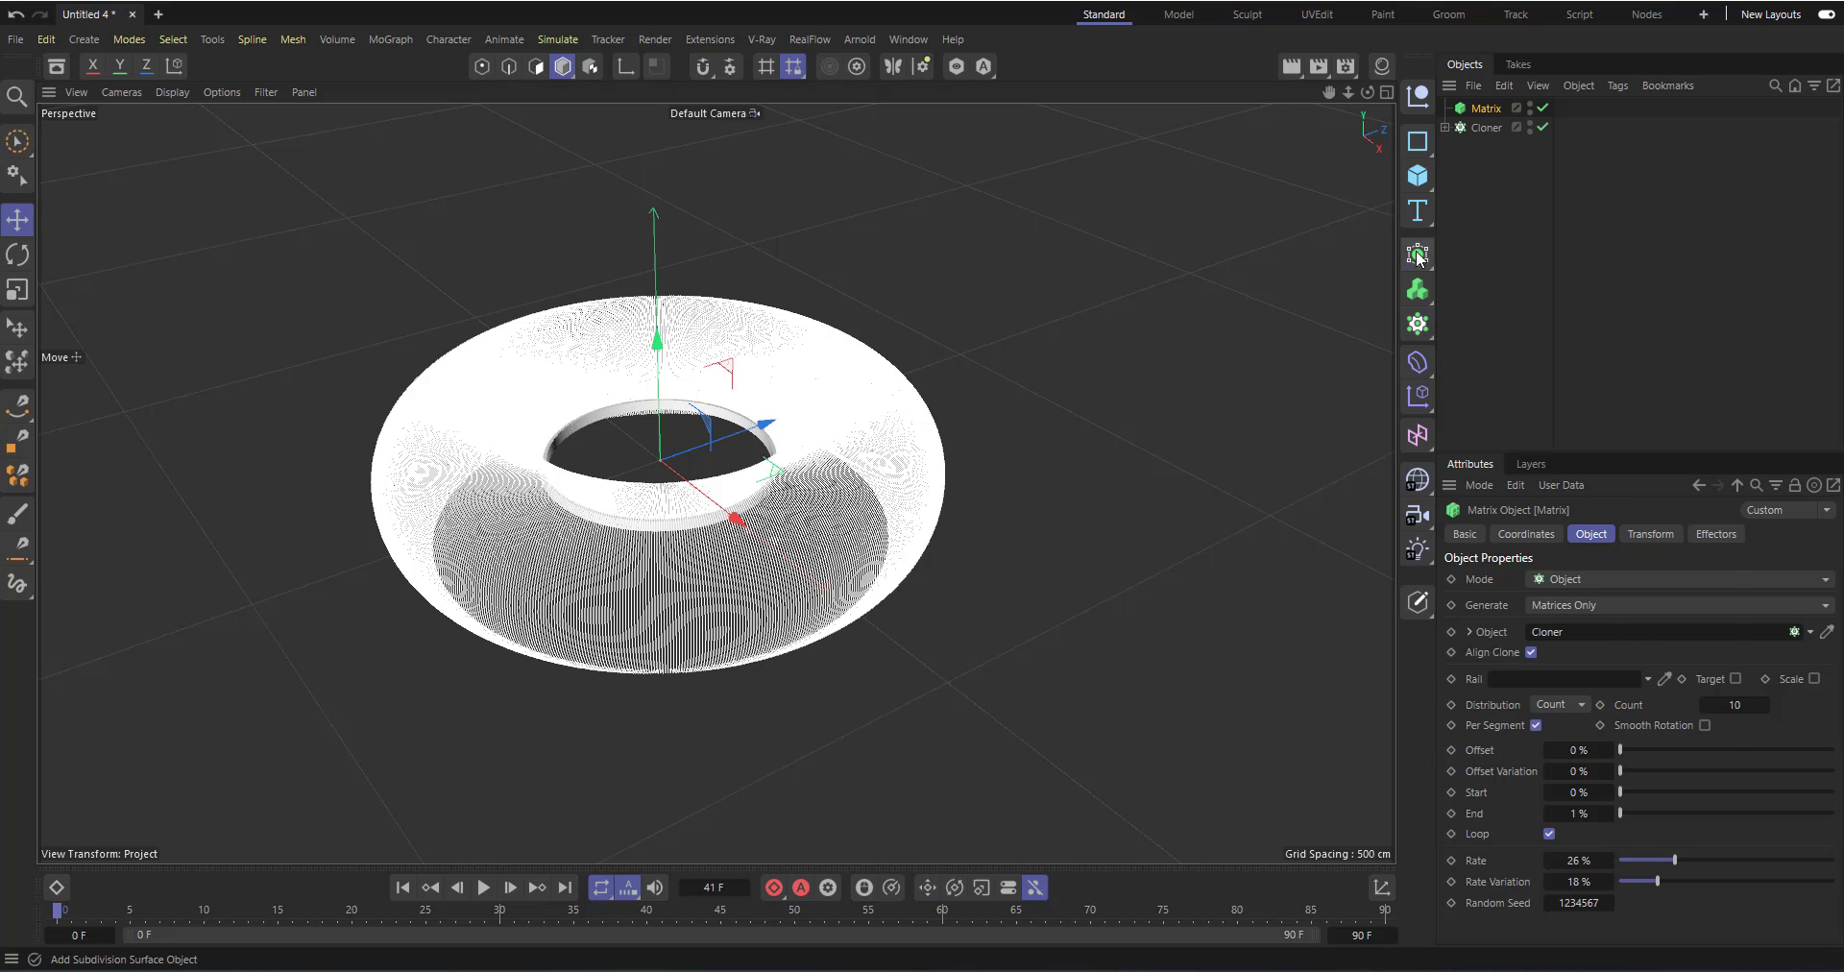
click(1417, 258)
click(1501, 411)
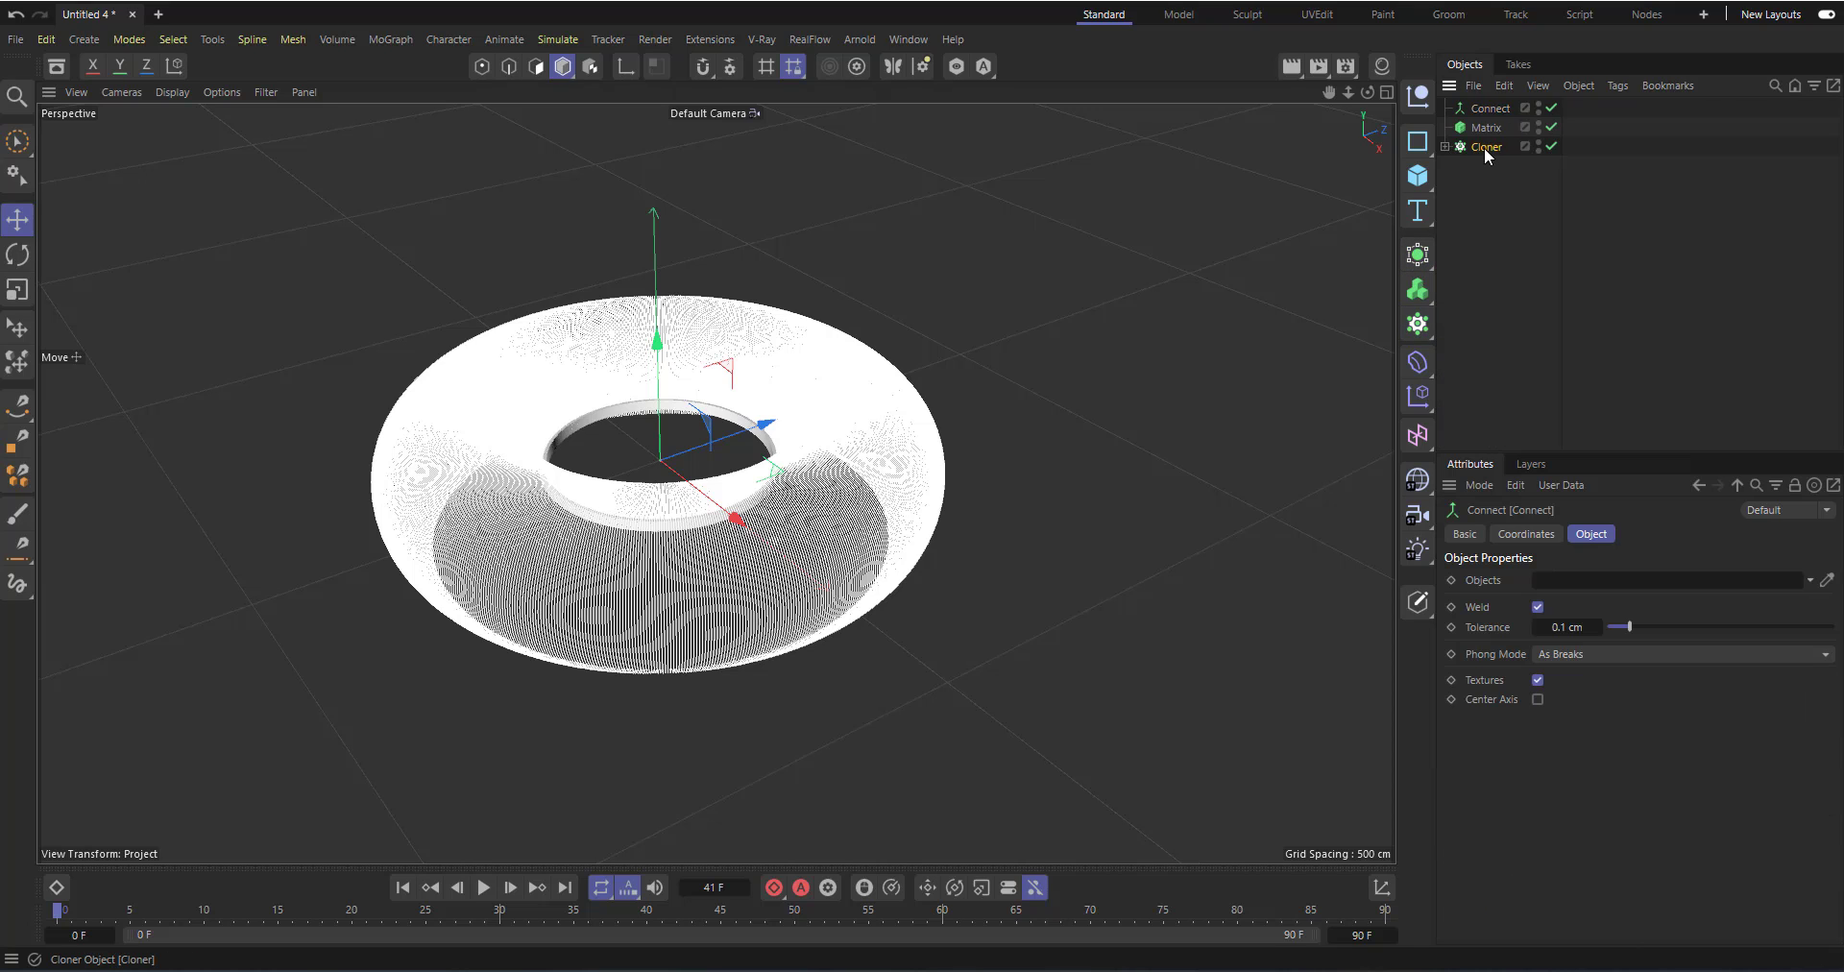
drag(1484, 105, 1483, 111)
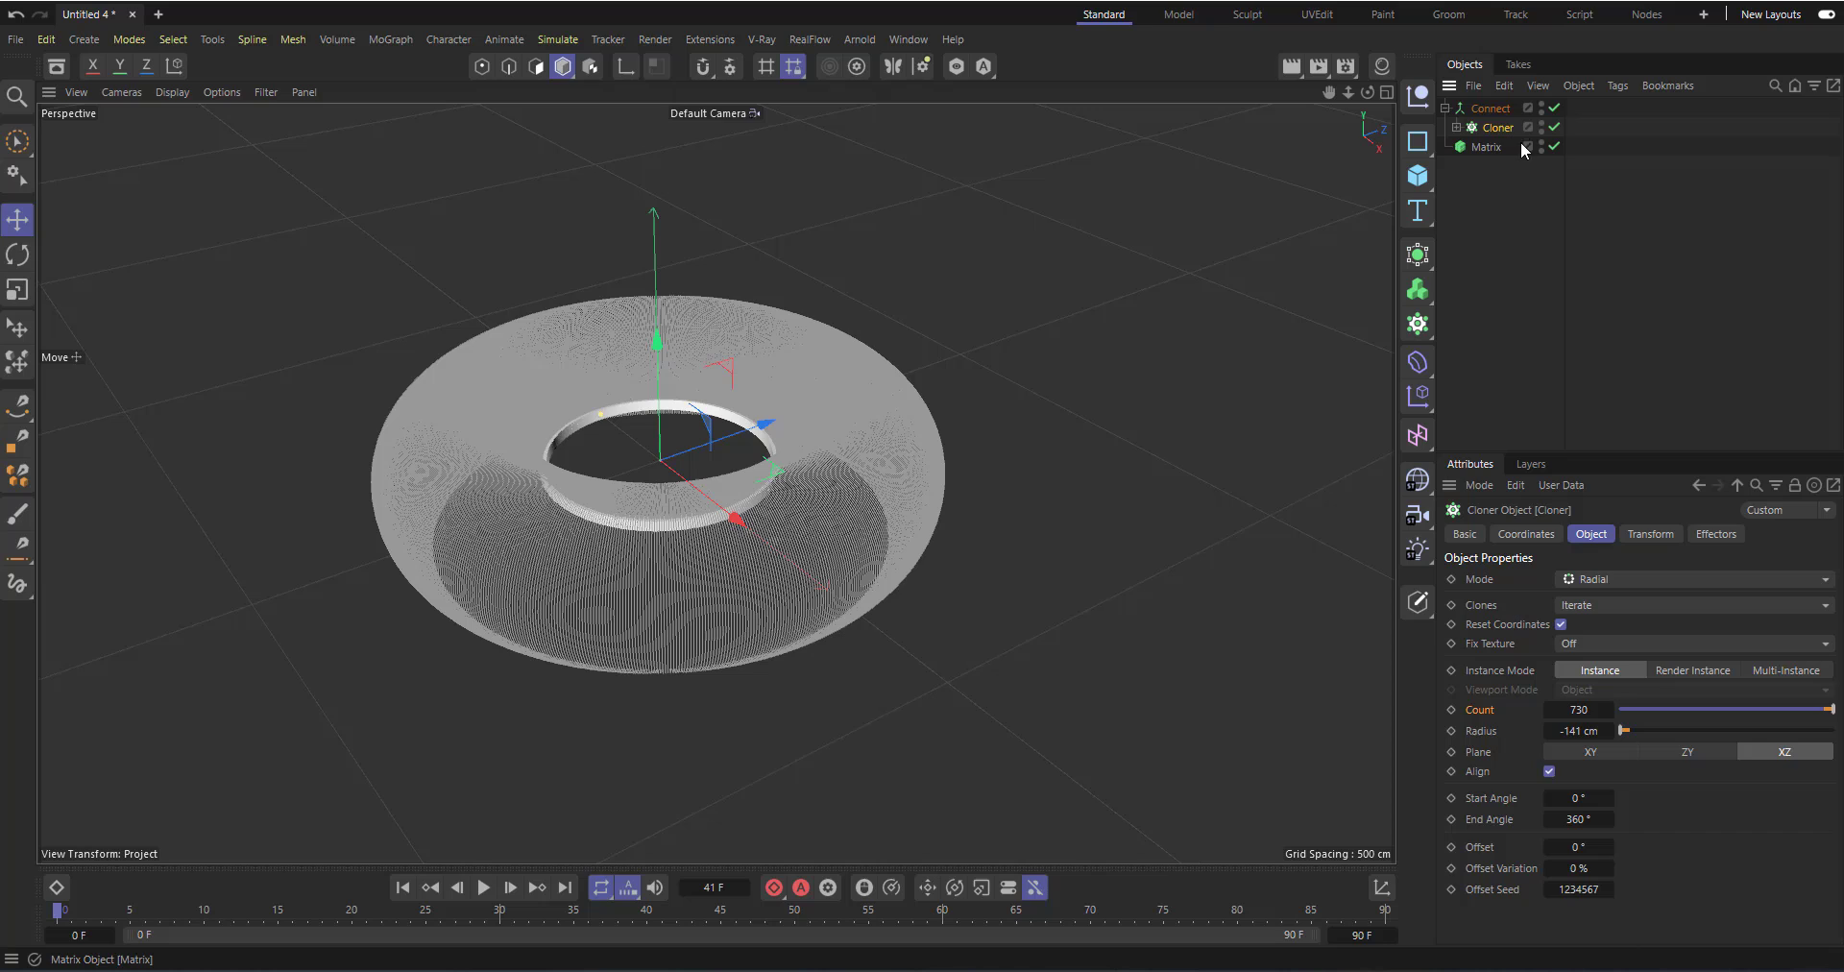
Make Connect the Matrix source object and play the animation from the start.
click(1486, 146)
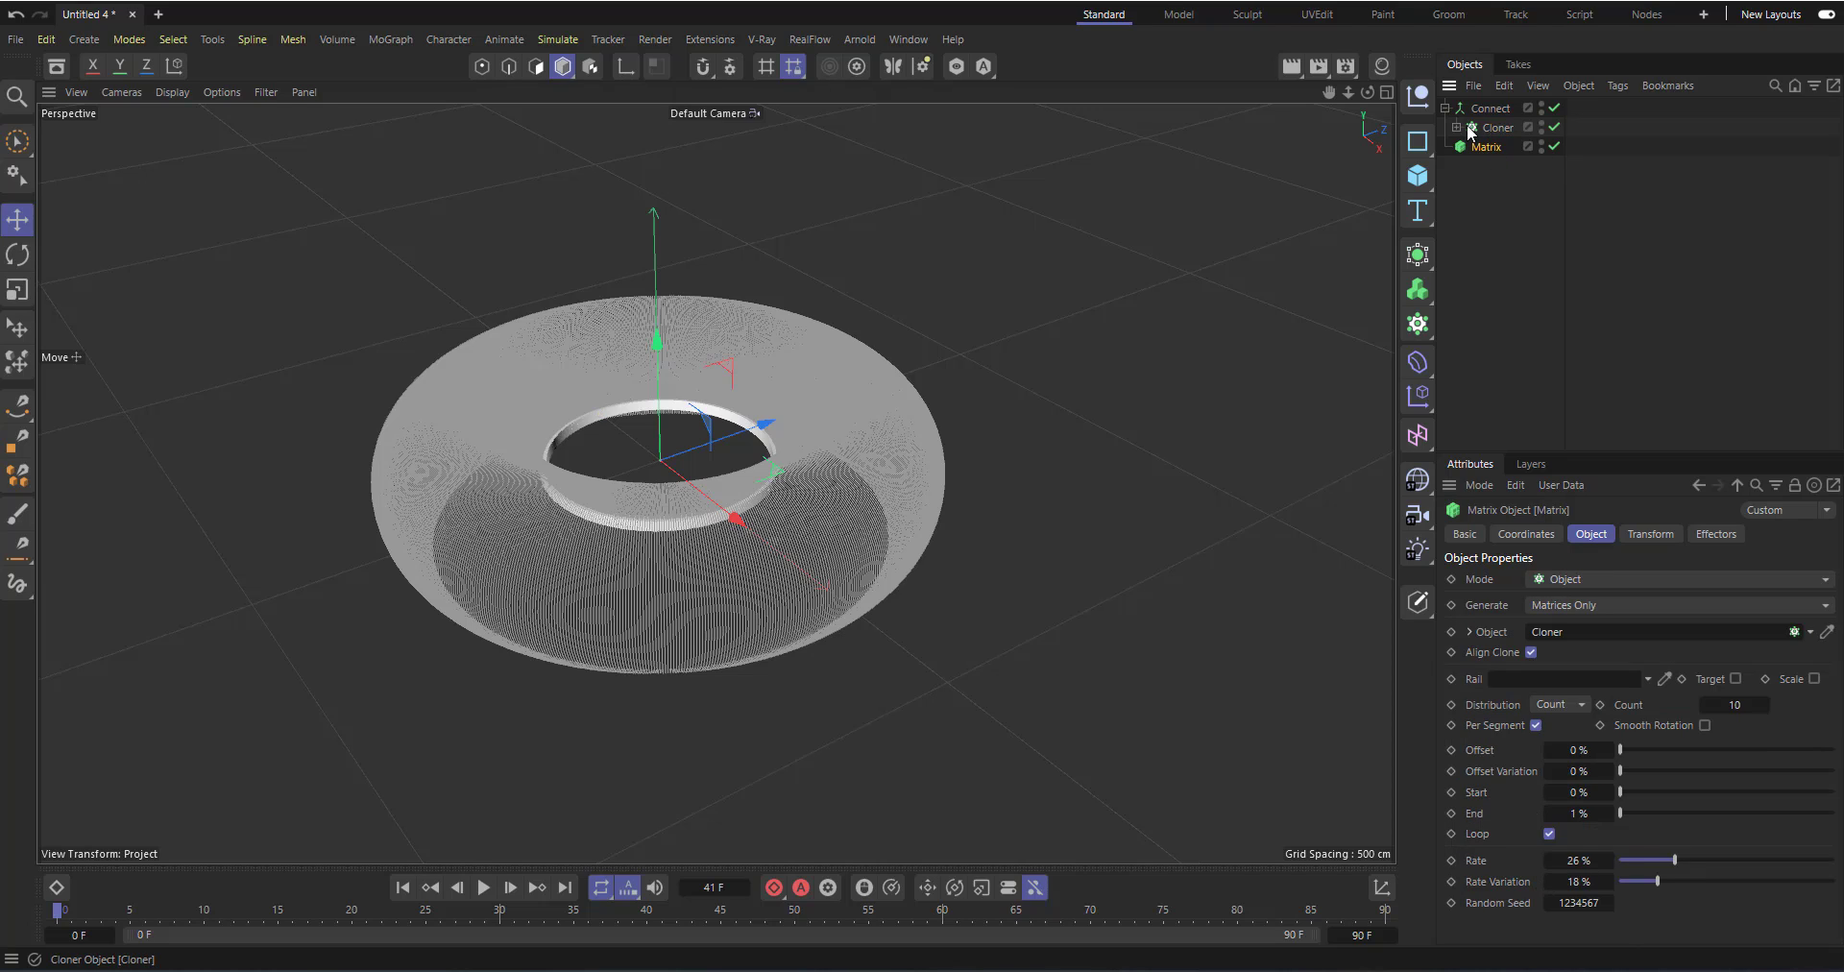
drag(1586, 588, 1580, 631)
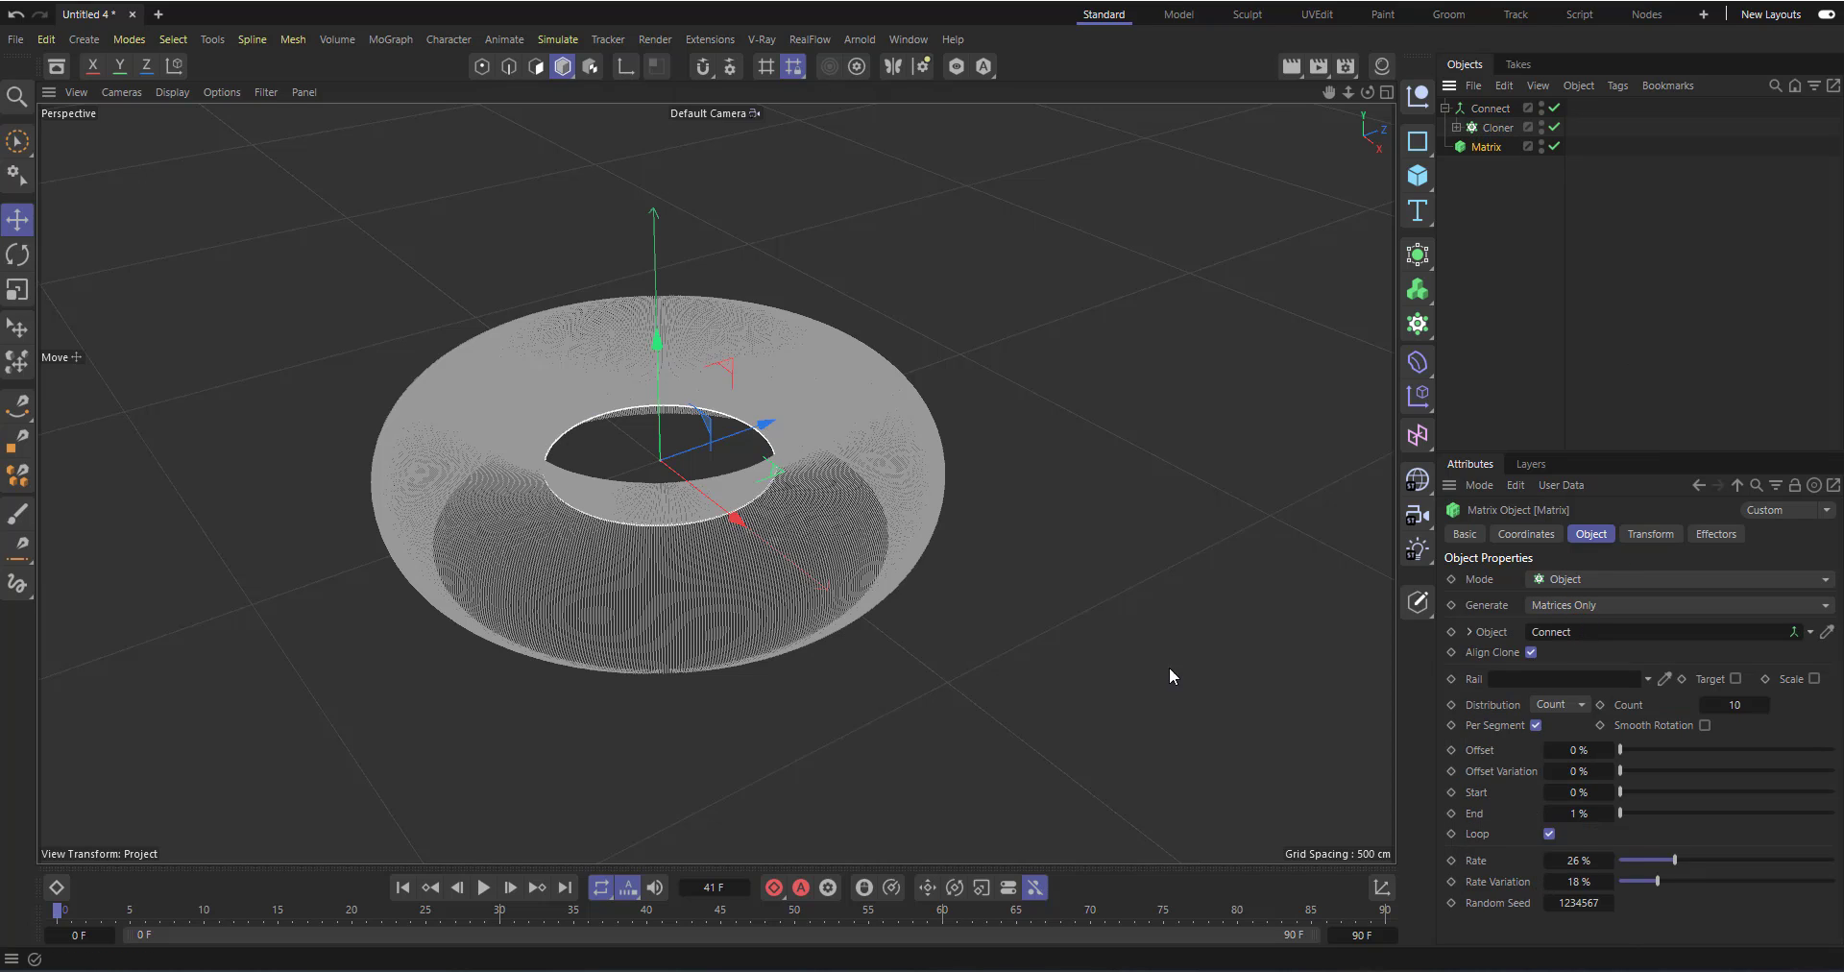
click(402, 889)
click(484, 887)
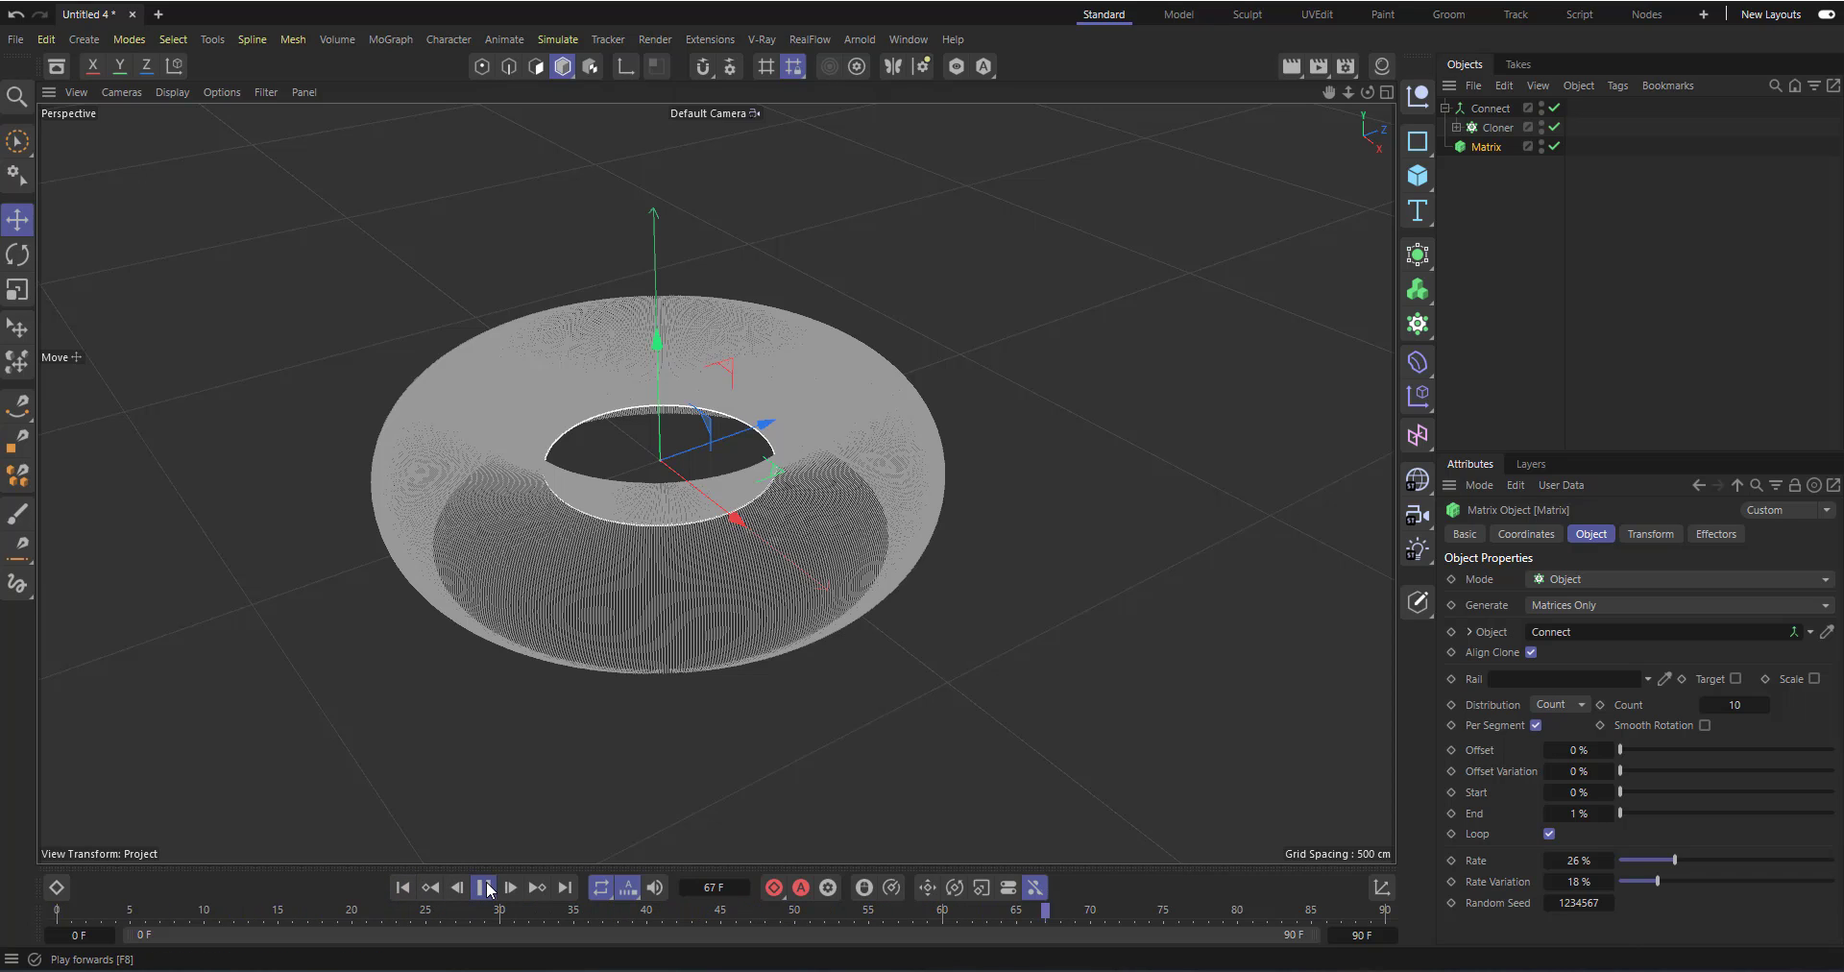
click(484, 888)
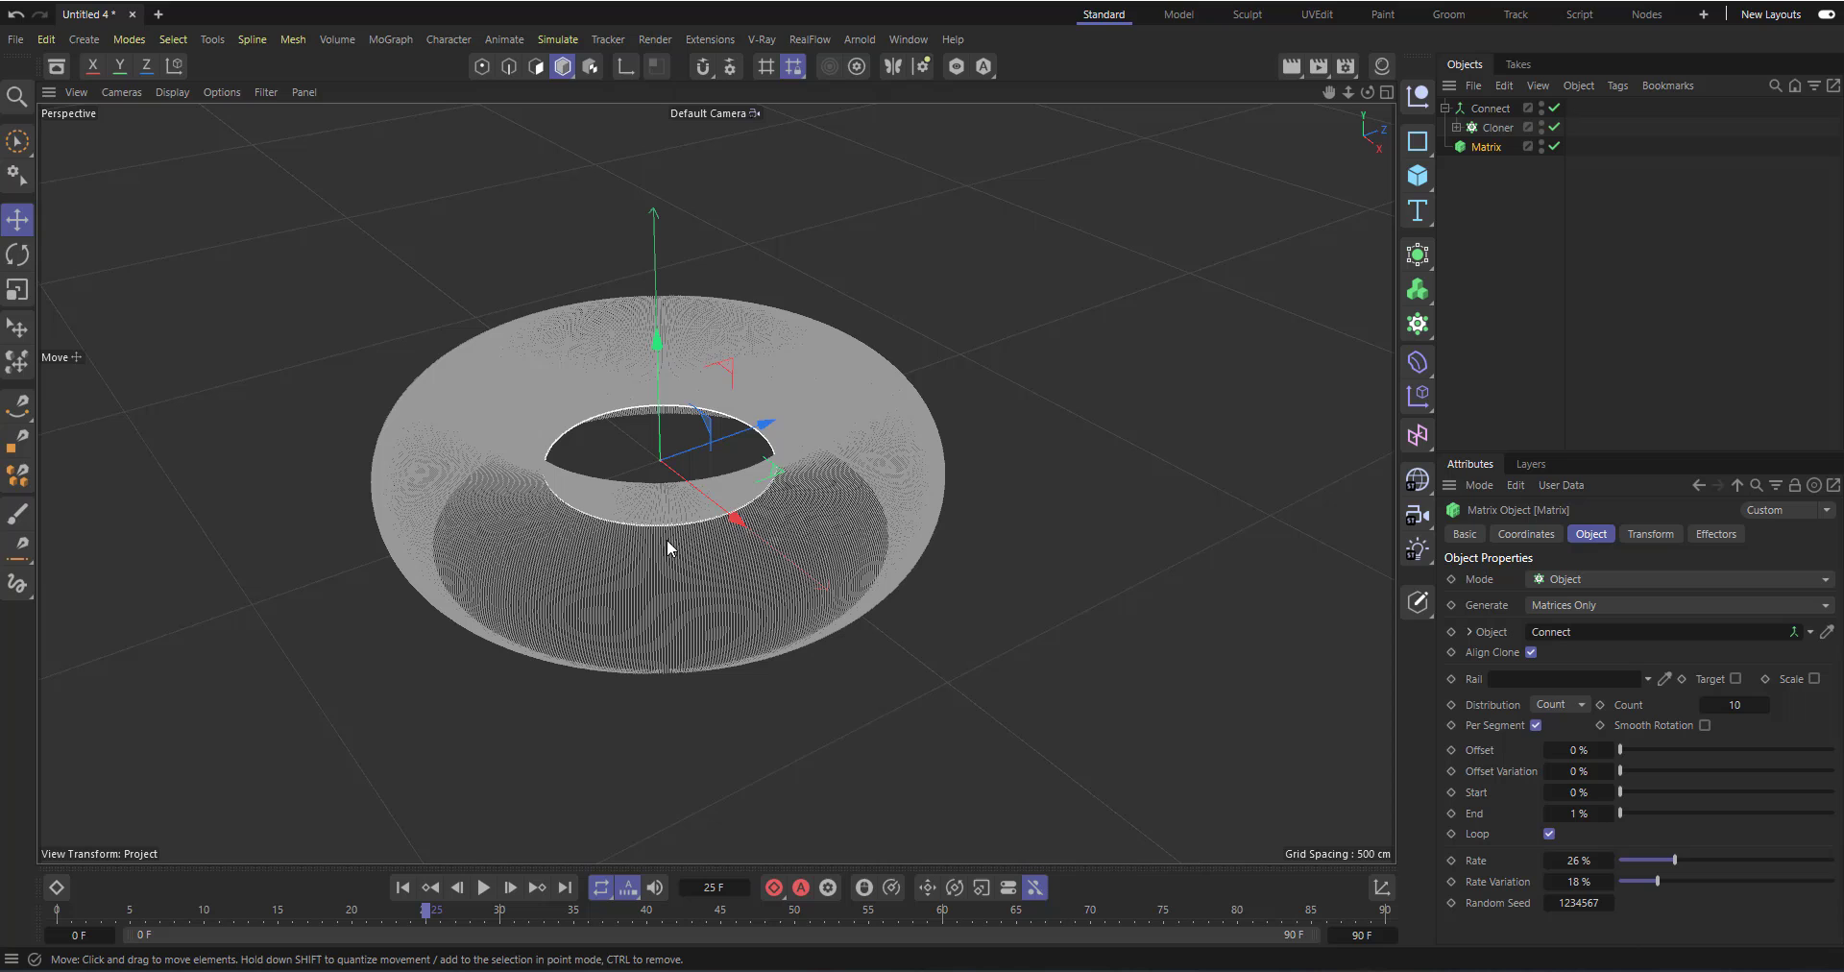
scroll(408, 475, up, 1)
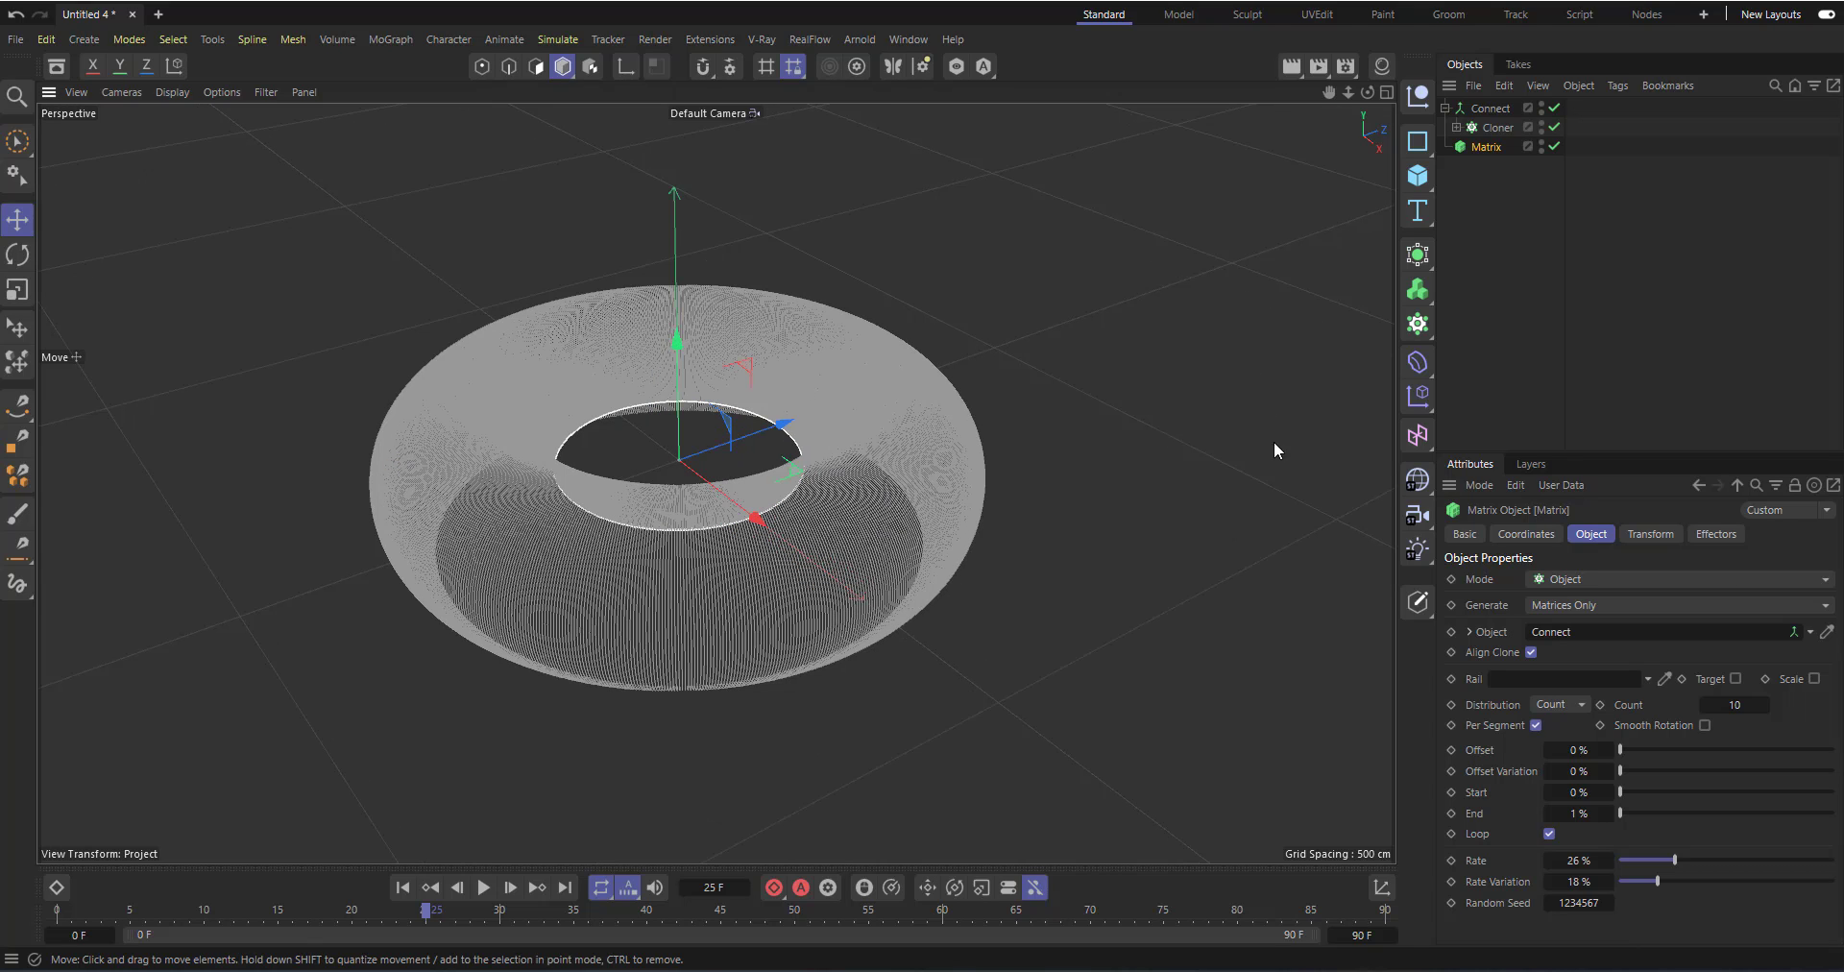
Add a Spline Mask and place the Connect object inside it.
click(1444, 108)
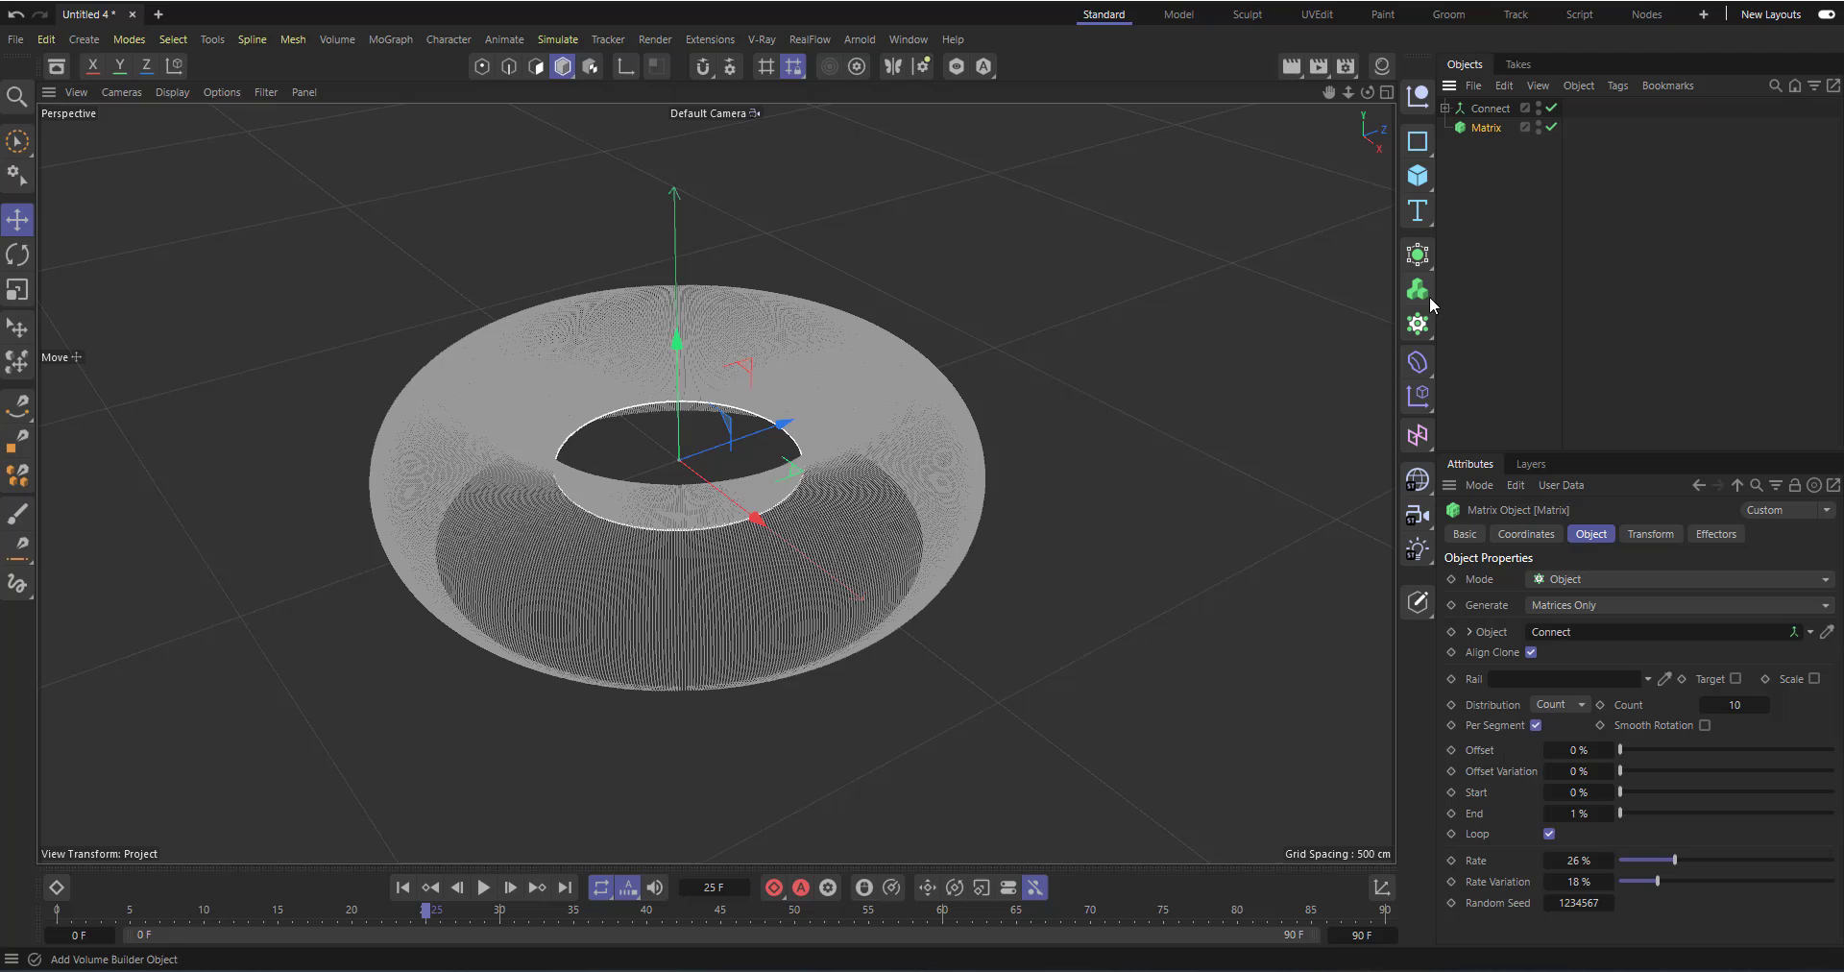
click(1417, 254)
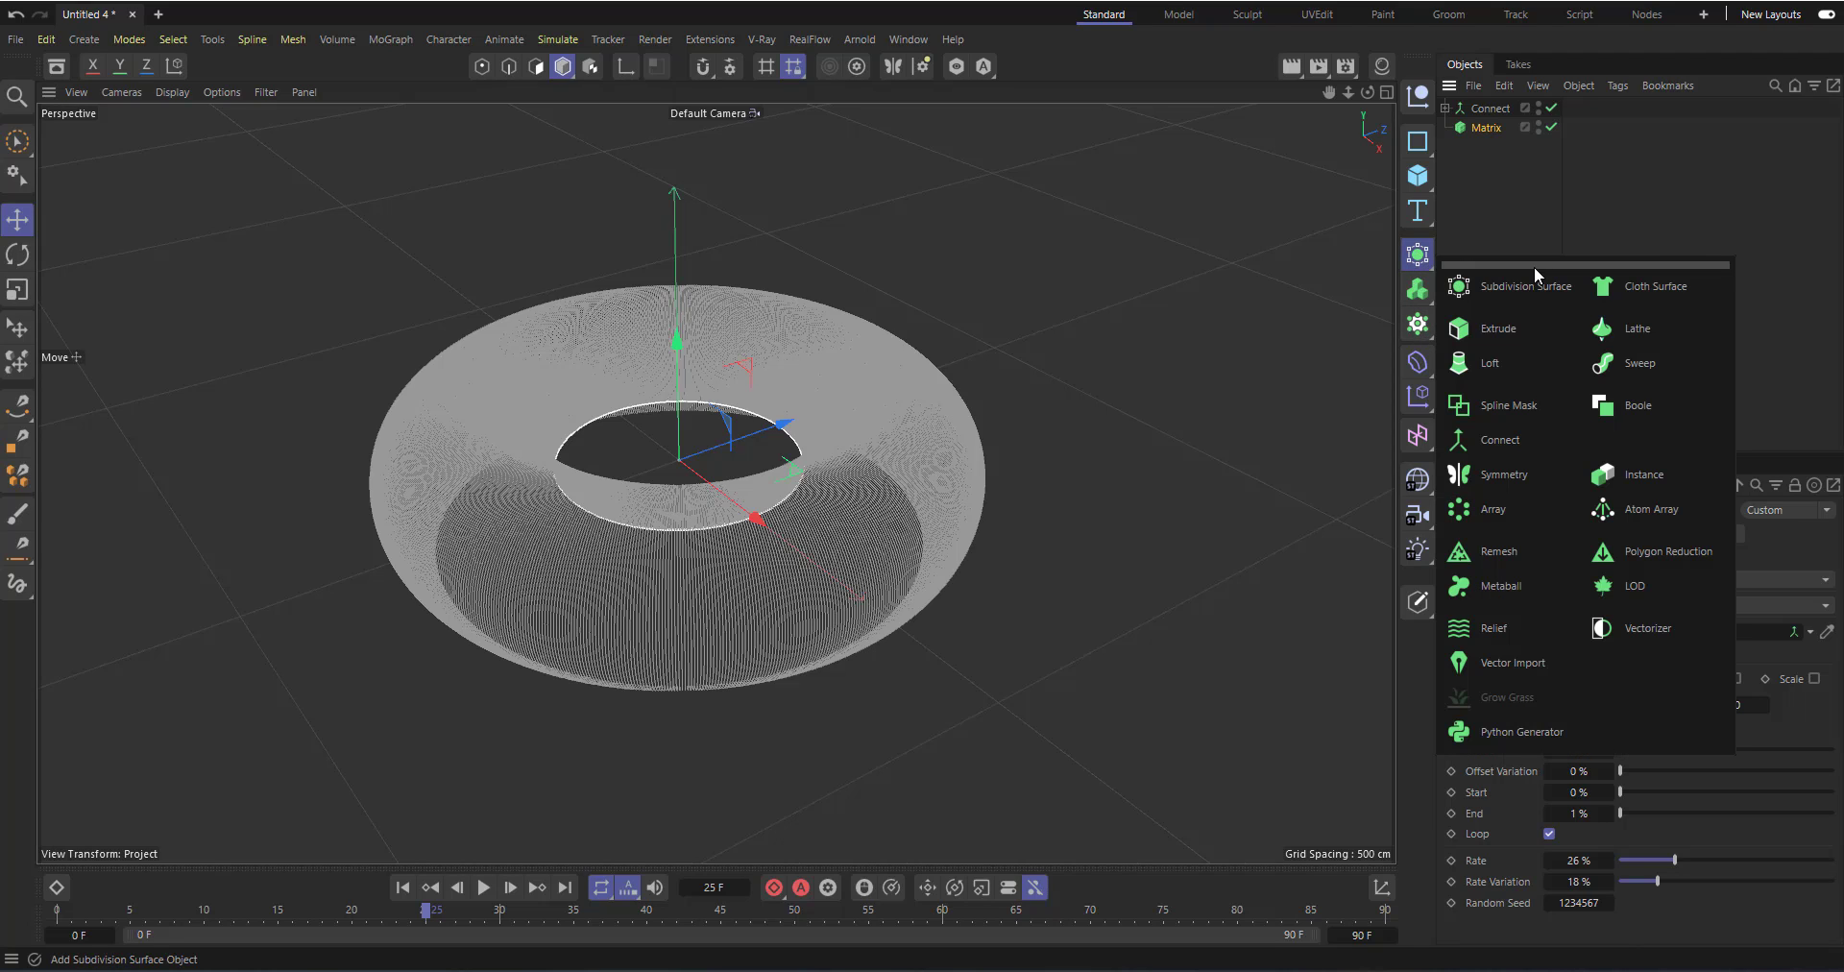
click(1500, 403)
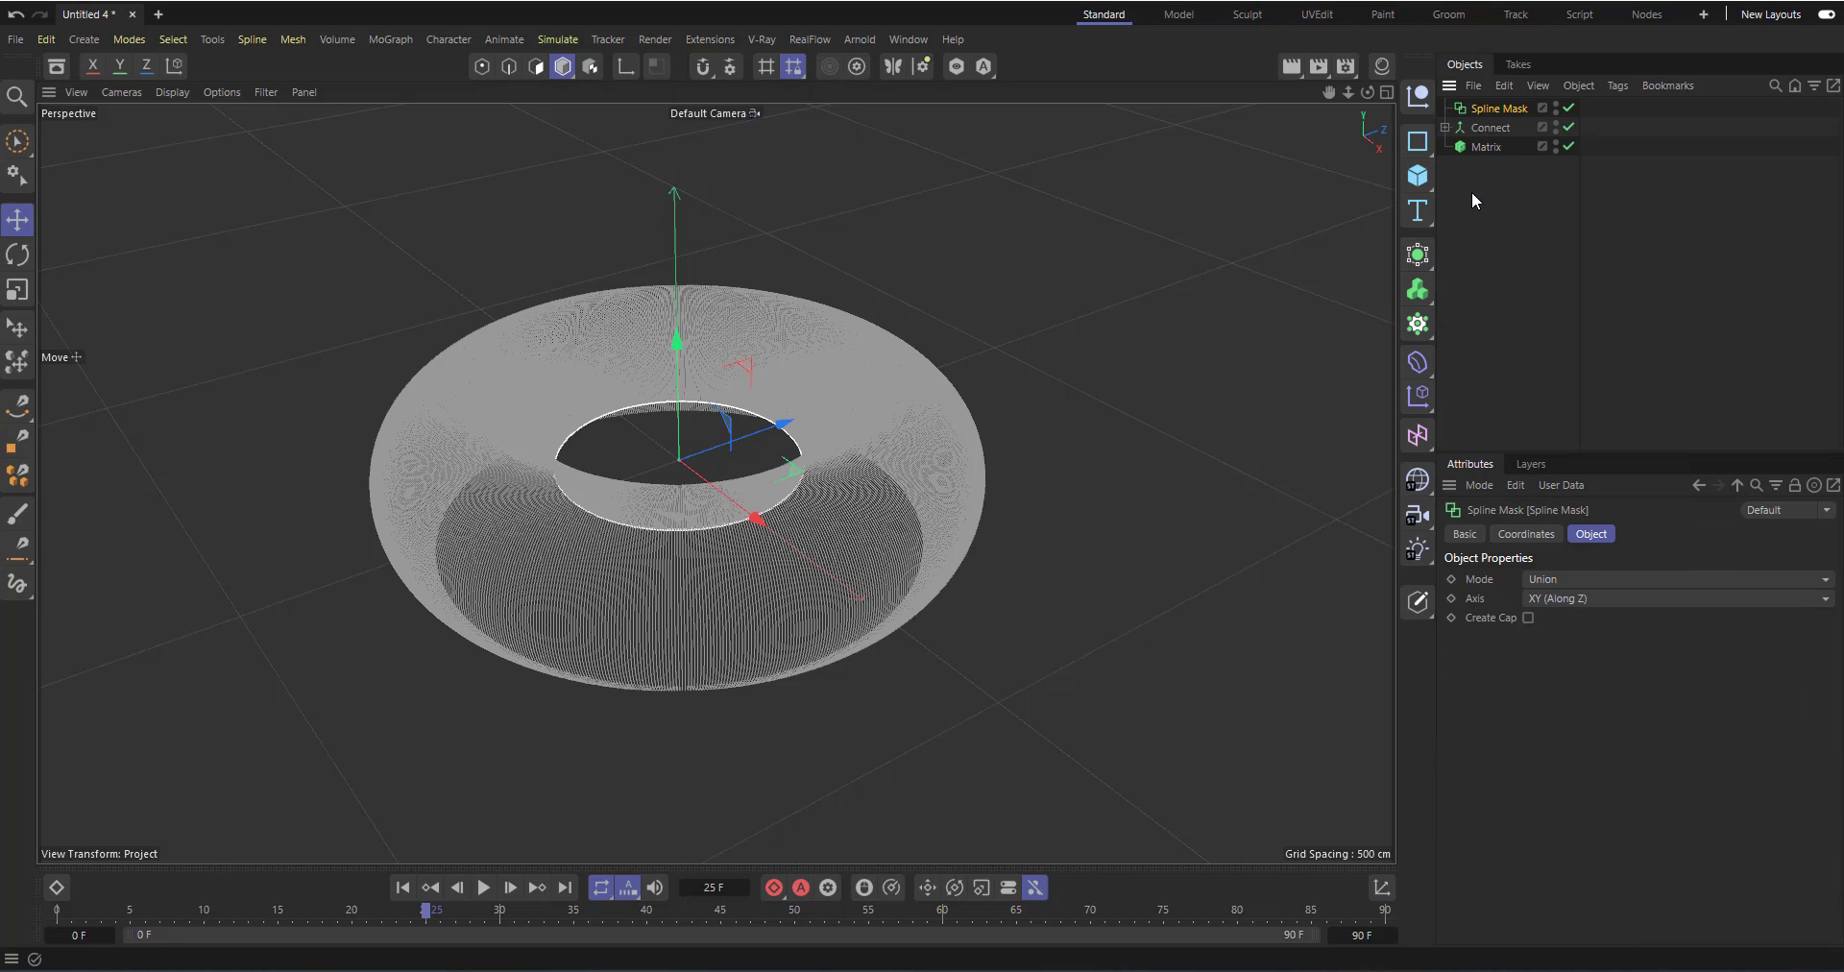
drag(1494, 129, 1506, 108)
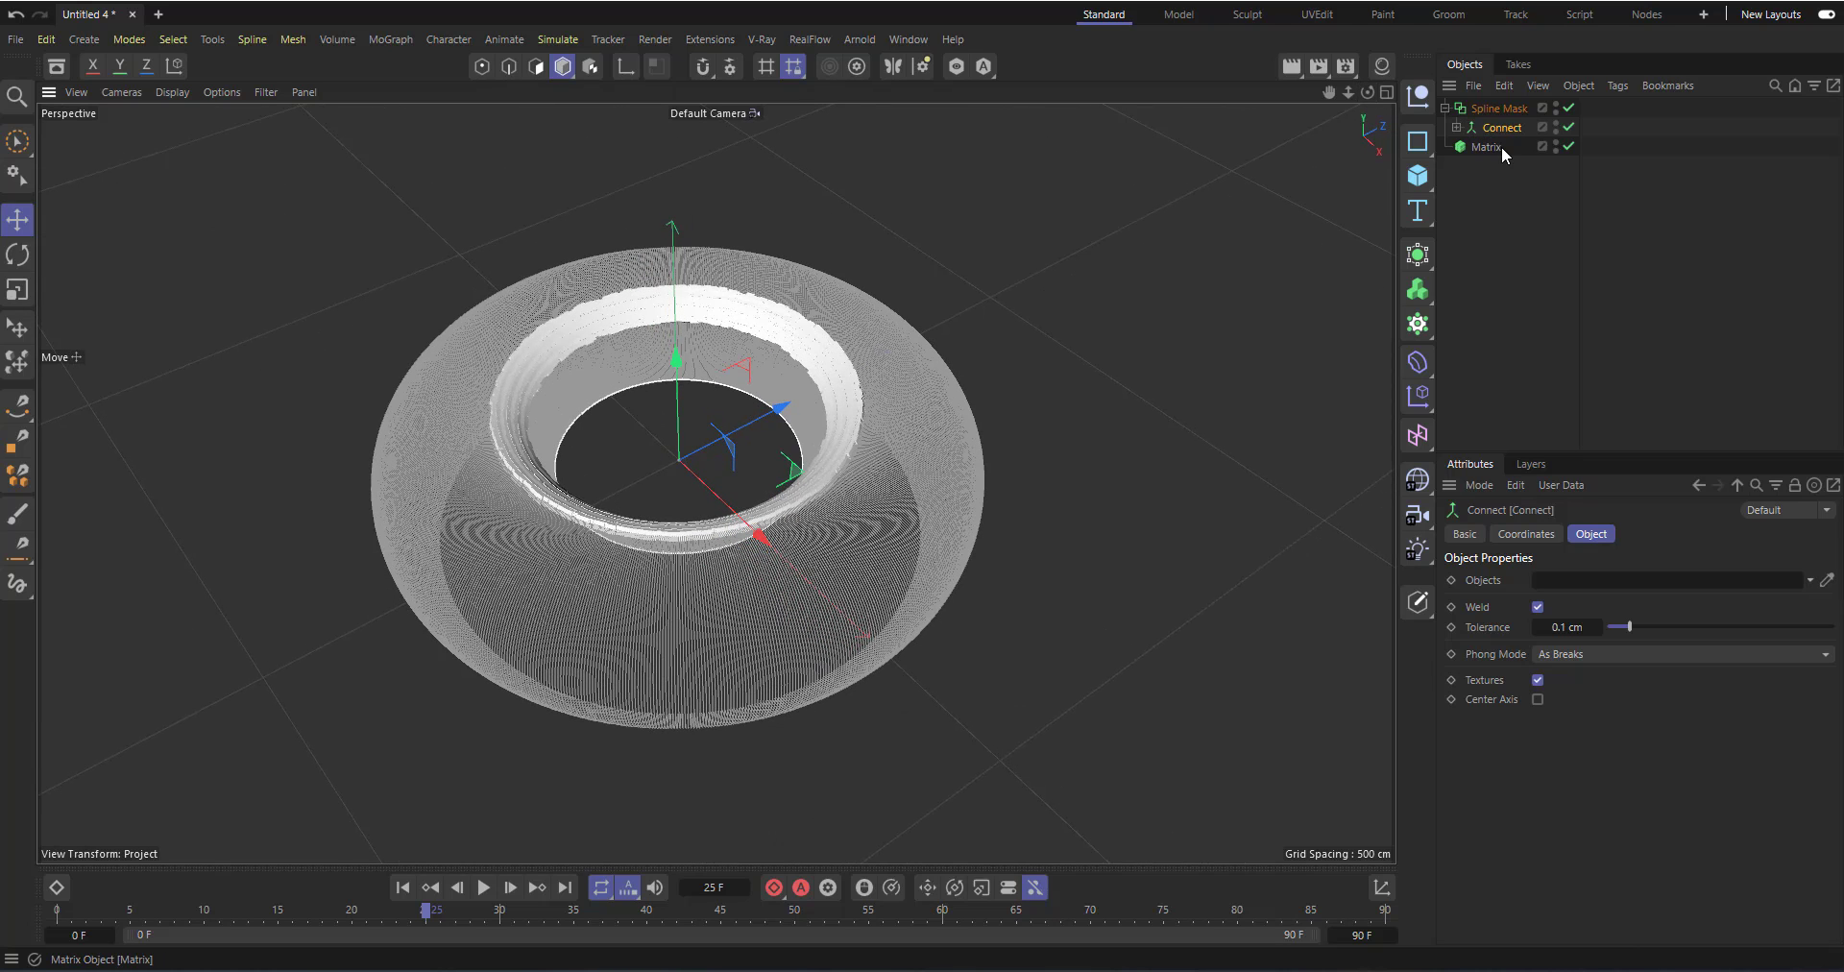
Source the Matrix from the Spline Mask, preview playback, and raise Rate Variation to 81%.
click(1487, 148)
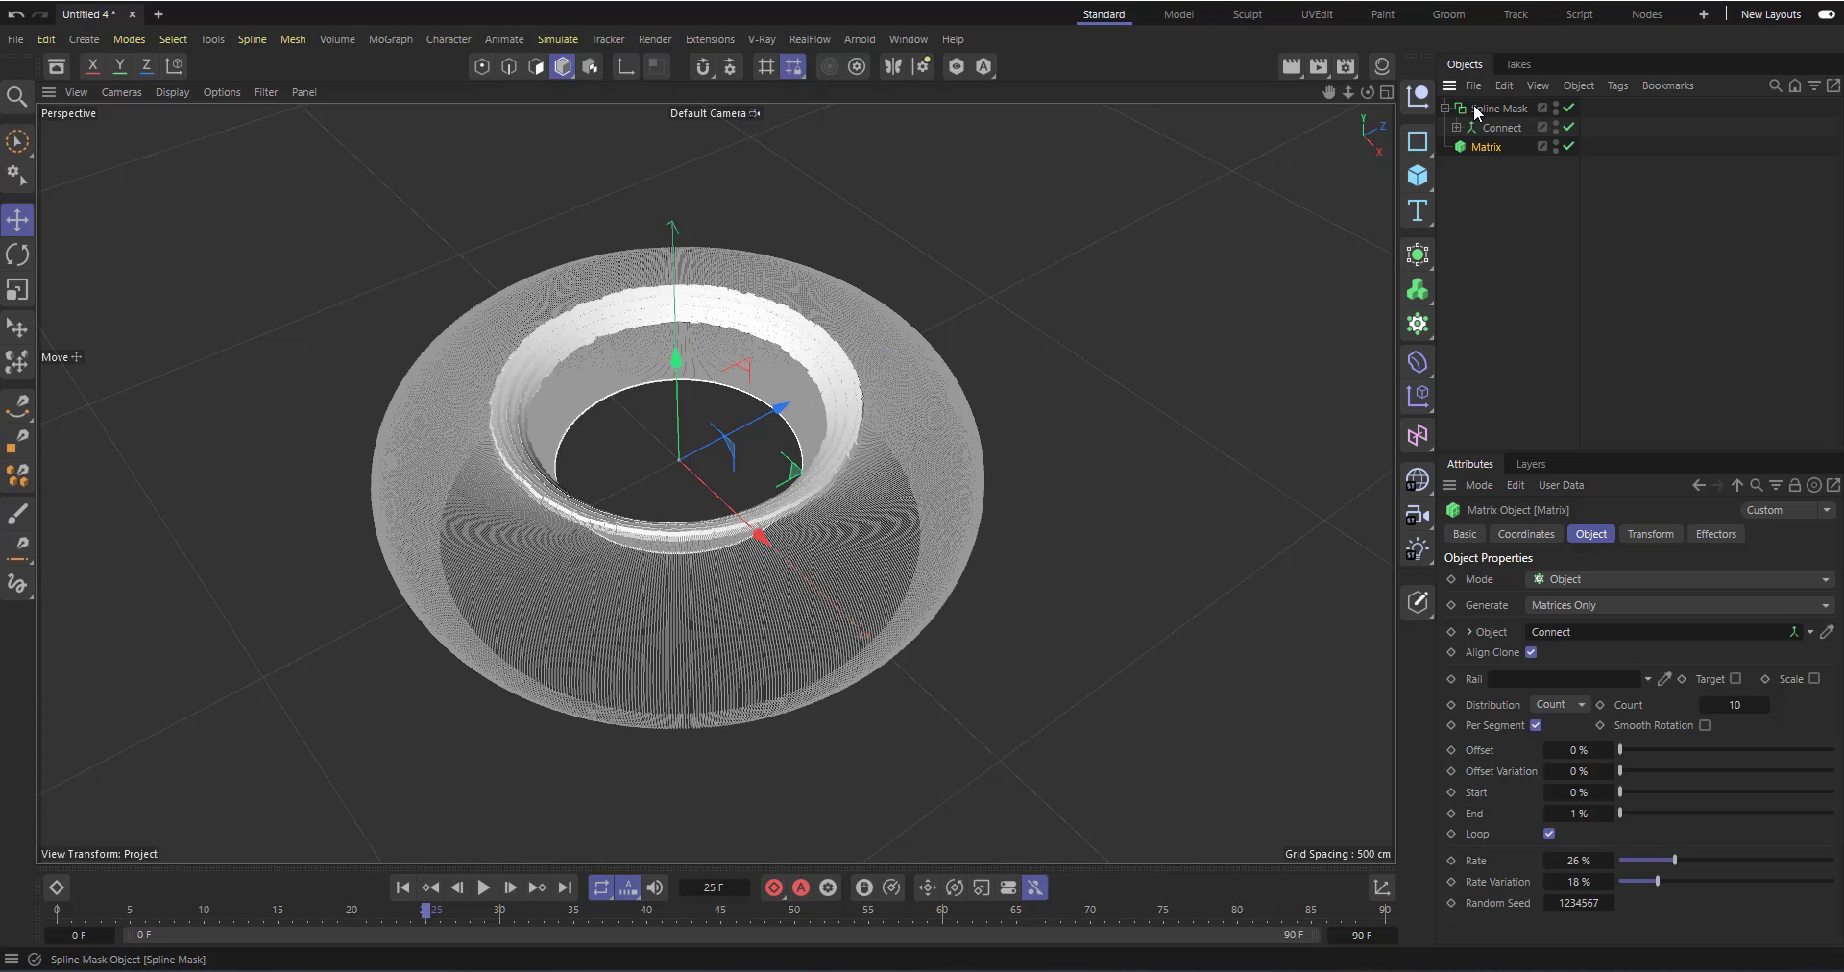
drag(1616, 587, 1594, 632)
click(402, 887)
click(483, 888)
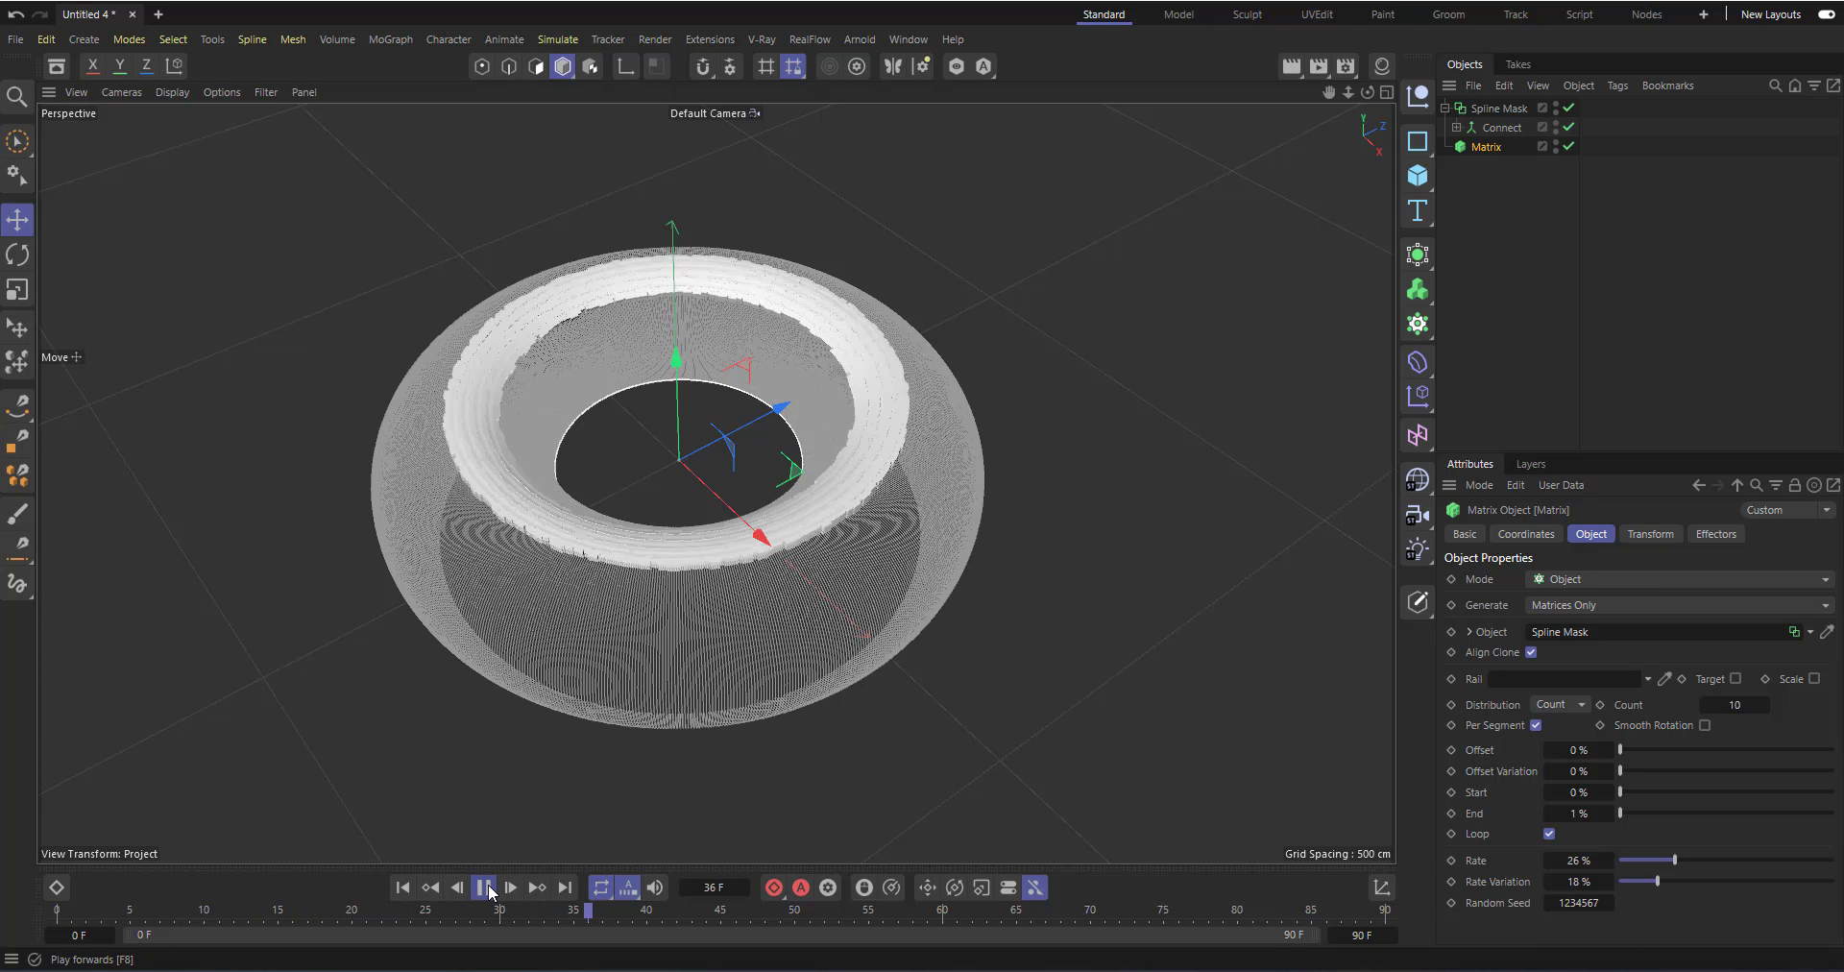
click(486, 887)
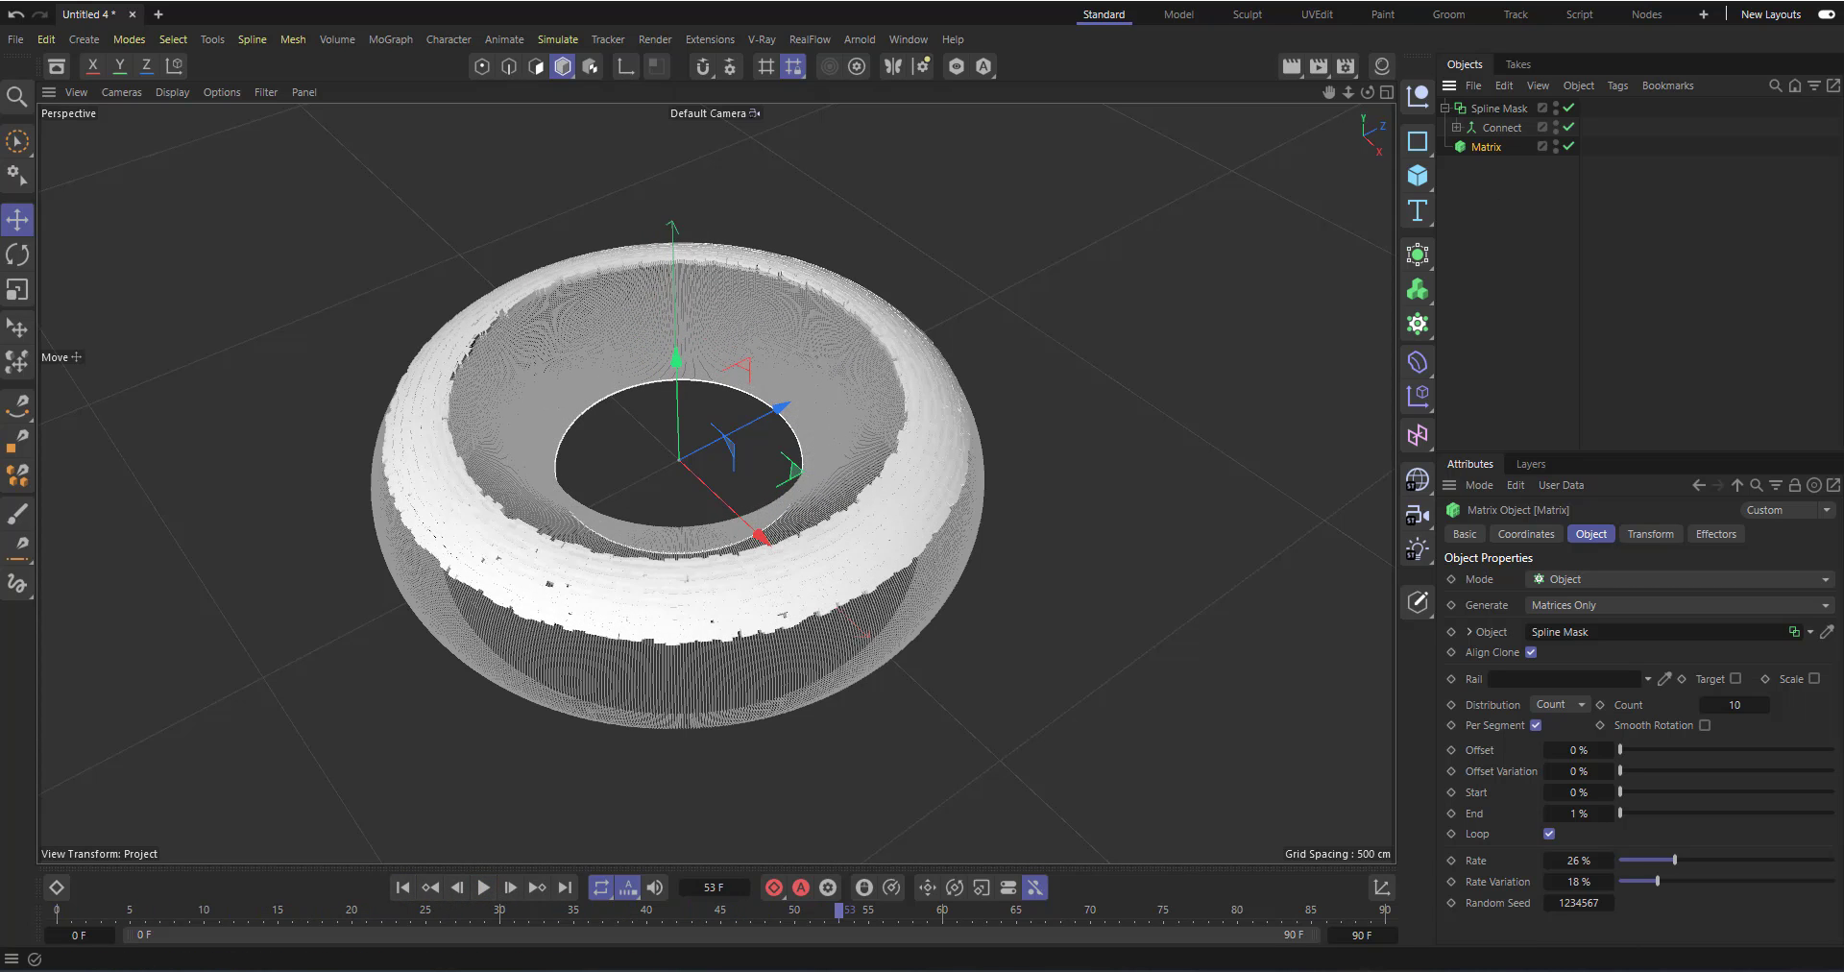
drag(1656, 880, 1792, 880)
Expand Connect to inspect its nested Cloner, then collapse it again.
click(1456, 126)
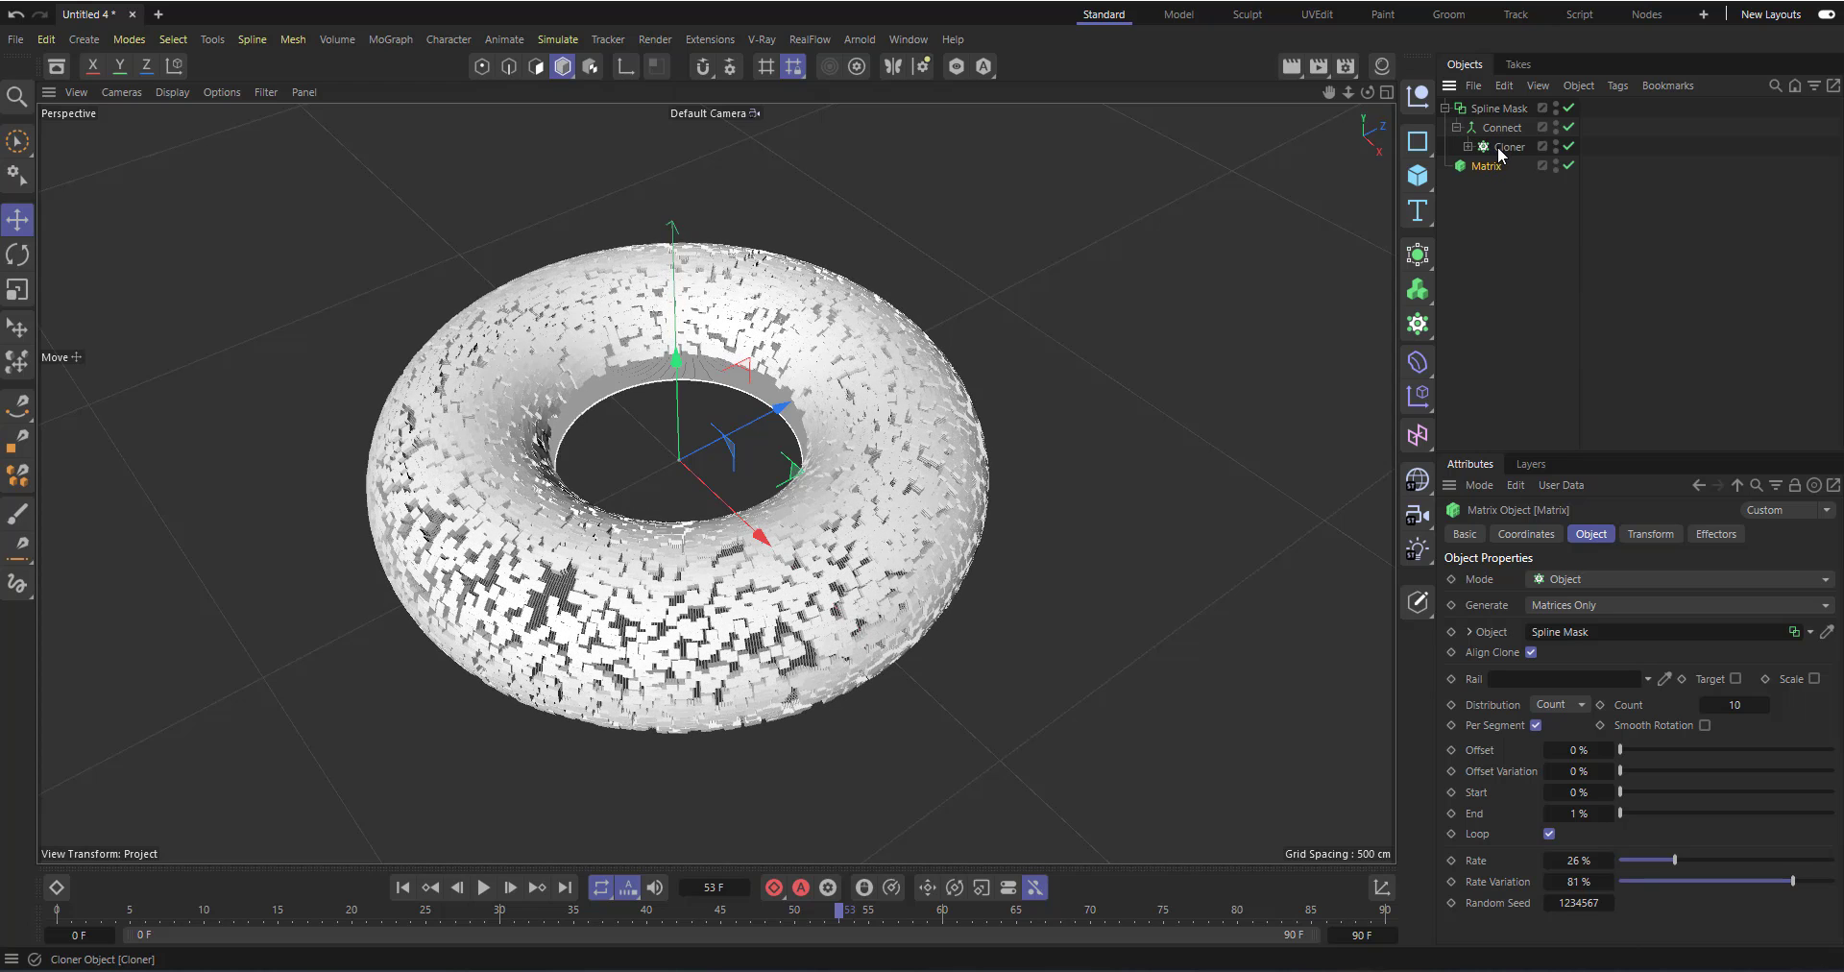
click(1507, 146)
click(1503, 130)
click(1459, 126)
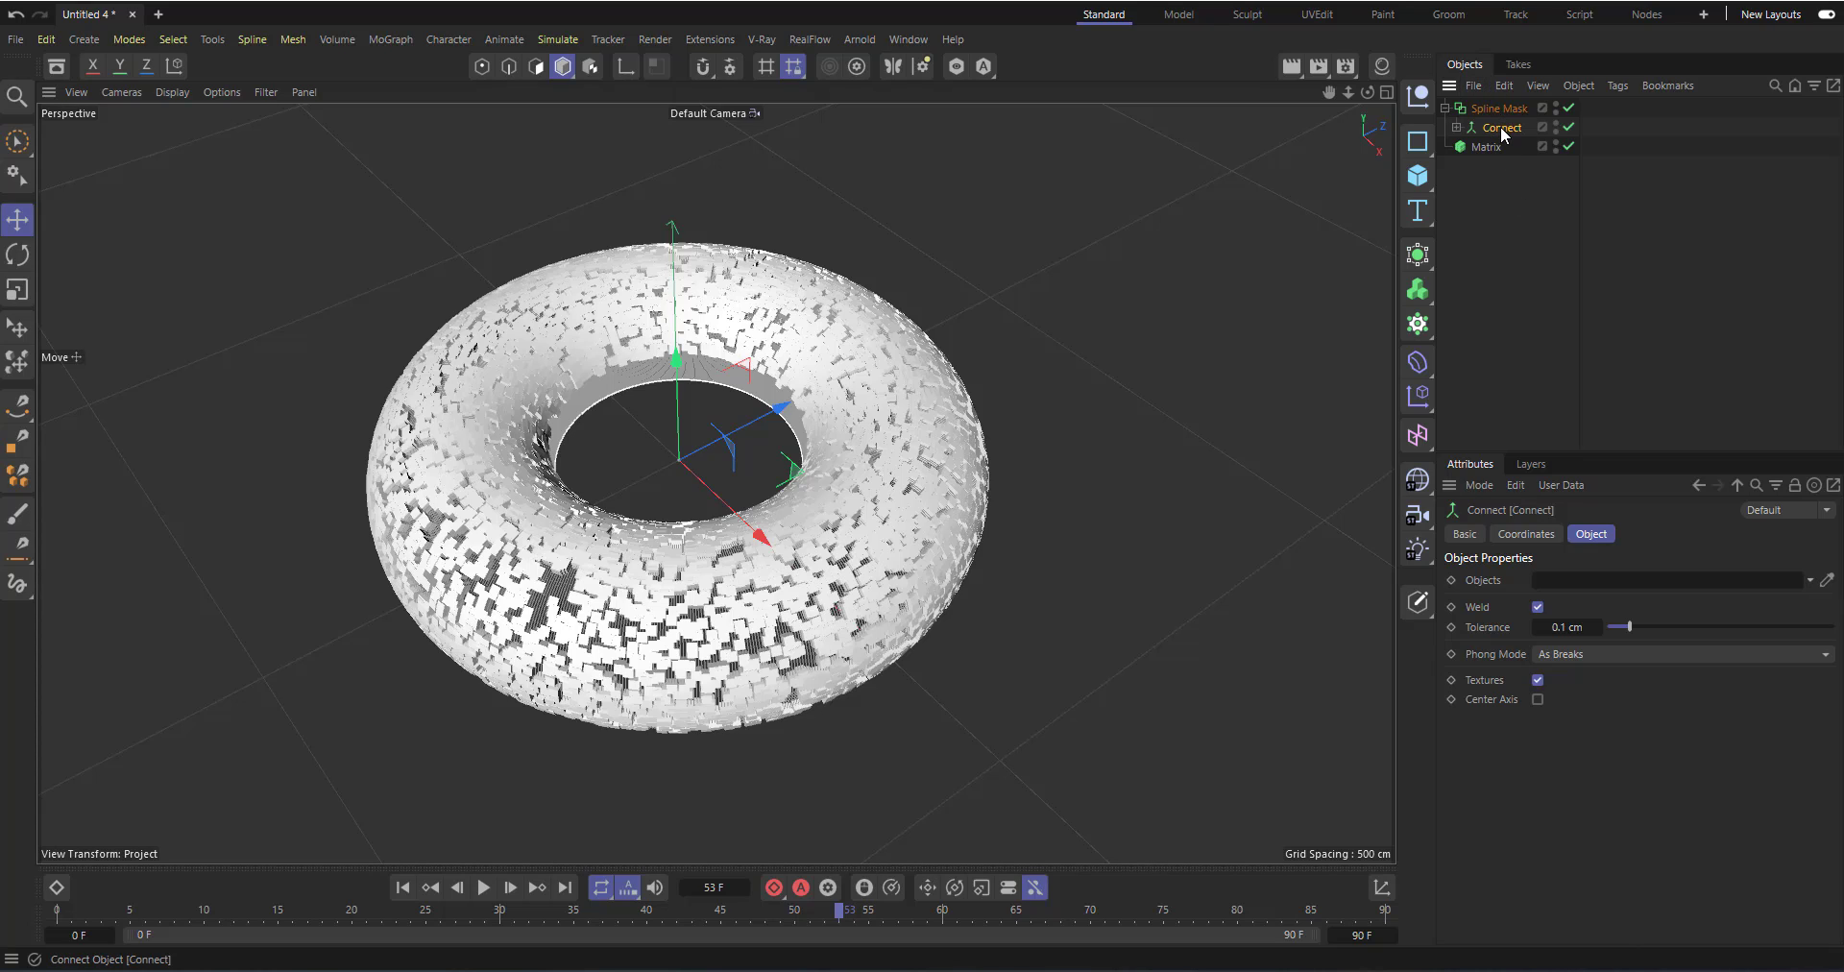
Replay the animation from the start, stopping near frame 26, and view the torus from lower.
click(402, 887)
click(483, 888)
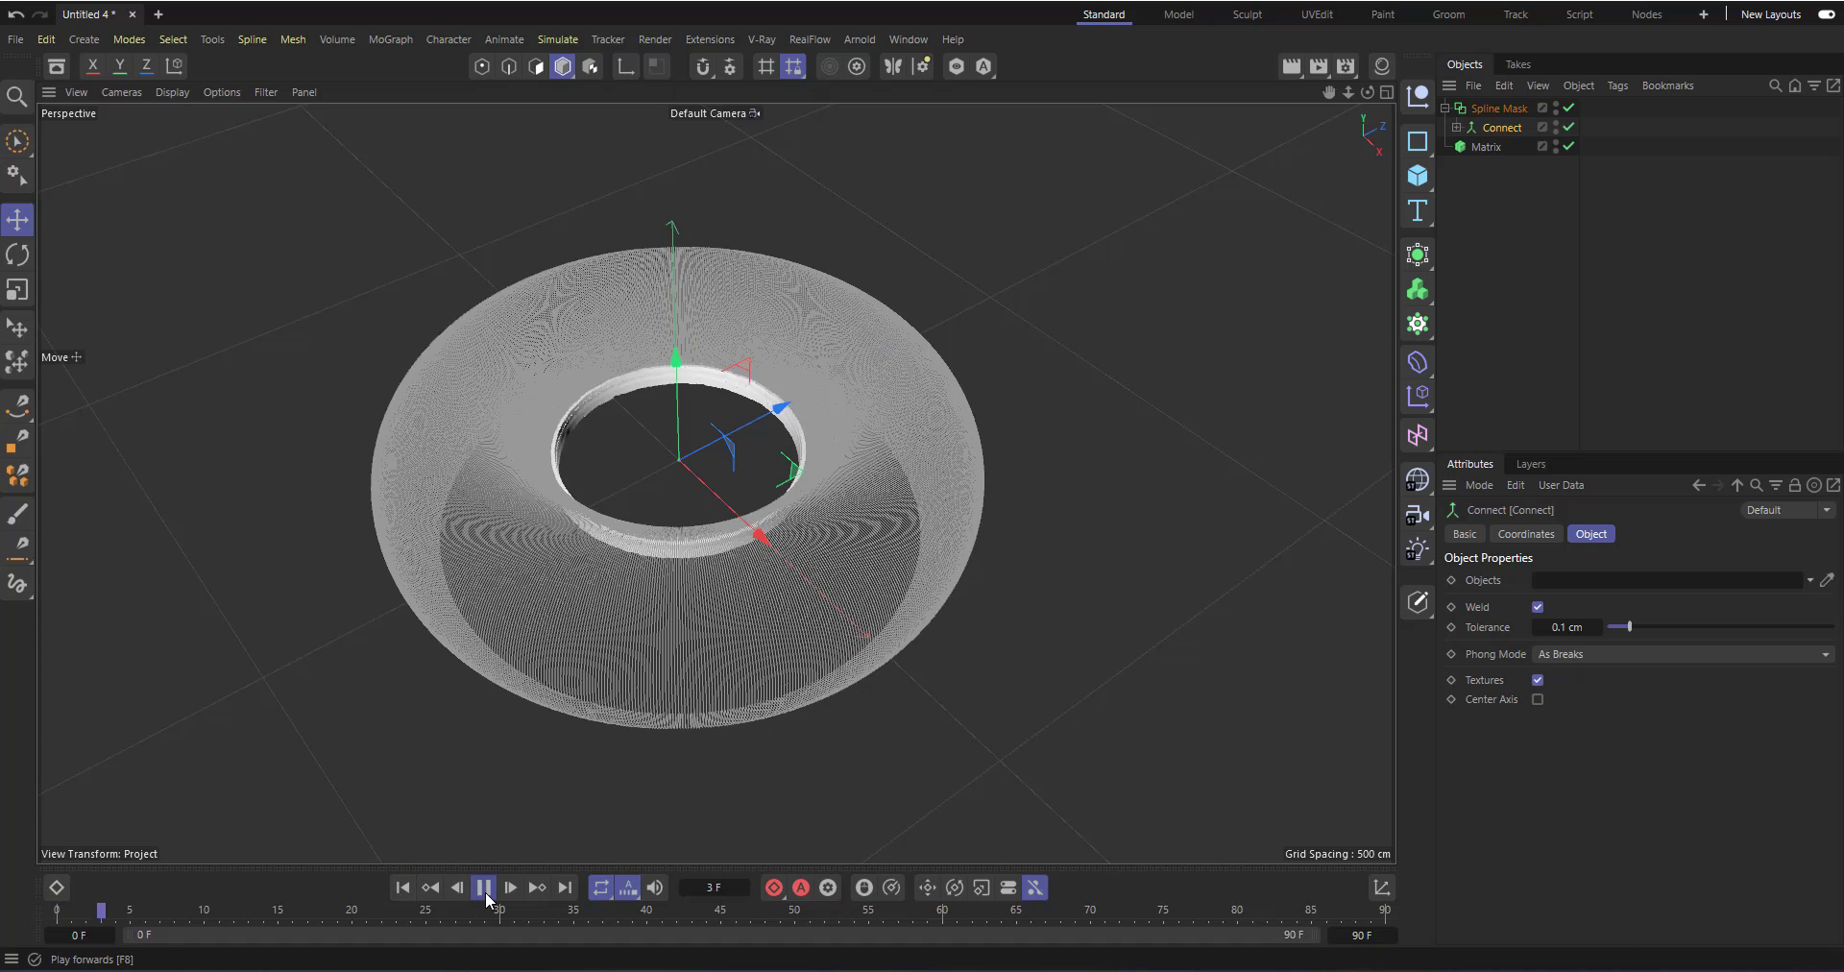
click(484, 887)
click(402, 887)
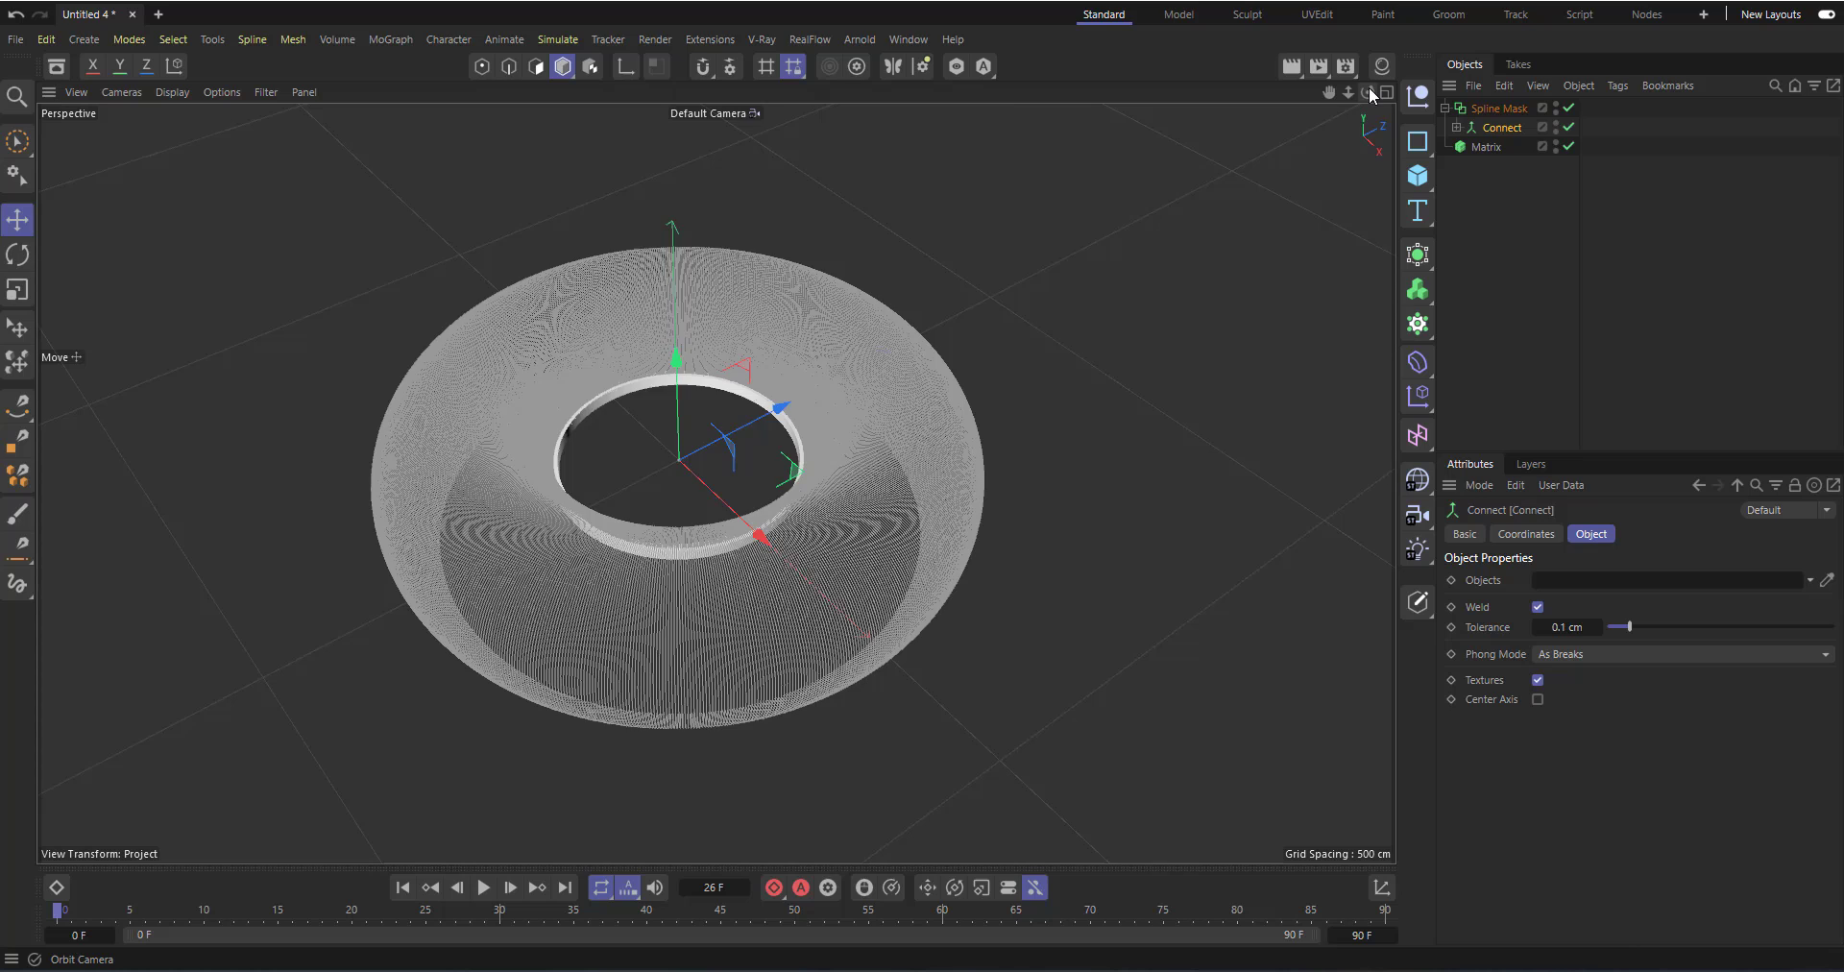
drag(1368, 92, 820, 663)
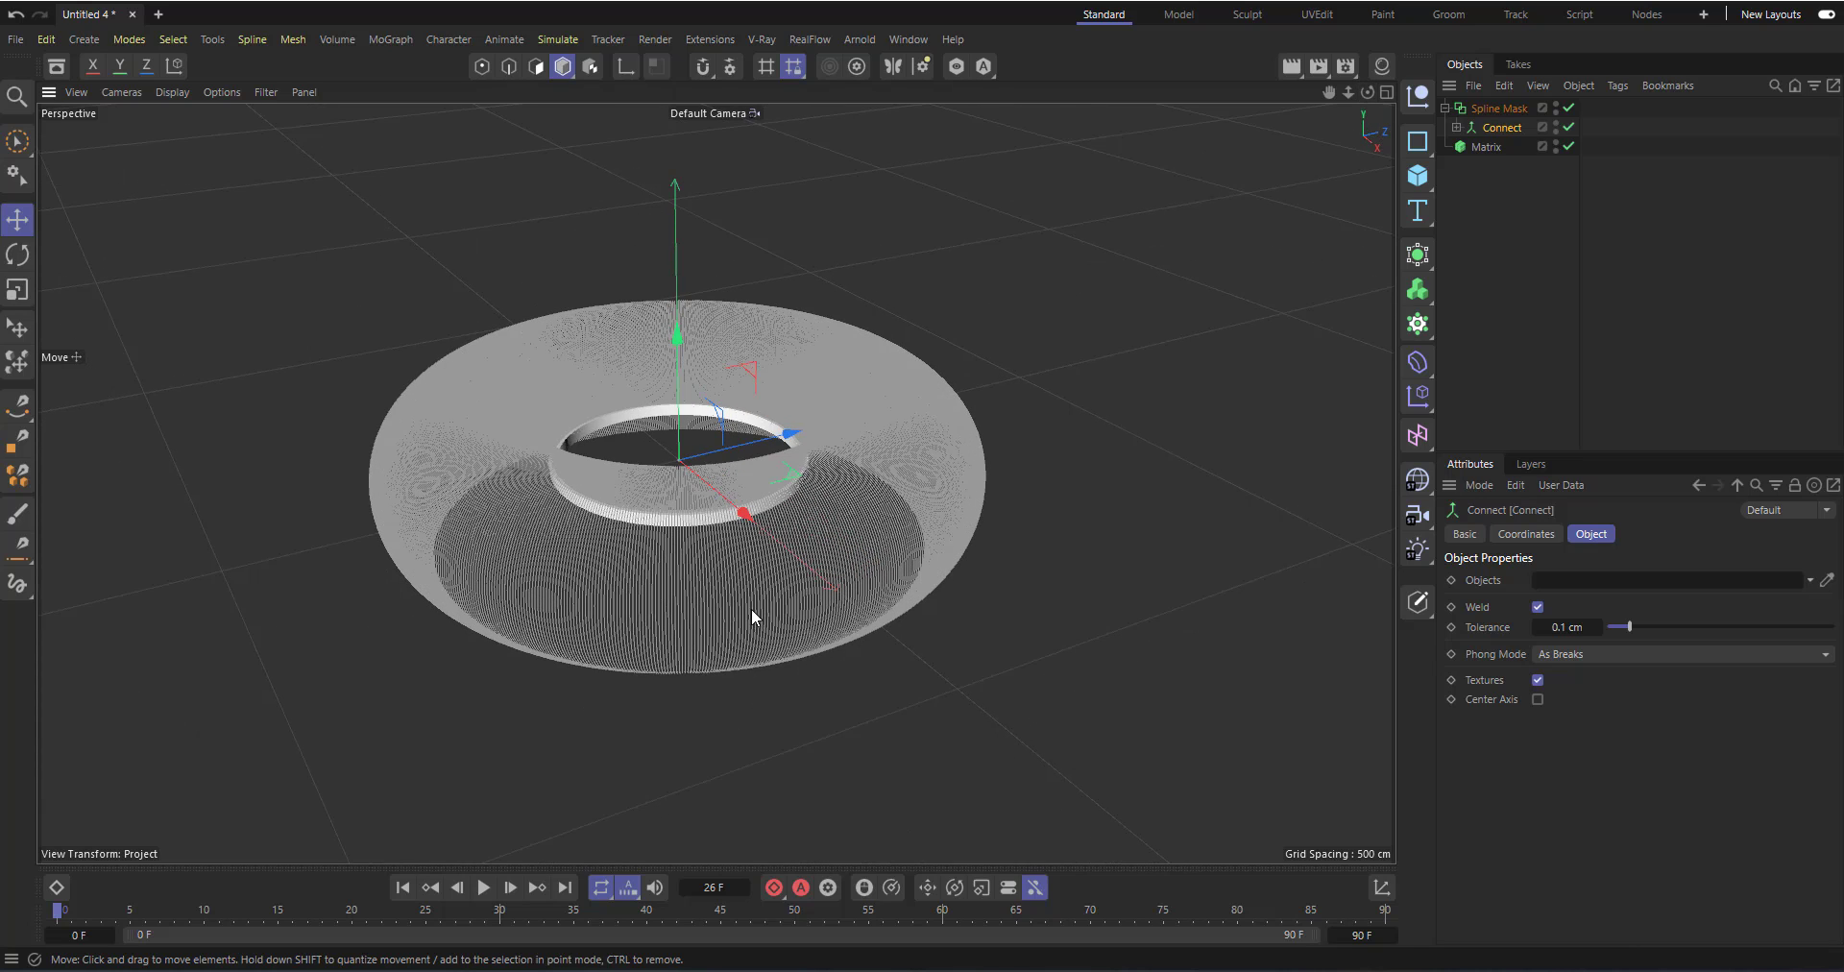
click(1444, 108)
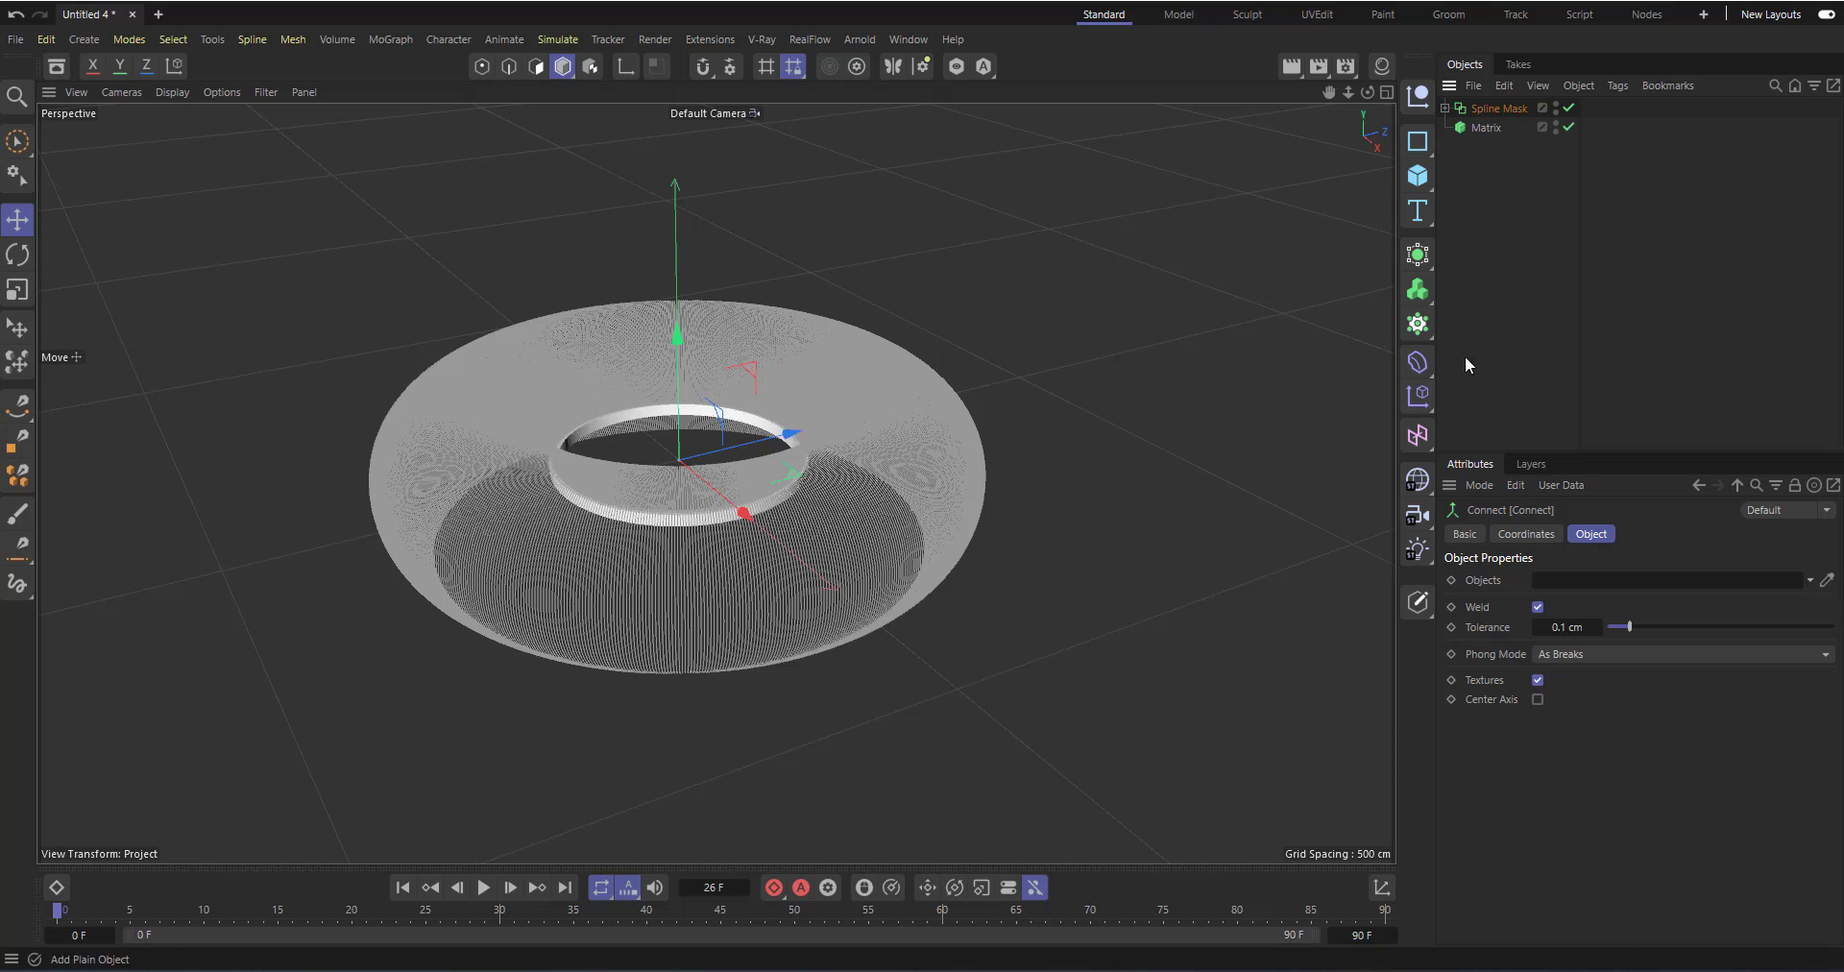
Add a MoSpline object and expand the Spline Mask to reveal Connect.
click(1418, 324)
click(1419, 323)
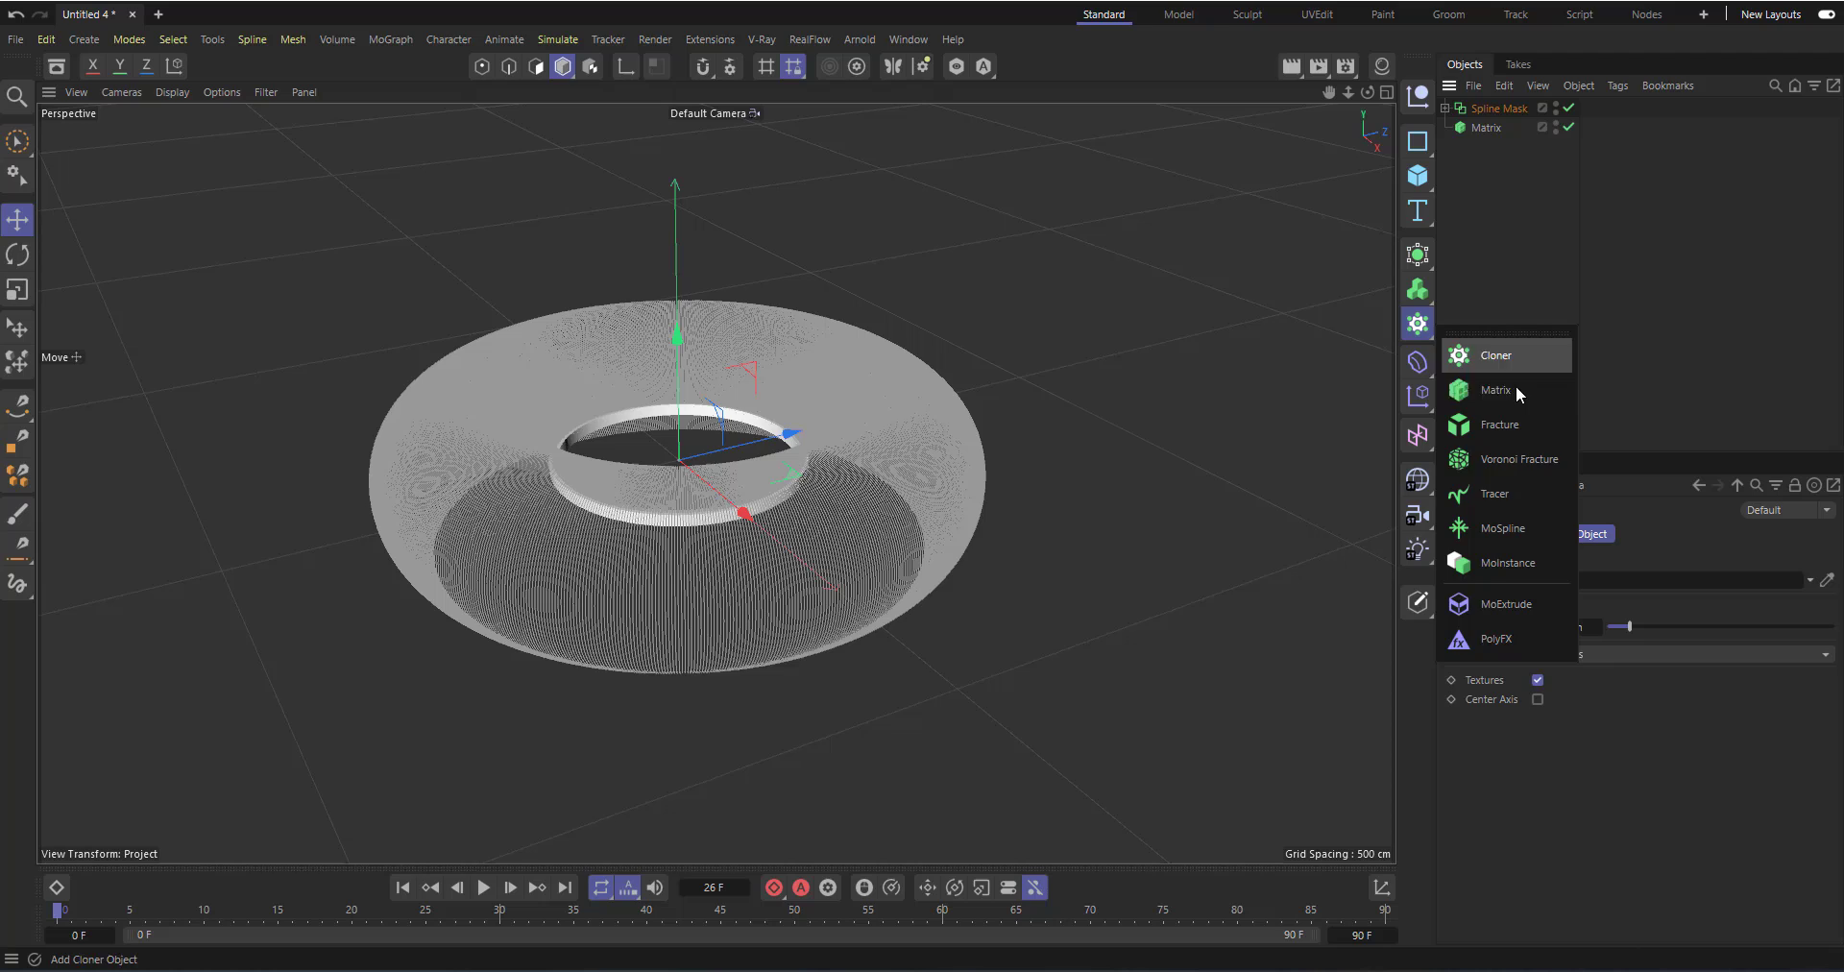
click(1495, 532)
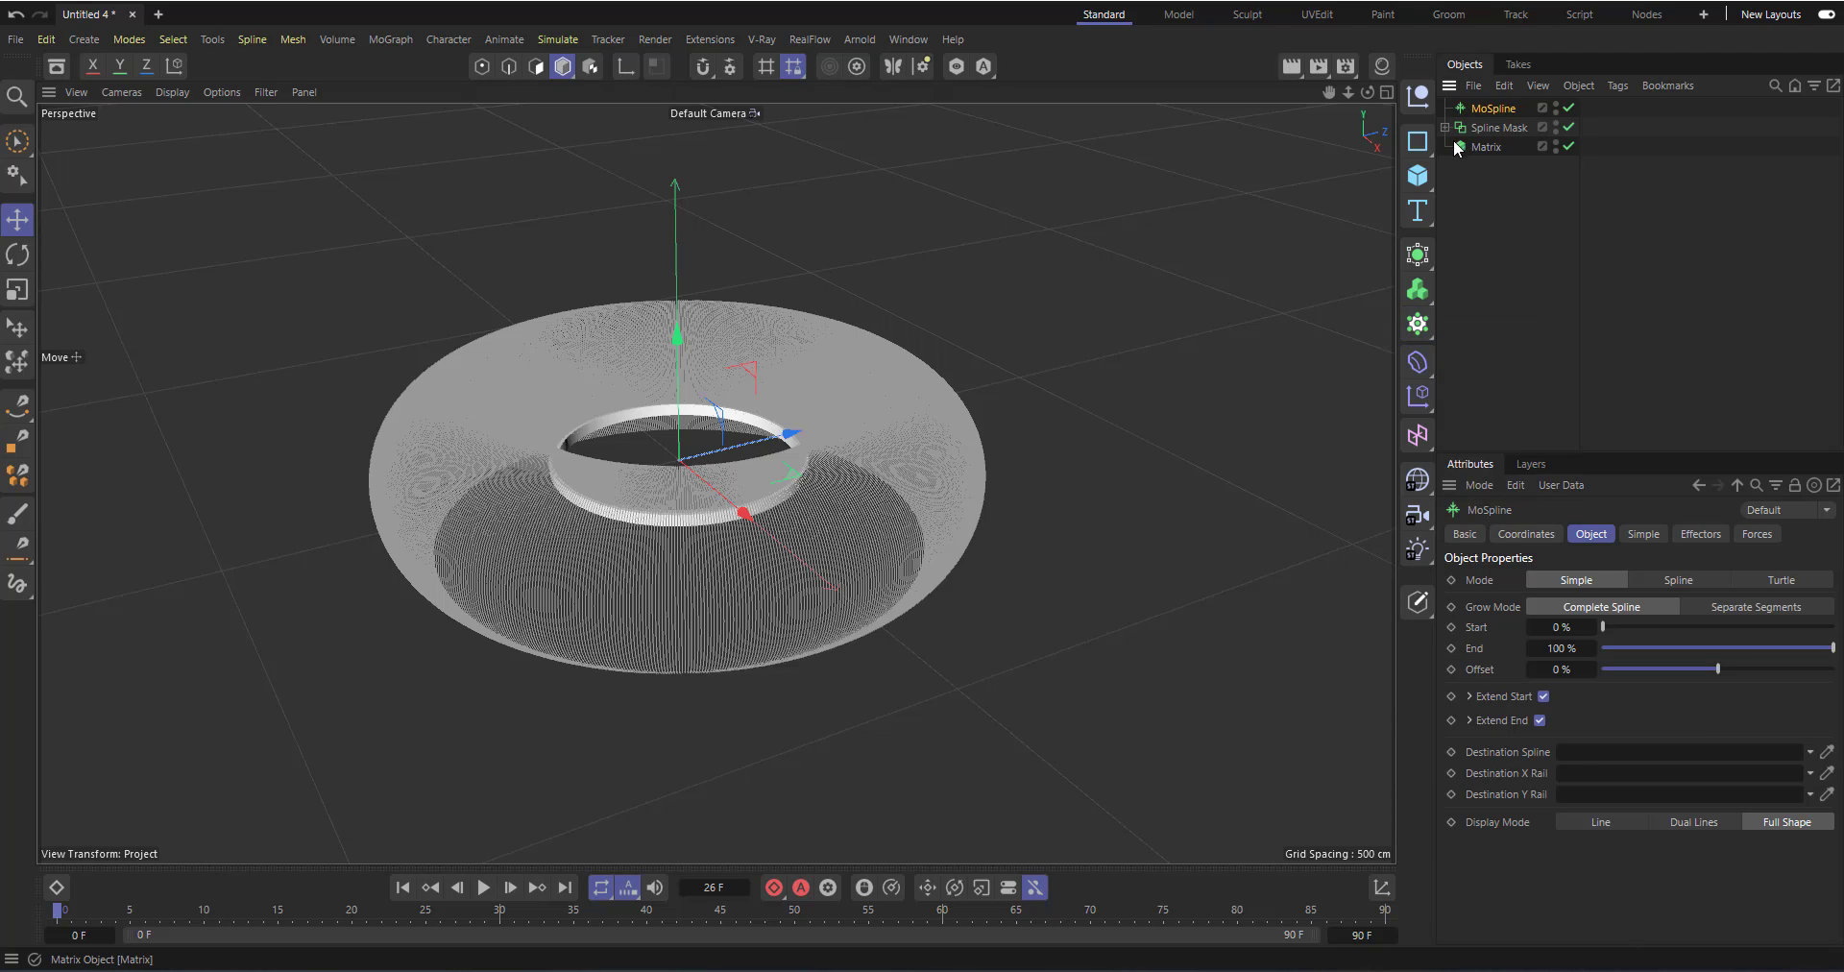
click(1461, 147)
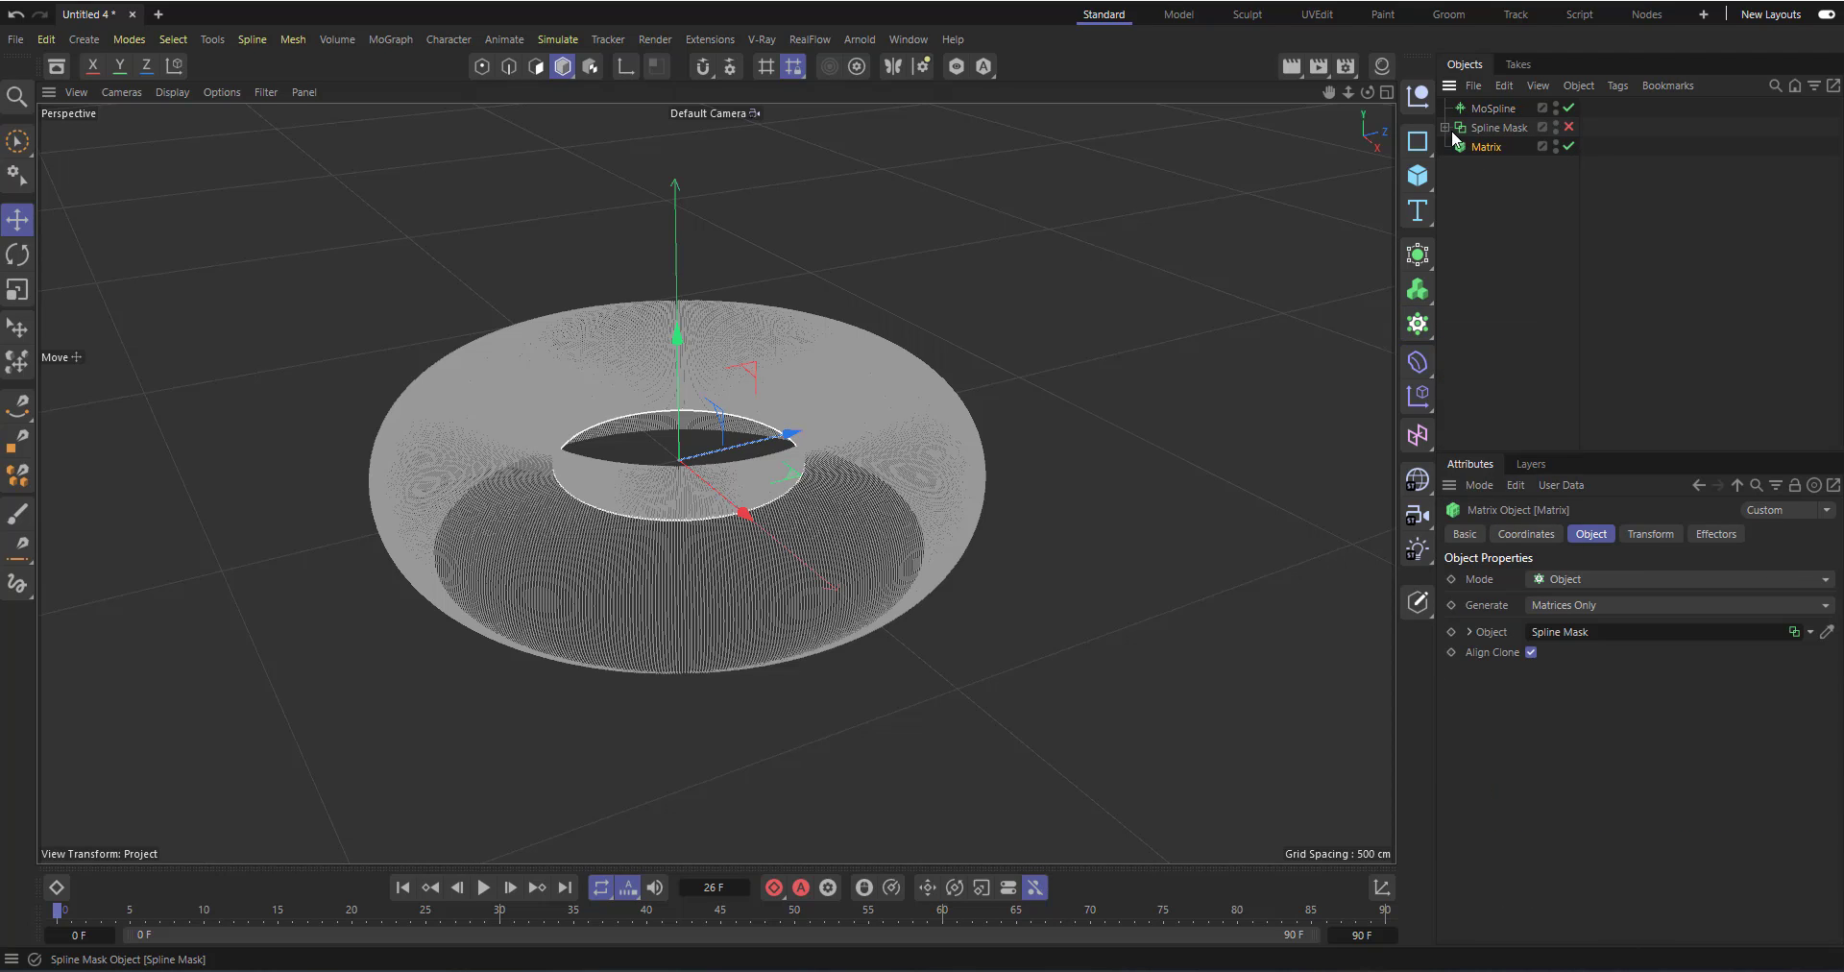
click(1444, 127)
Set the MoSpline to Spline mode with Connect as its source spline.
click(1487, 110)
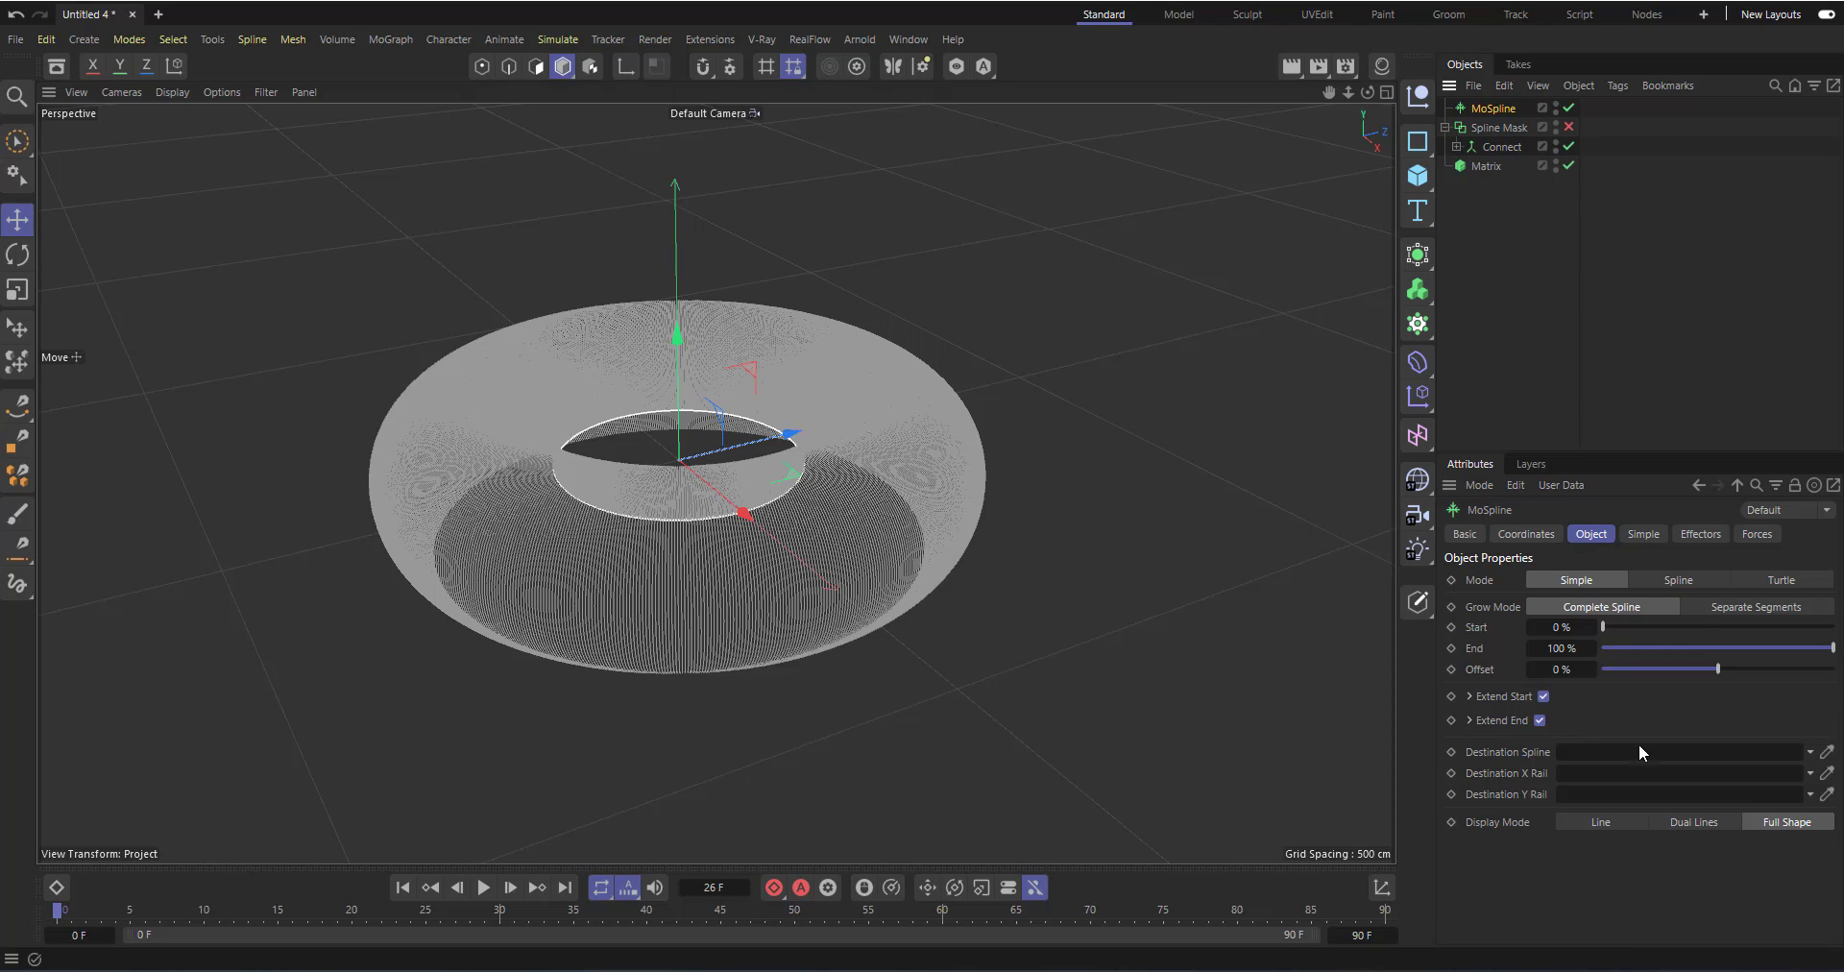
click(1663, 582)
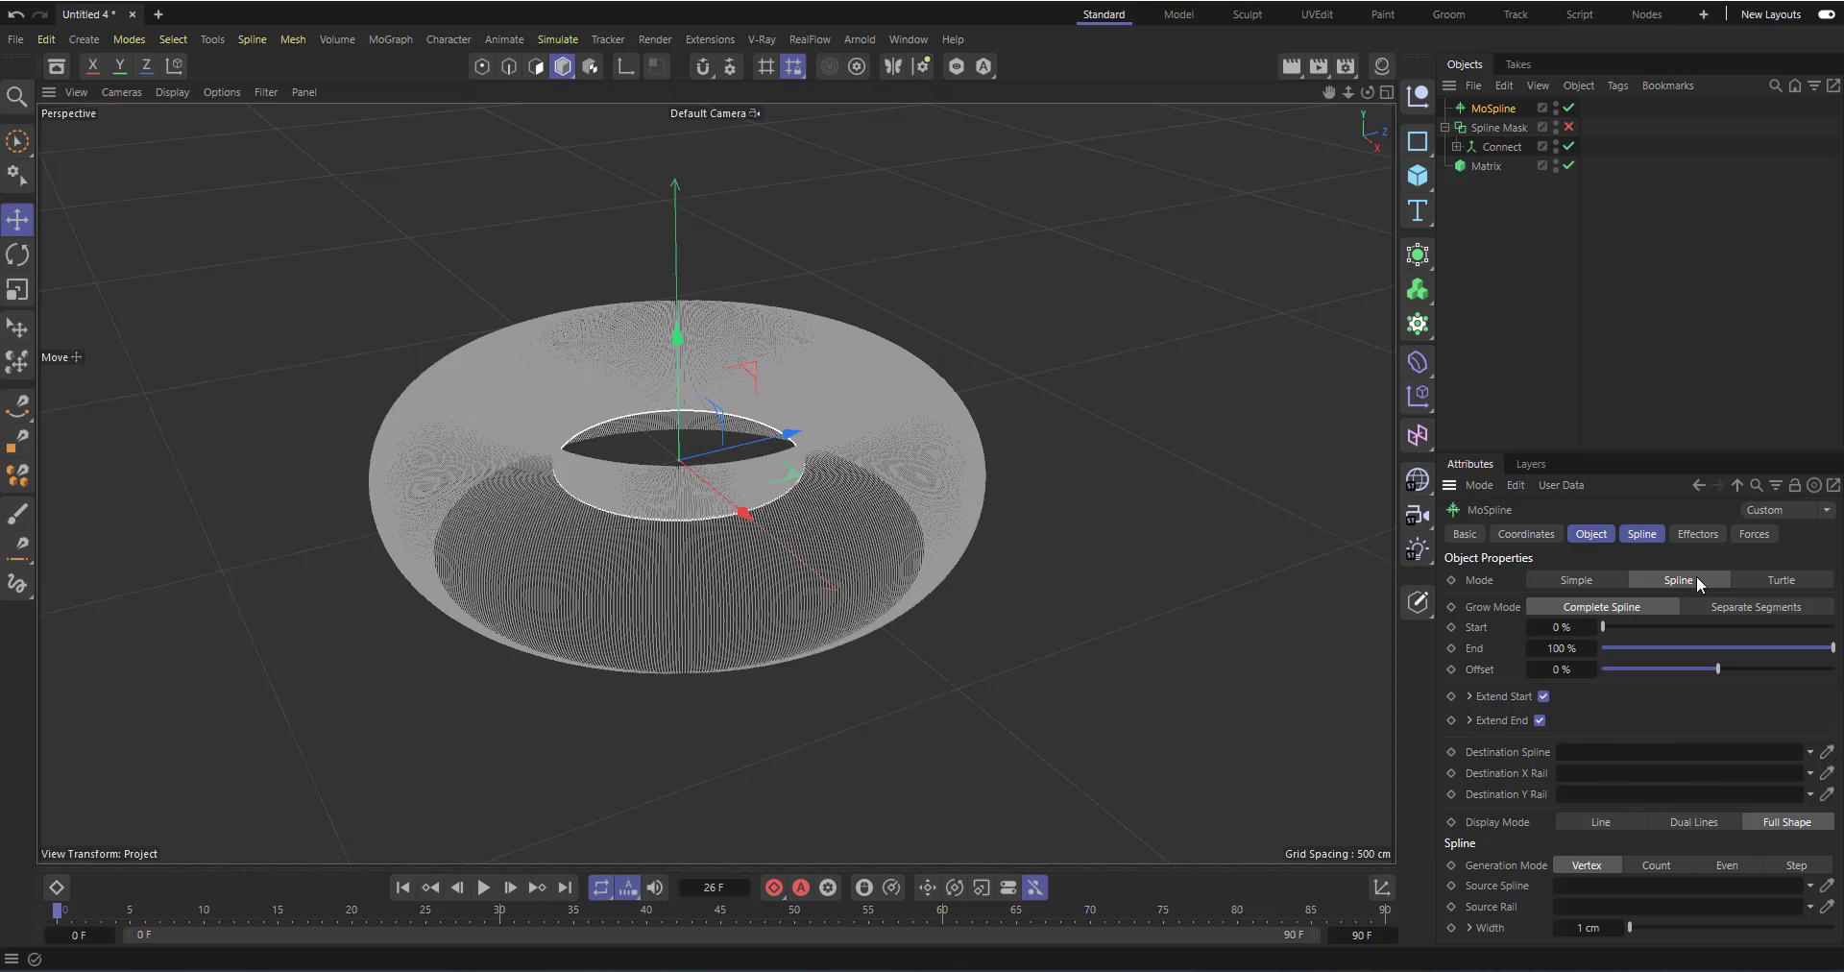
click(1642, 534)
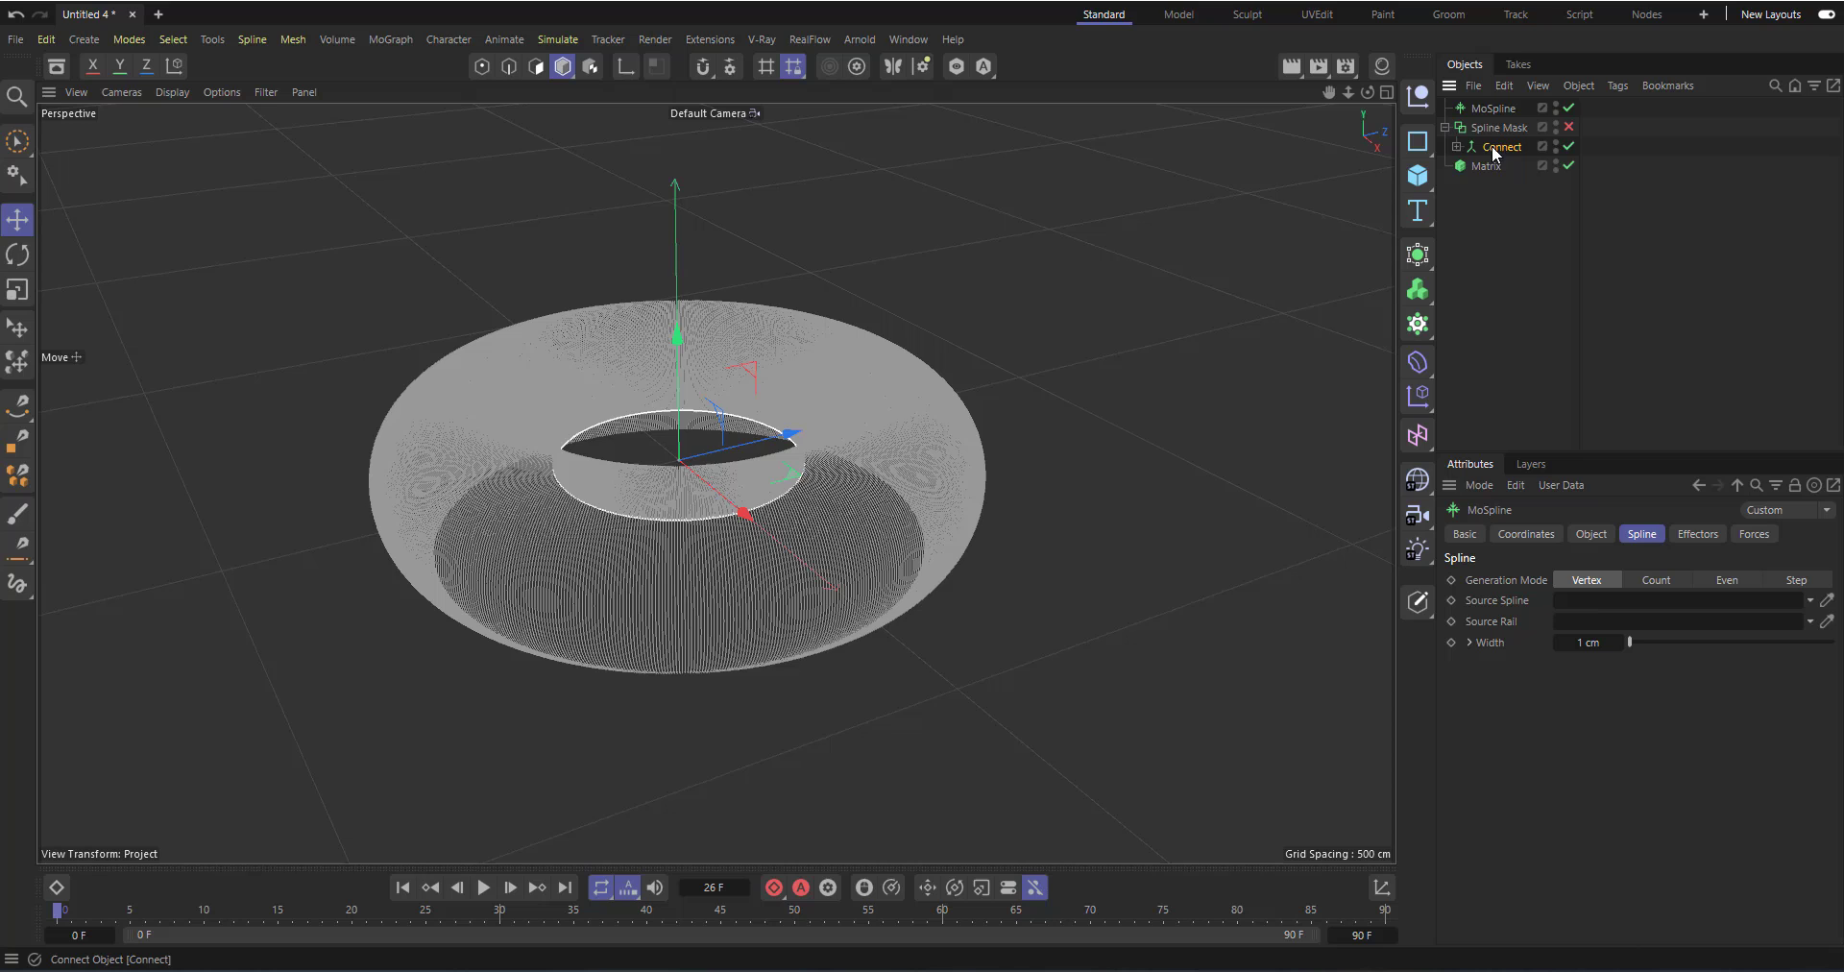
drag(1491, 146, 1638, 610)
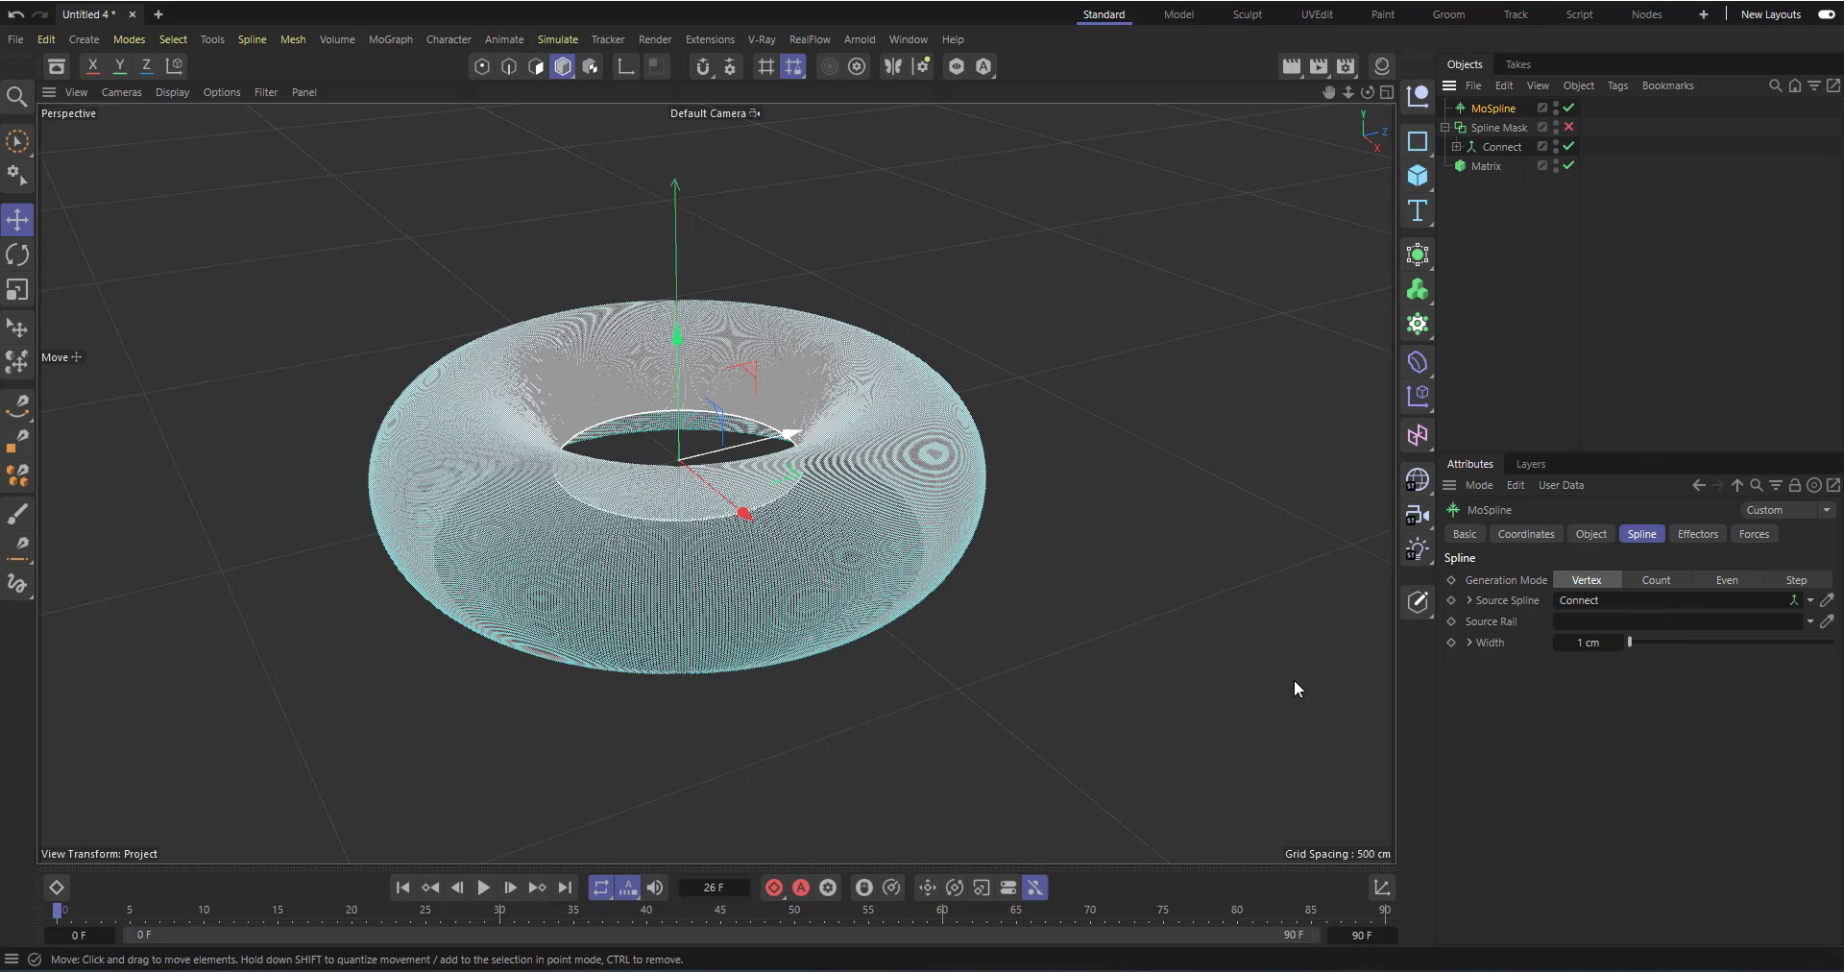
drag(1370, 99, 1374, 144)
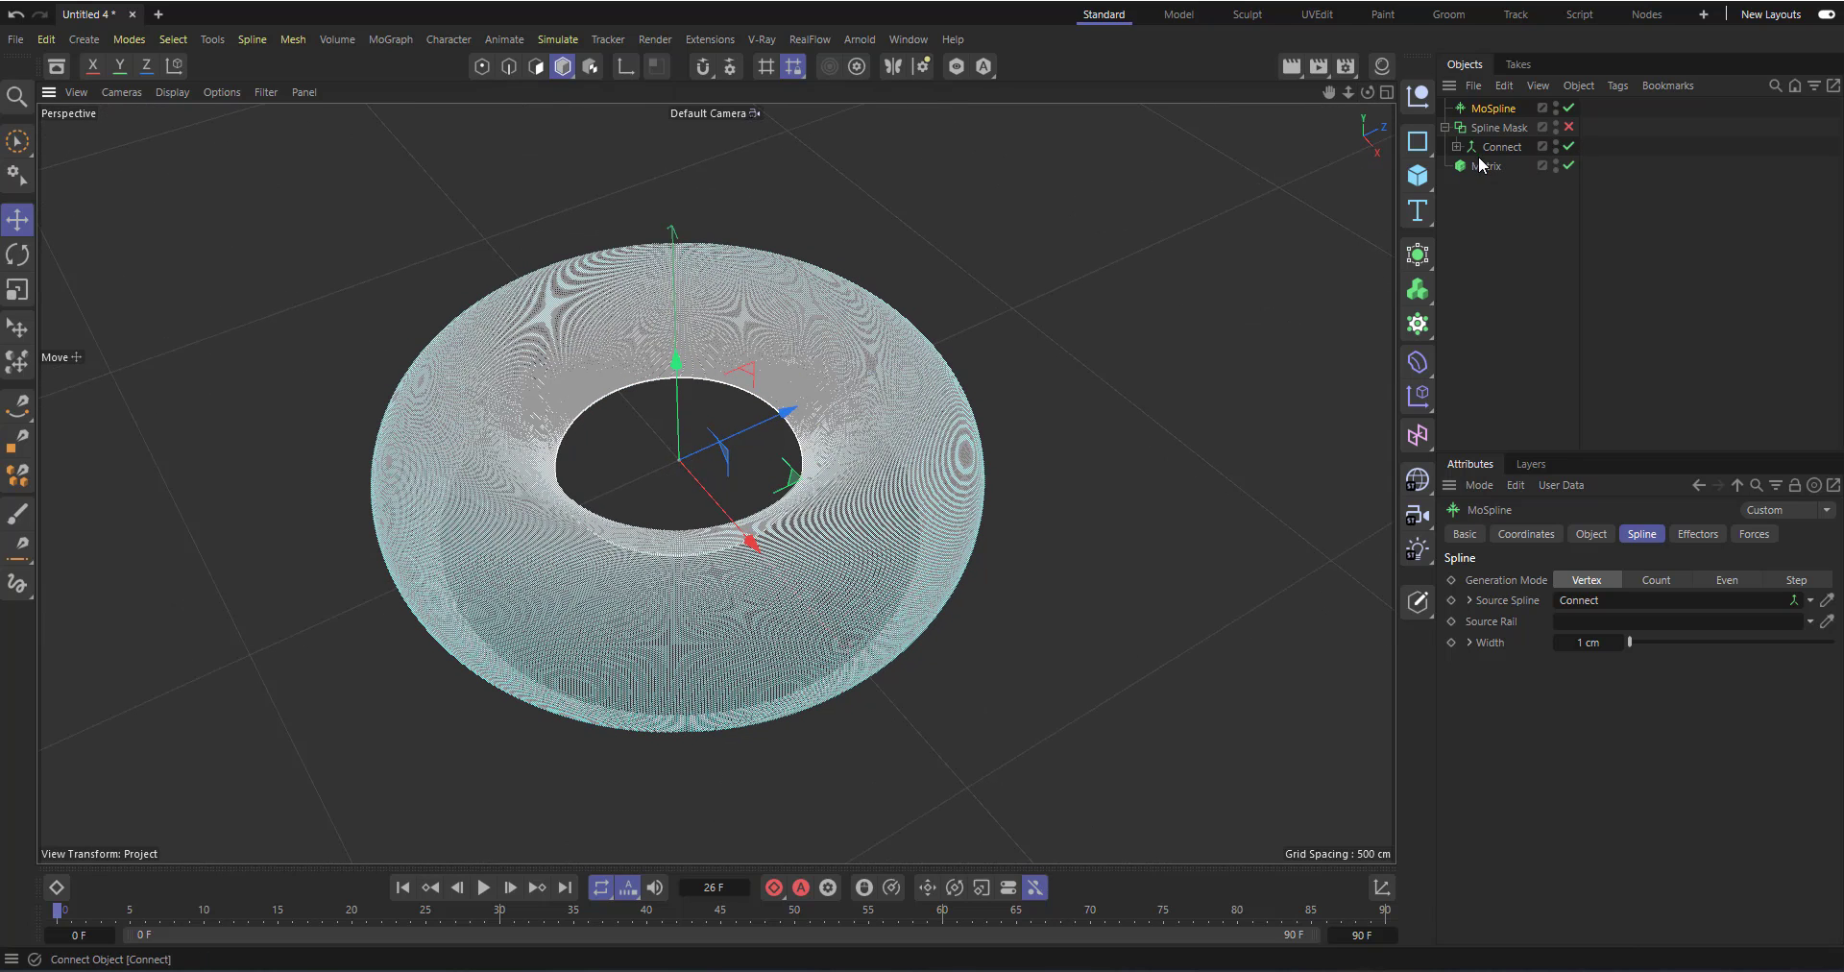
Move Connect out of the Spline Mask, source the Matrix from the MoSpline, and preview playback.
drag(1494, 274, 1485, 183)
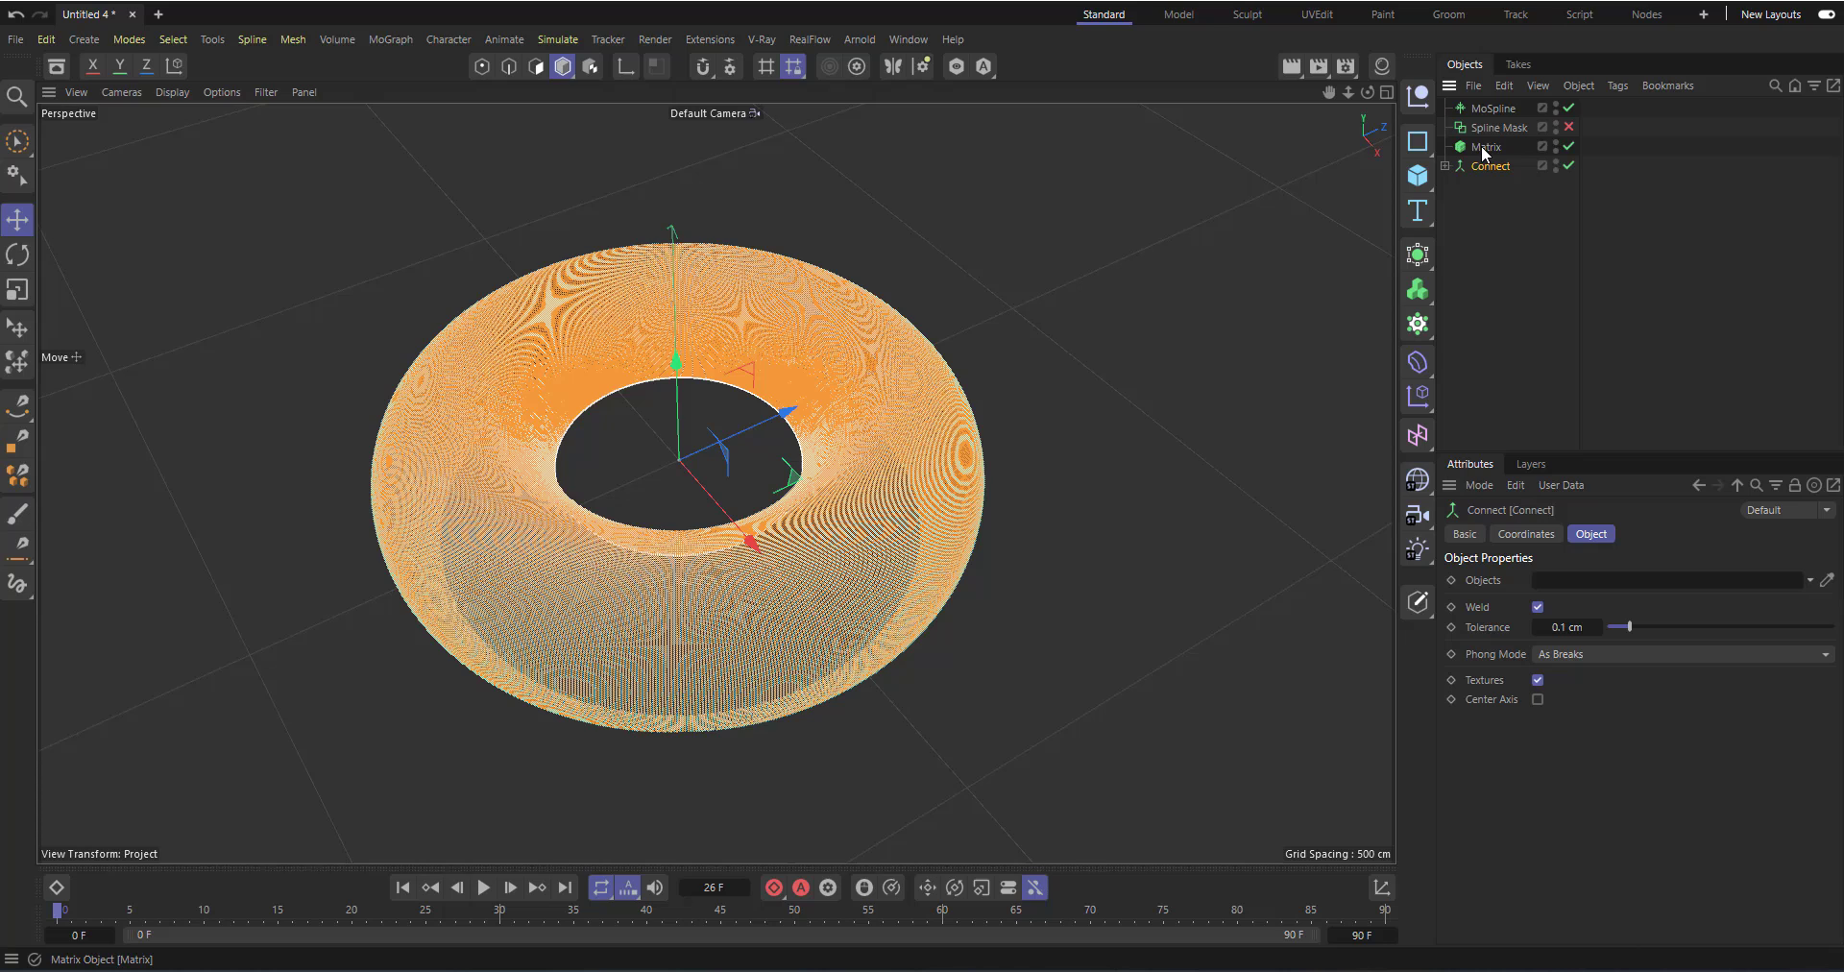
click(1486, 148)
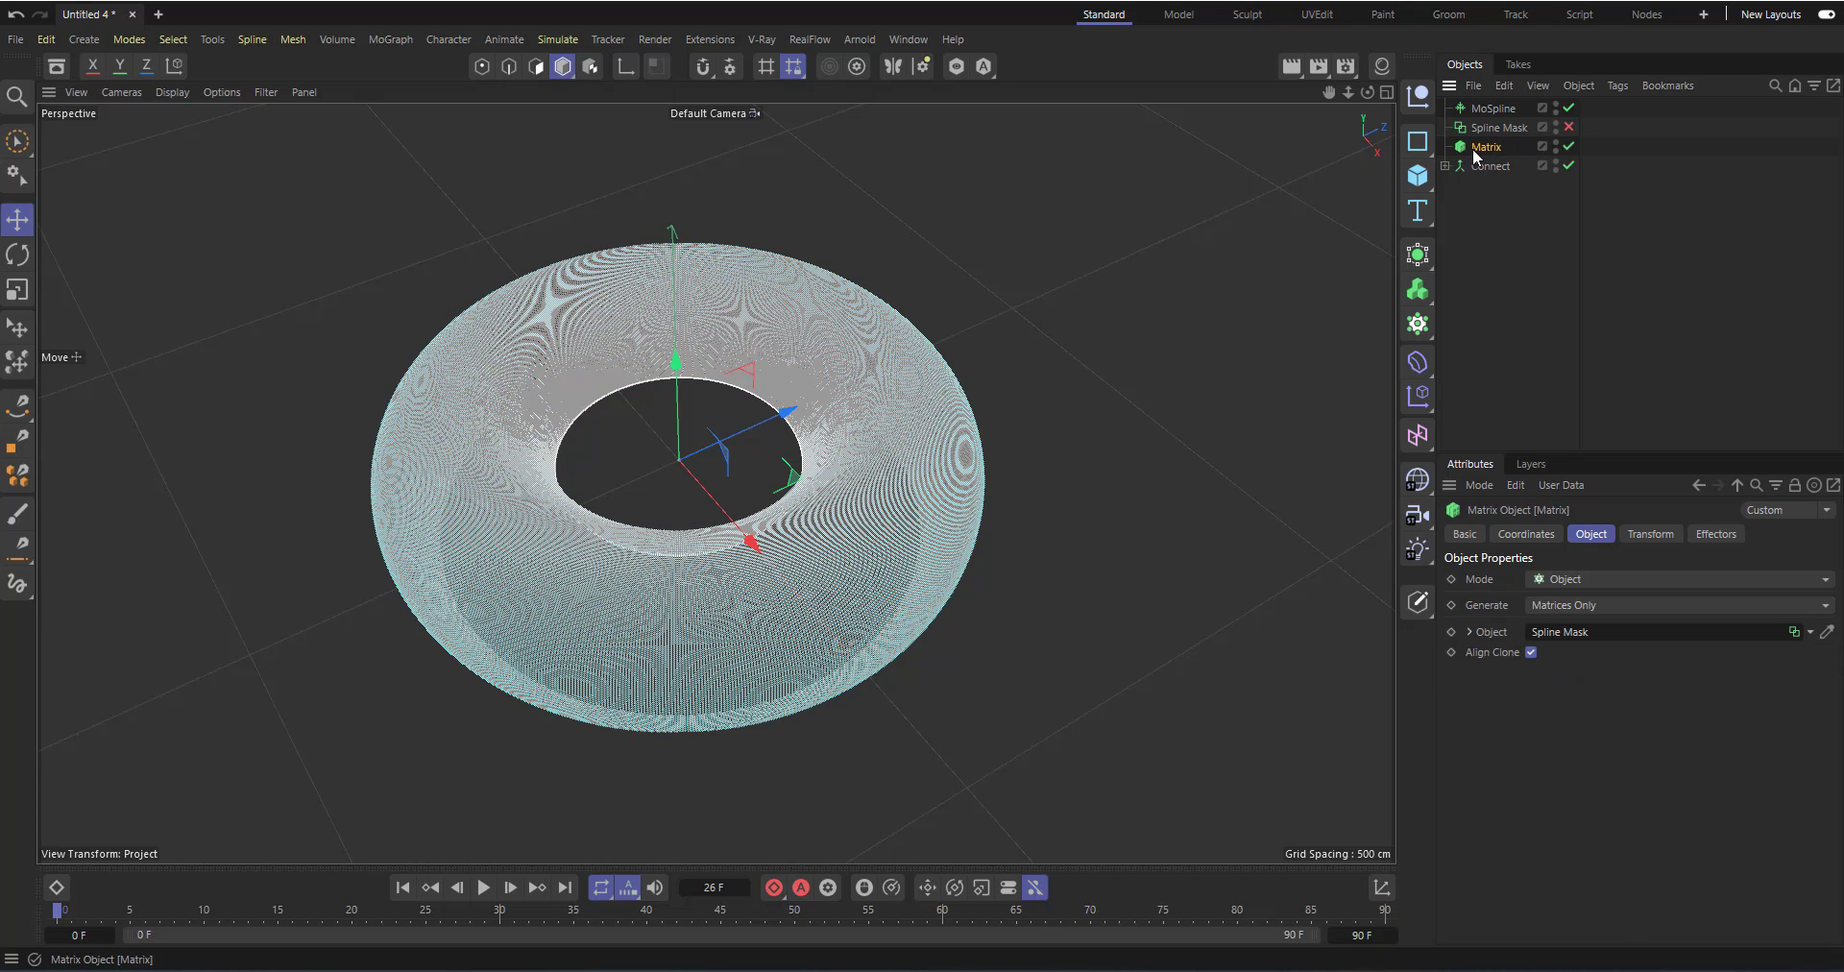
drag(1487, 110, 1575, 634)
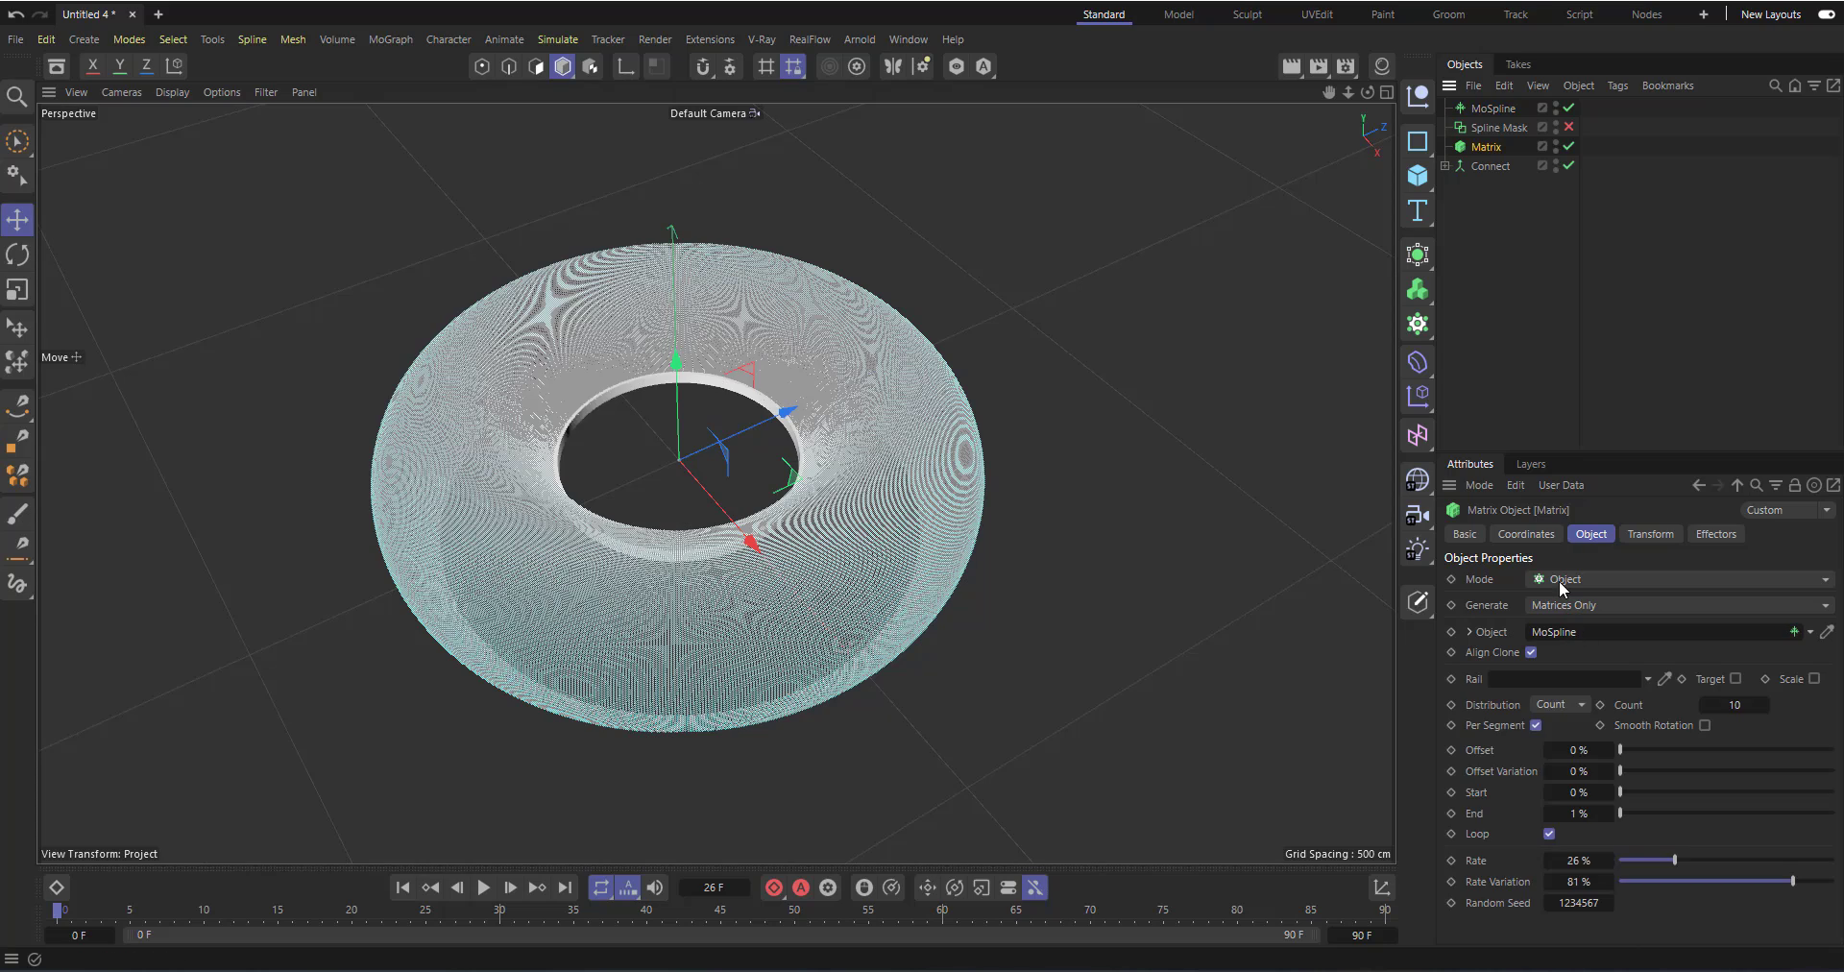
click(483, 888)
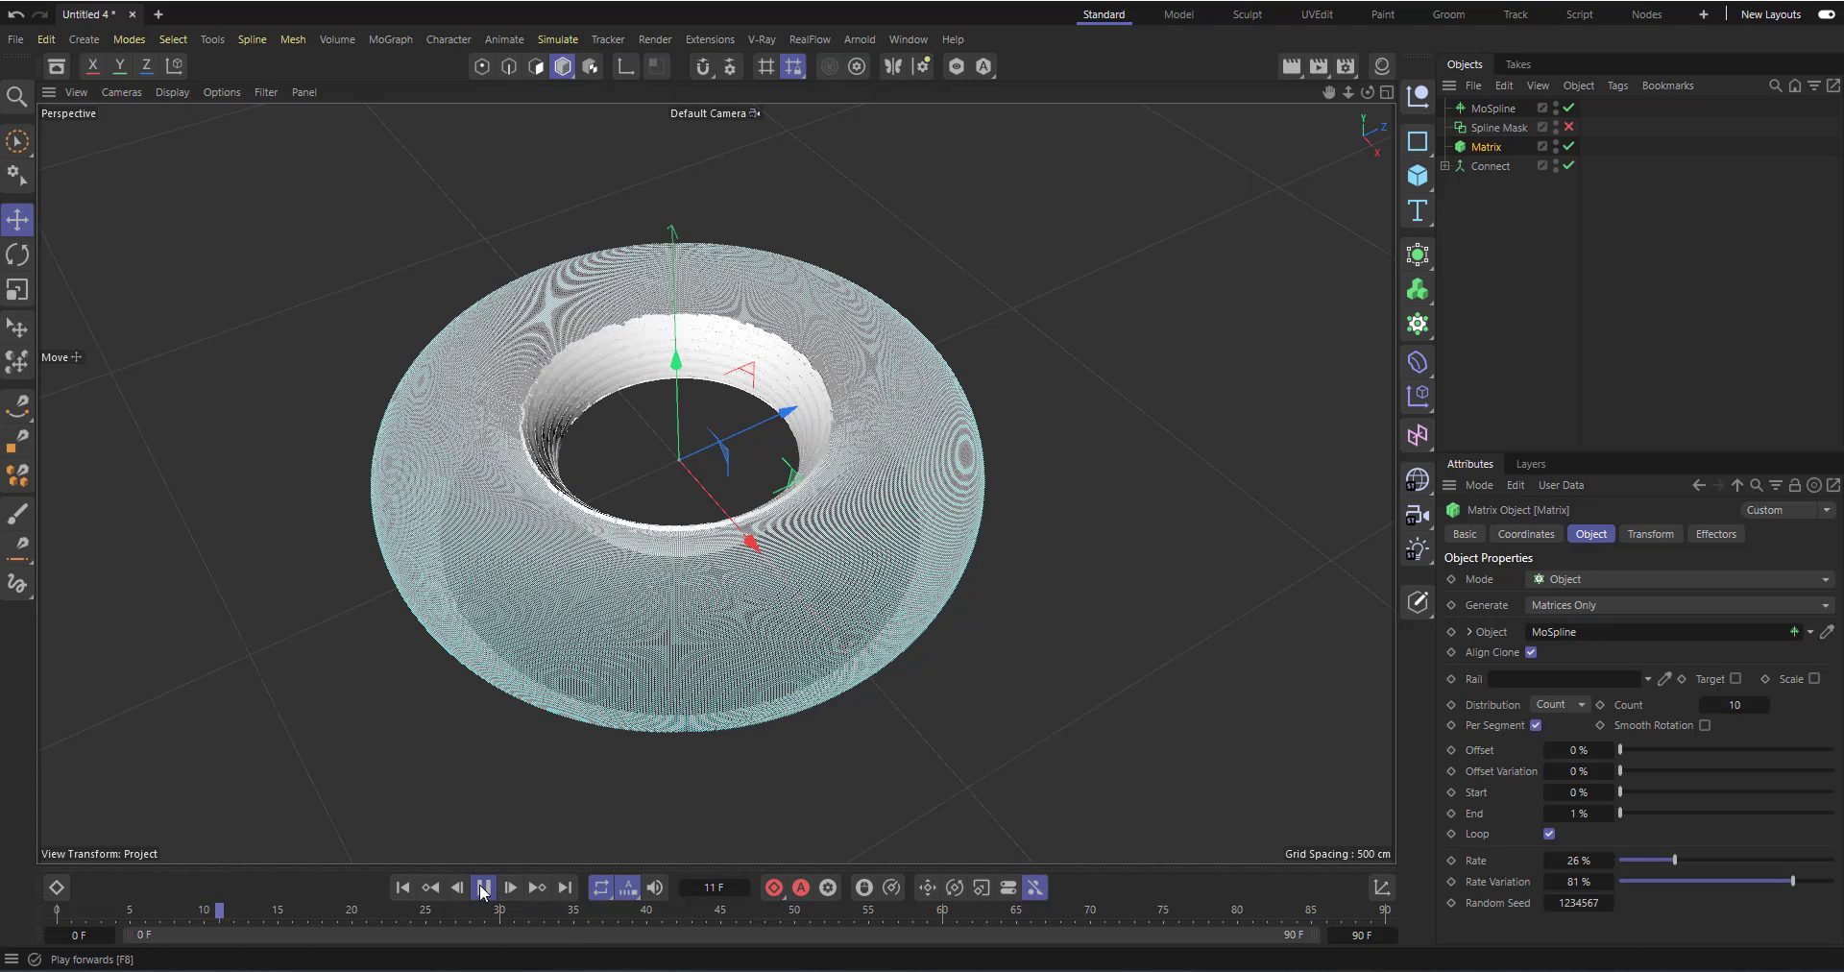
click(483, 888)
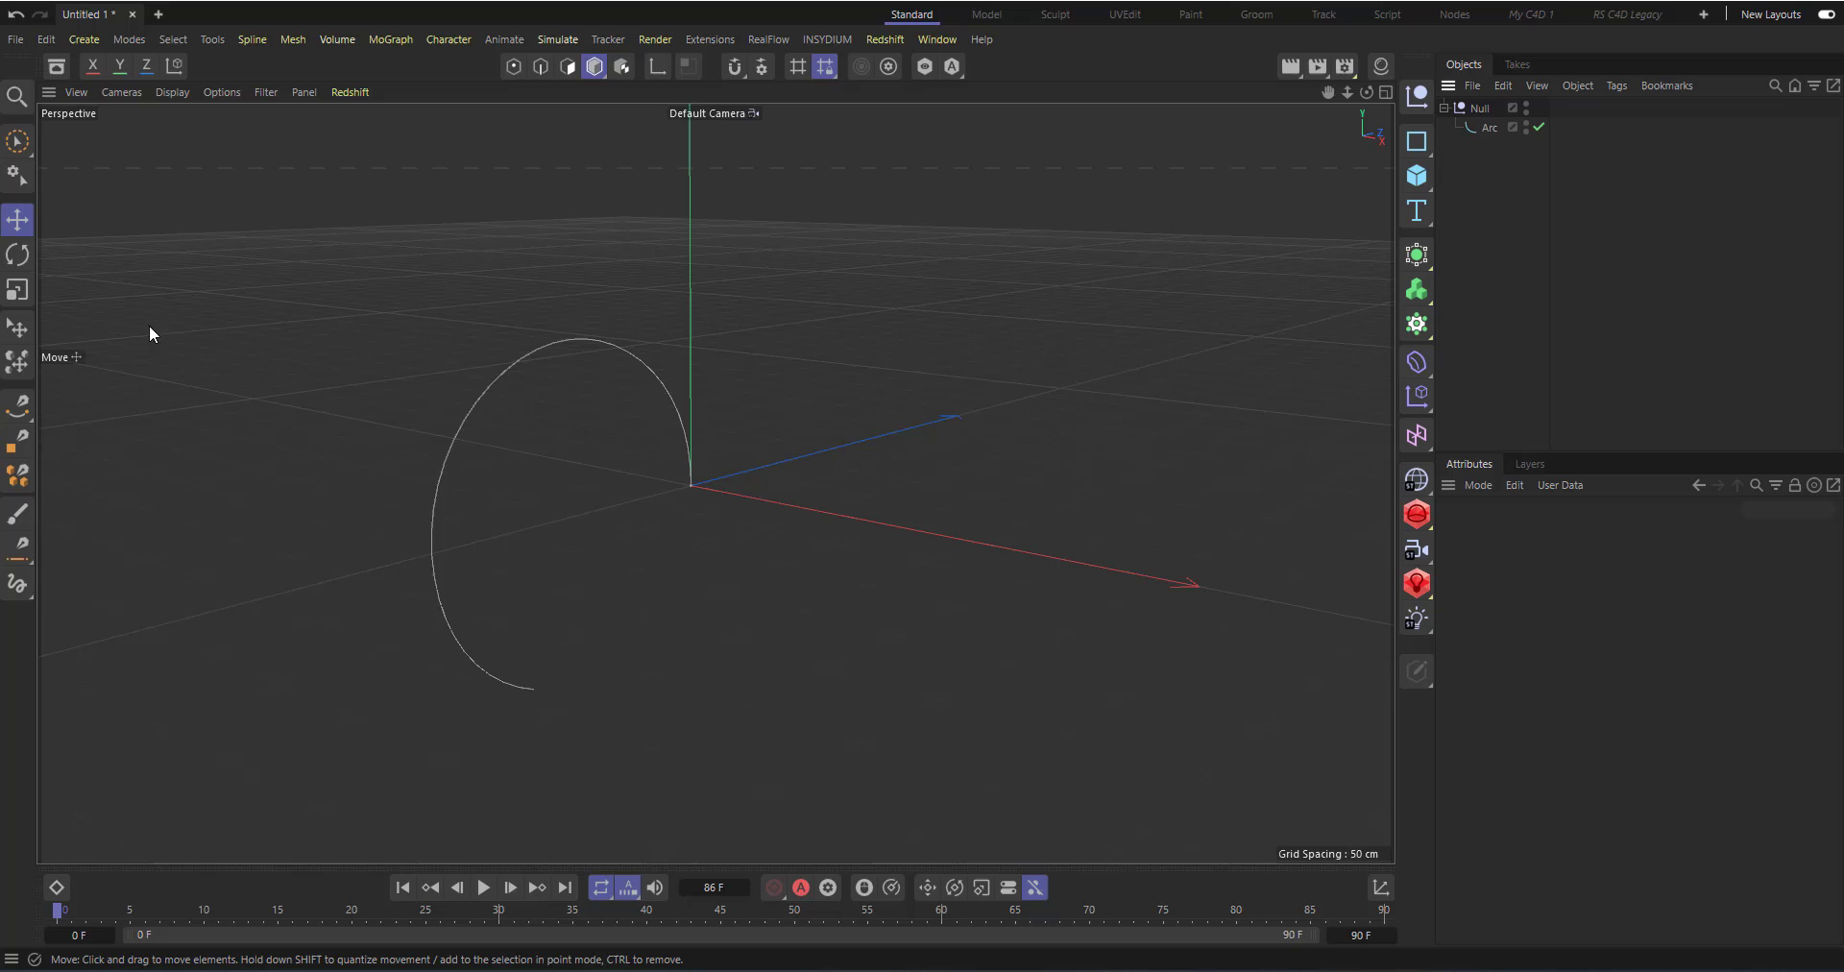
In Untitled 1, add a Cloner and nest the Null with its arc under it.
click(1416, 323)
click(1479, 357)
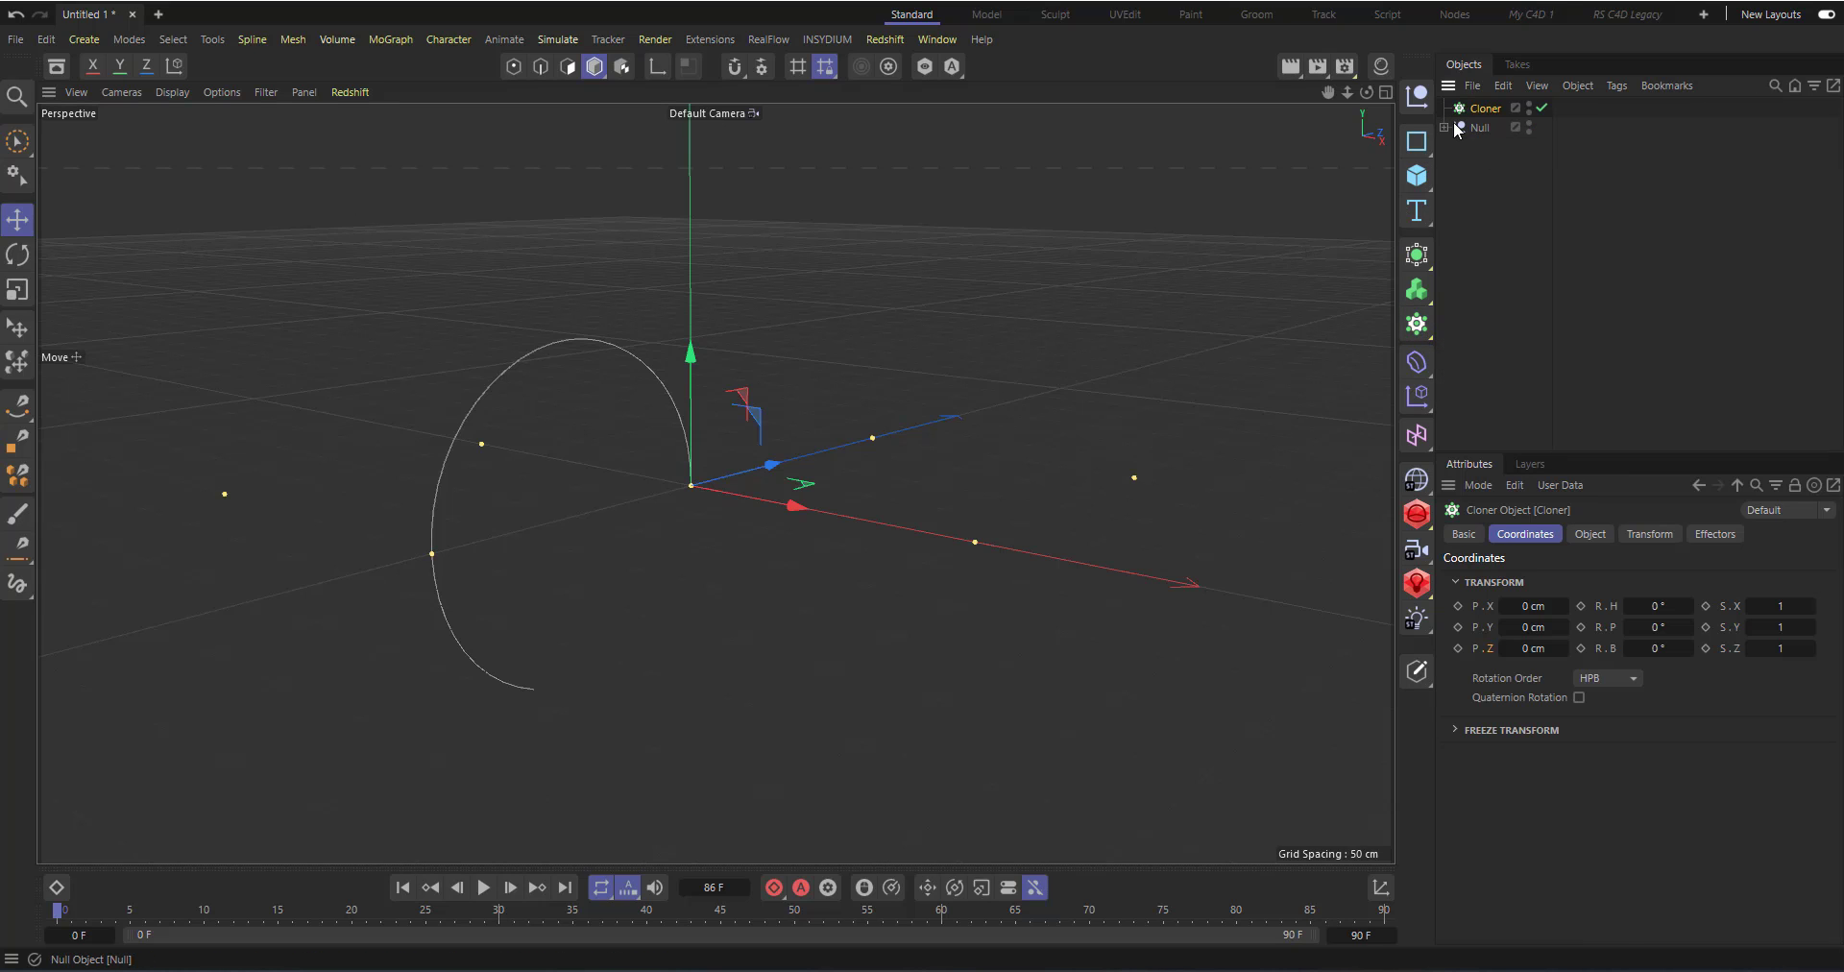
drag(1469, 127, 1490, 116)
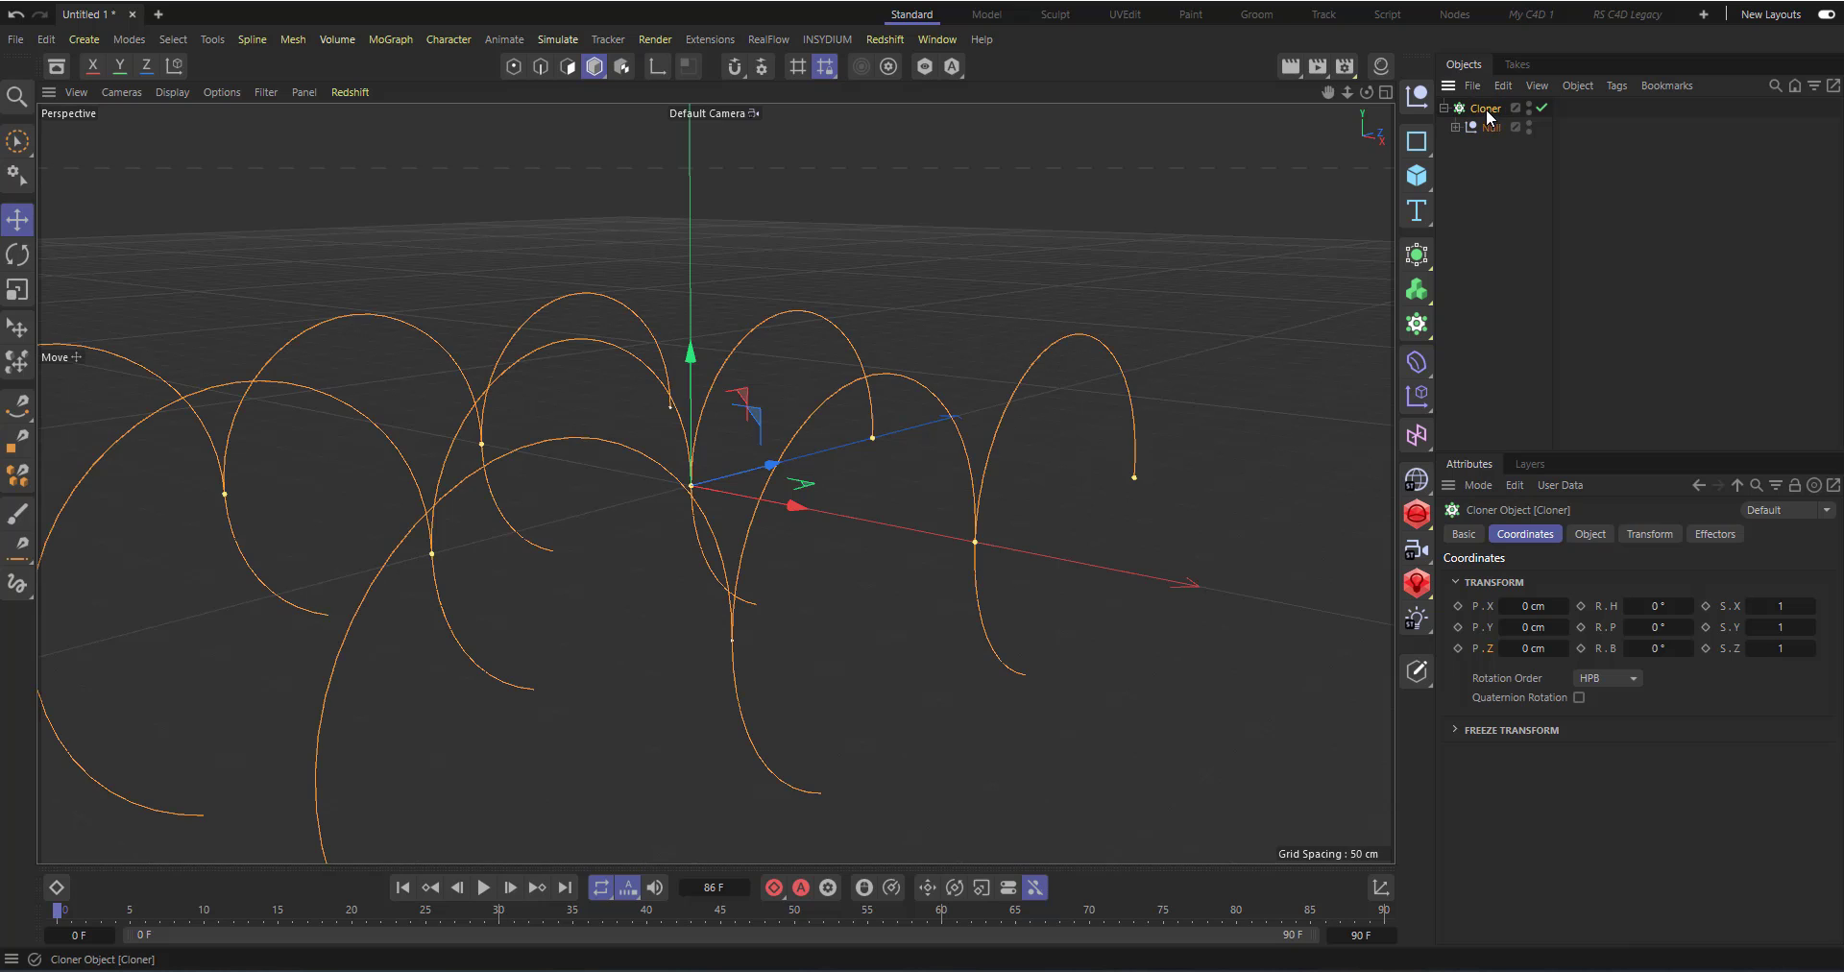
Set the Cloner to Radial mode on XZ with 131 clones at a -152 cm radius.
click(1591, 534)
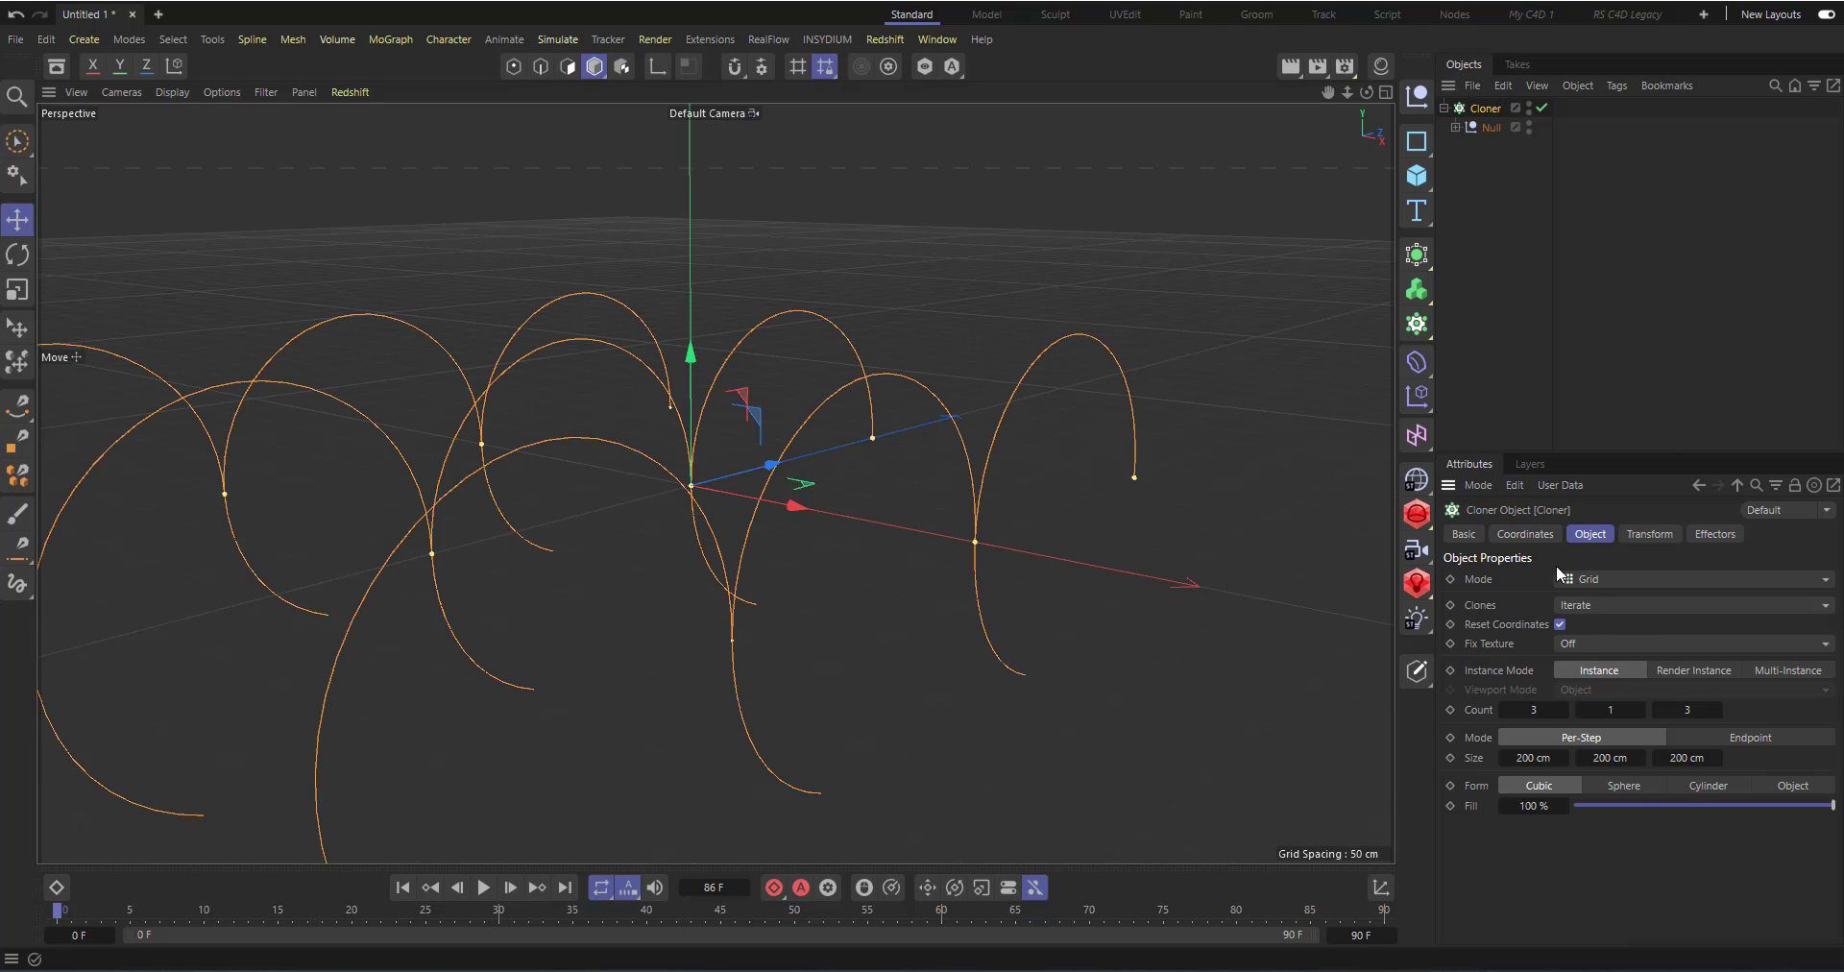
click(1594, 580)
click(1600, 642)
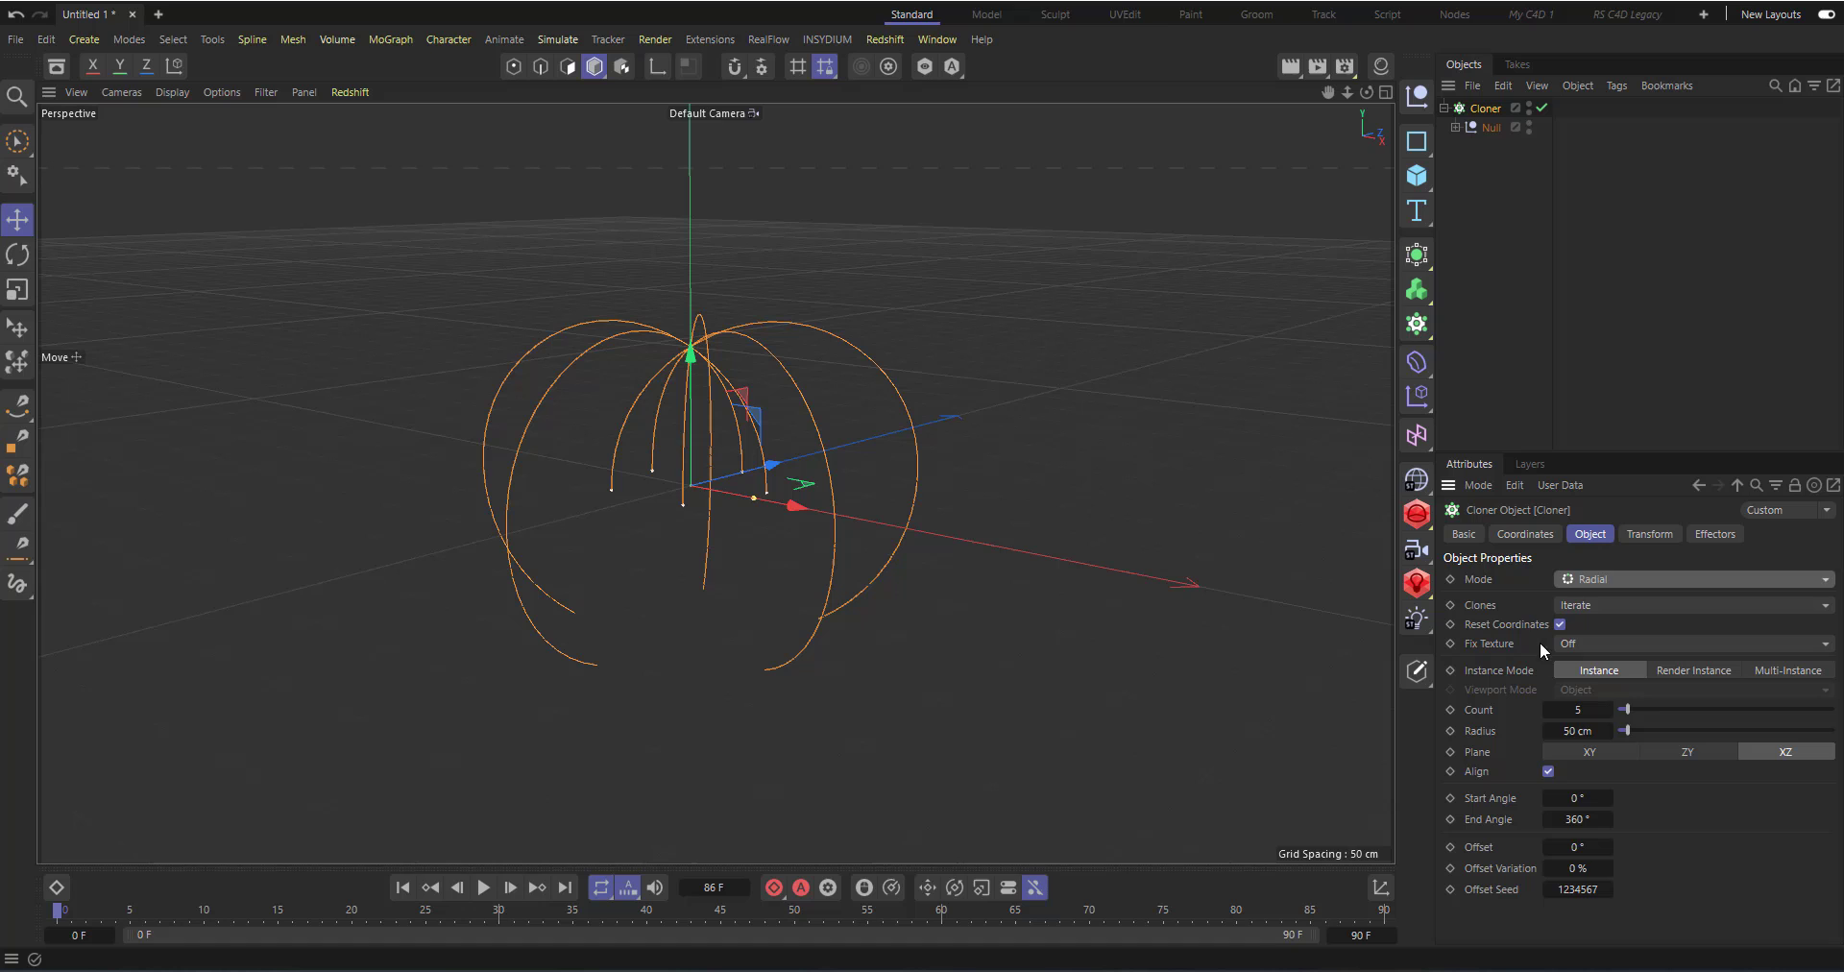
drag(1628, 727, 1809, 727)
drag(1580, 710, 1614, 709)
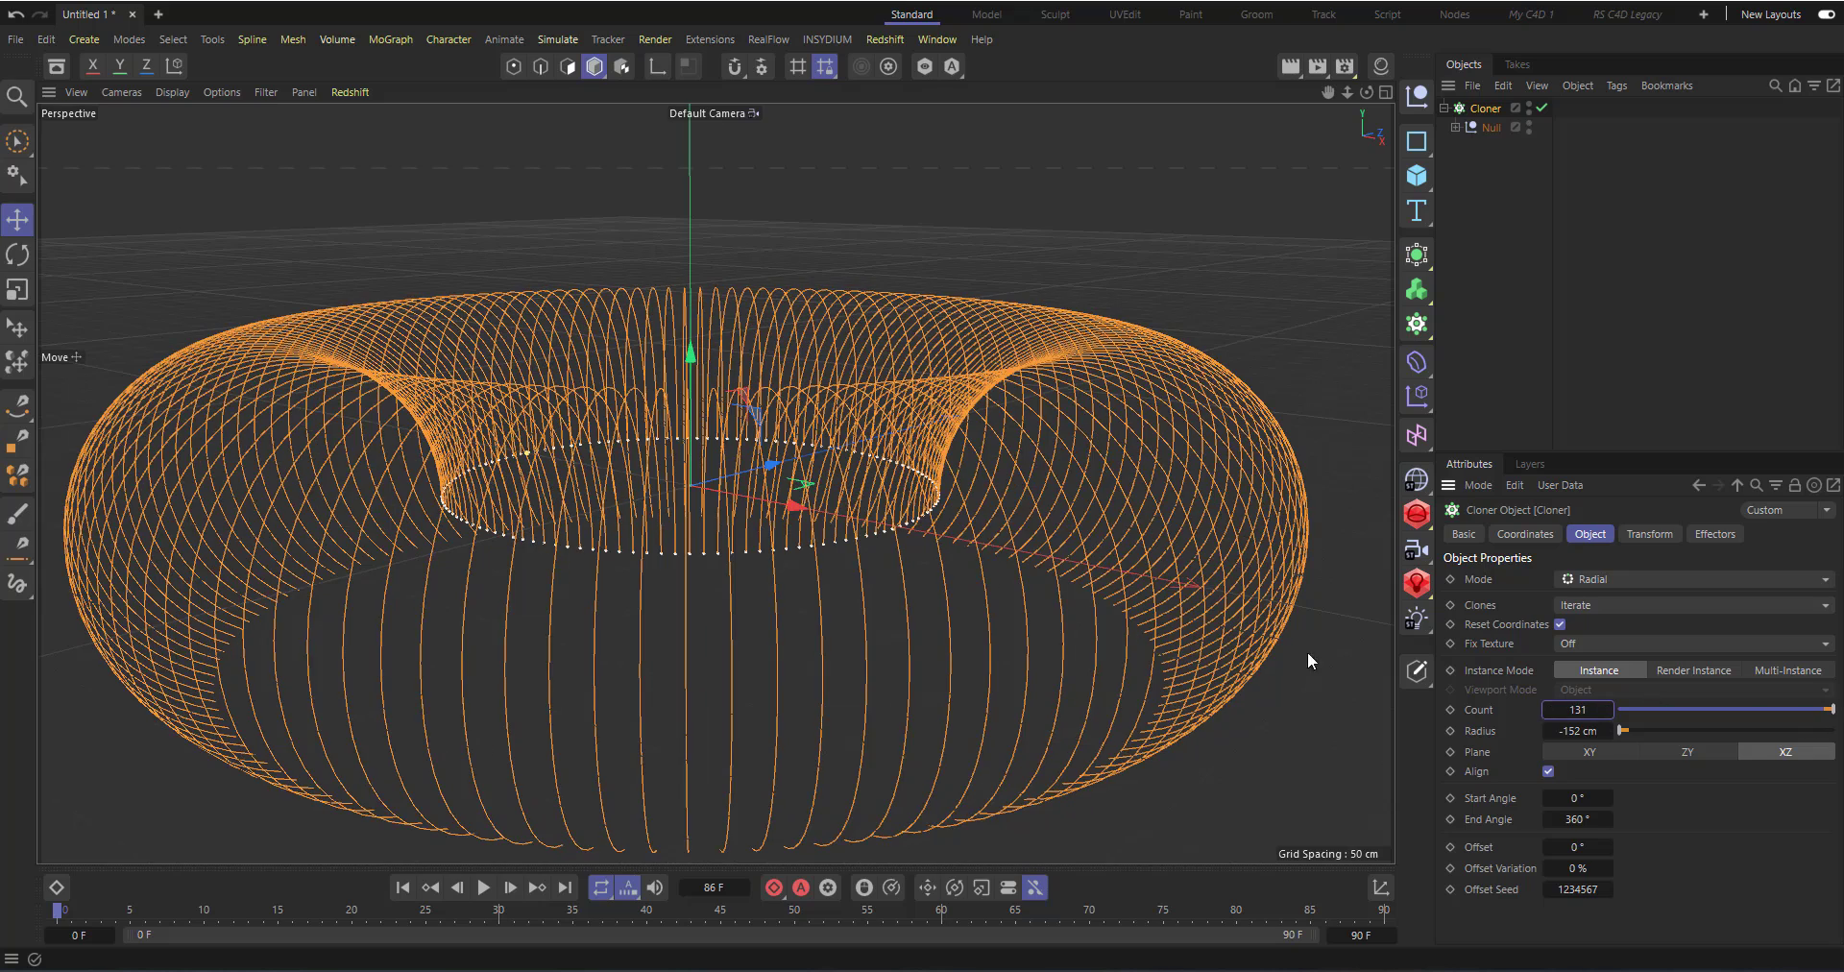
scroll(1189, 104, down, 6)
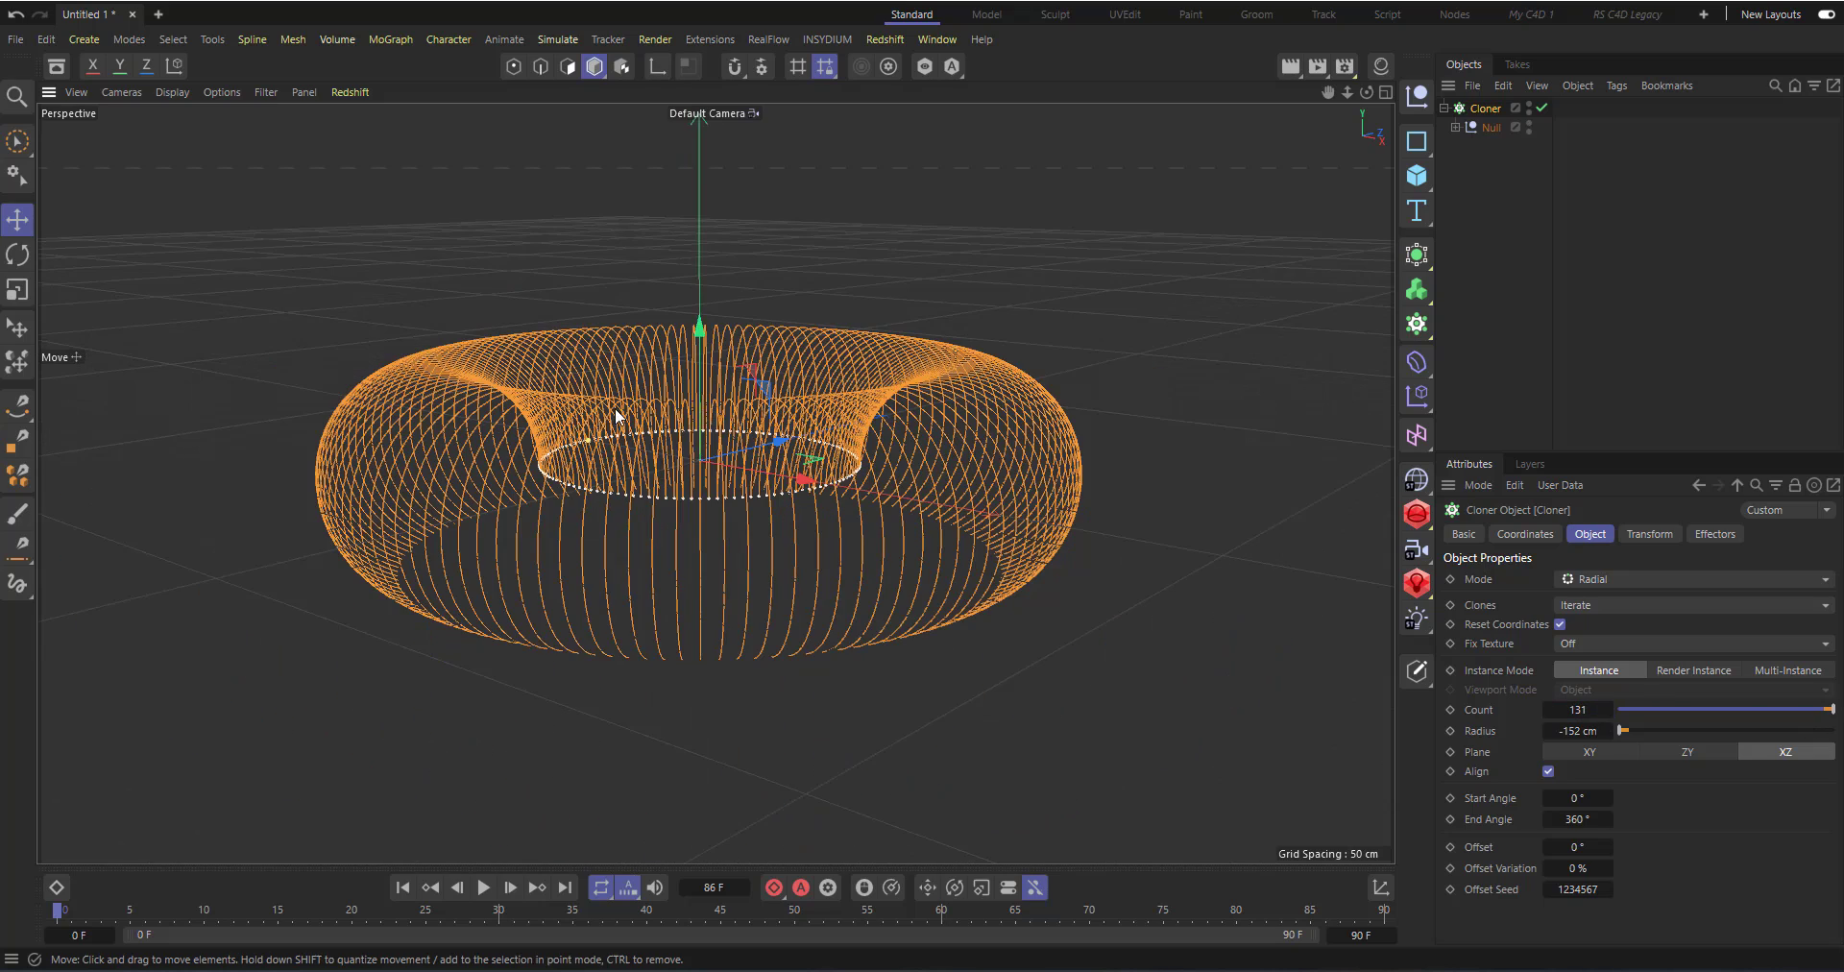
Add a MoGraph Matrix in Object mode, sourced from the Cloner.
click(1417, 323)
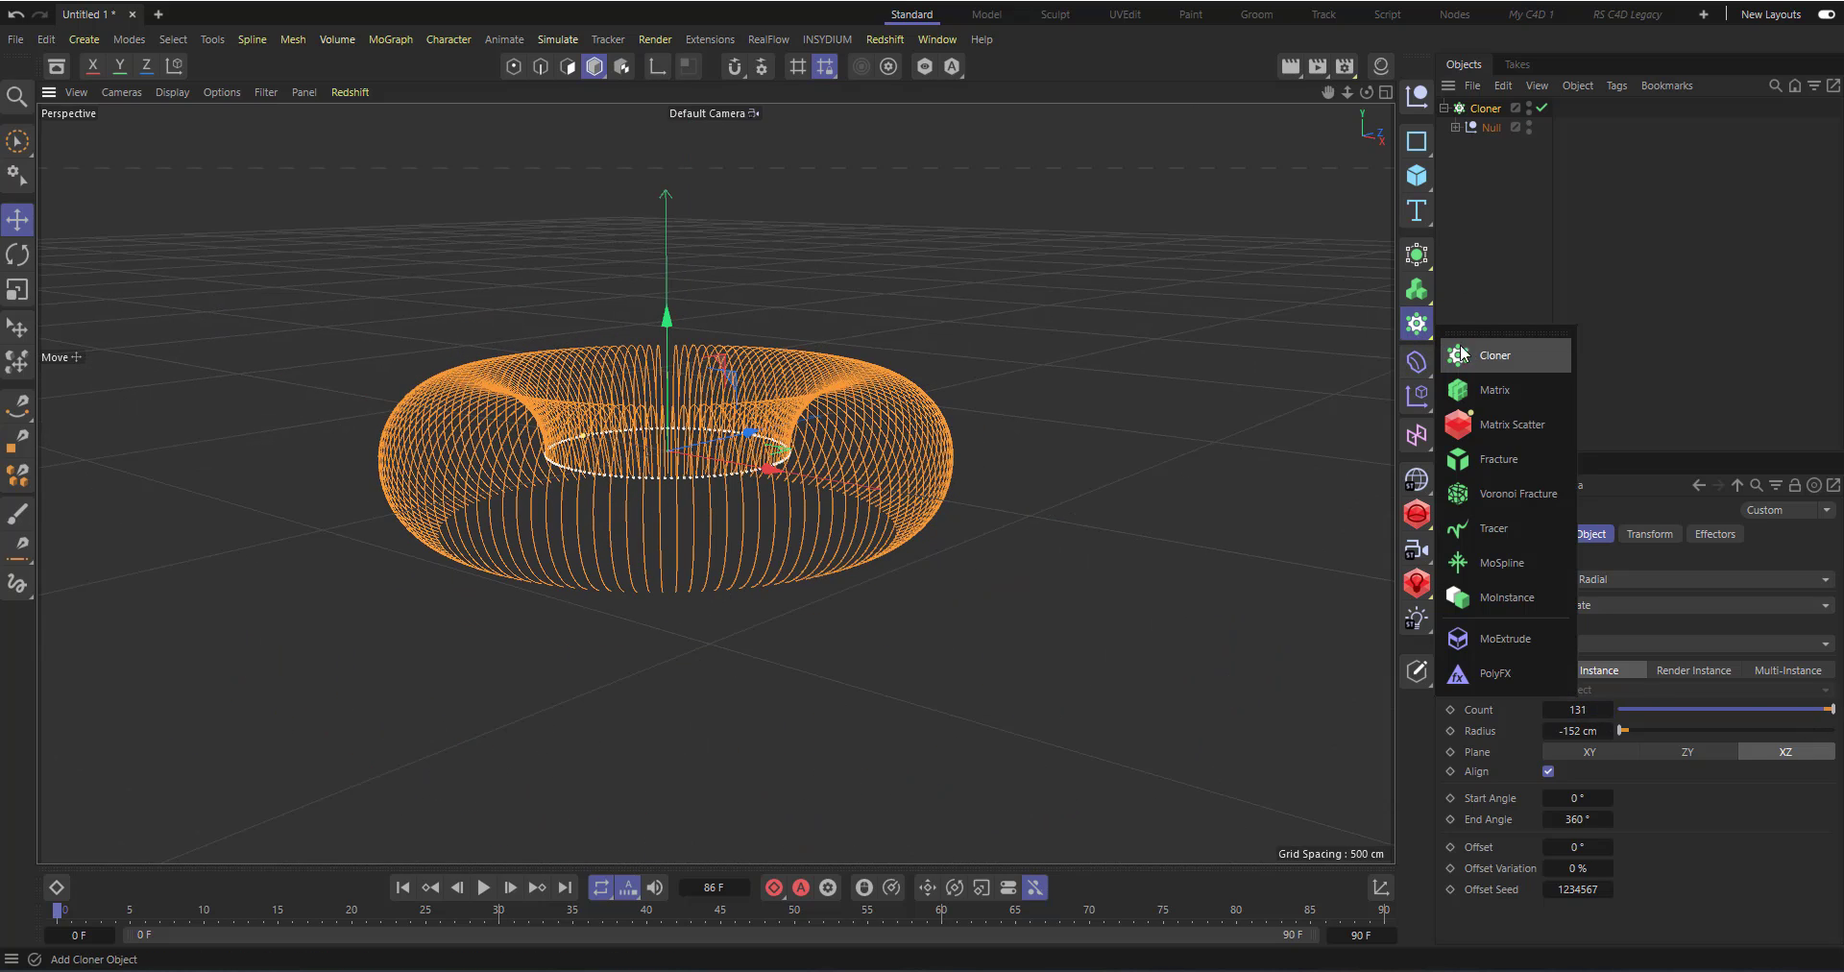
click(1498, 391)
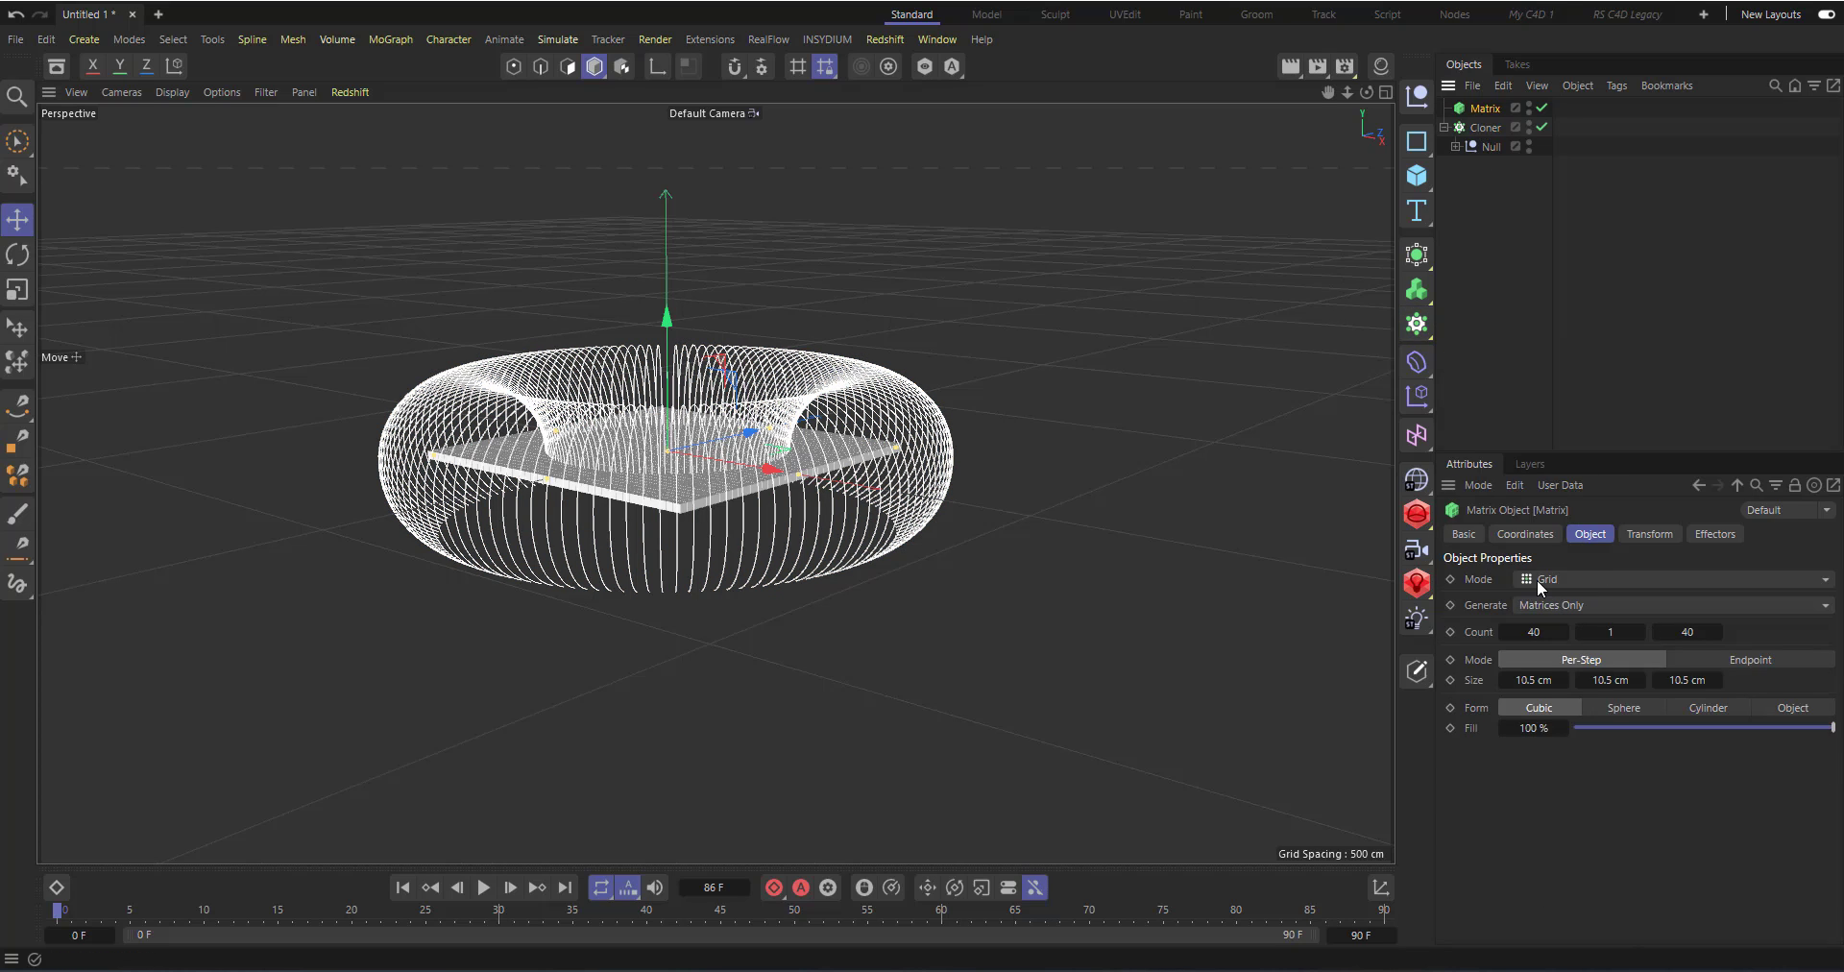
click(1538, 582)
click(1546, 589)
click(1446, 127)
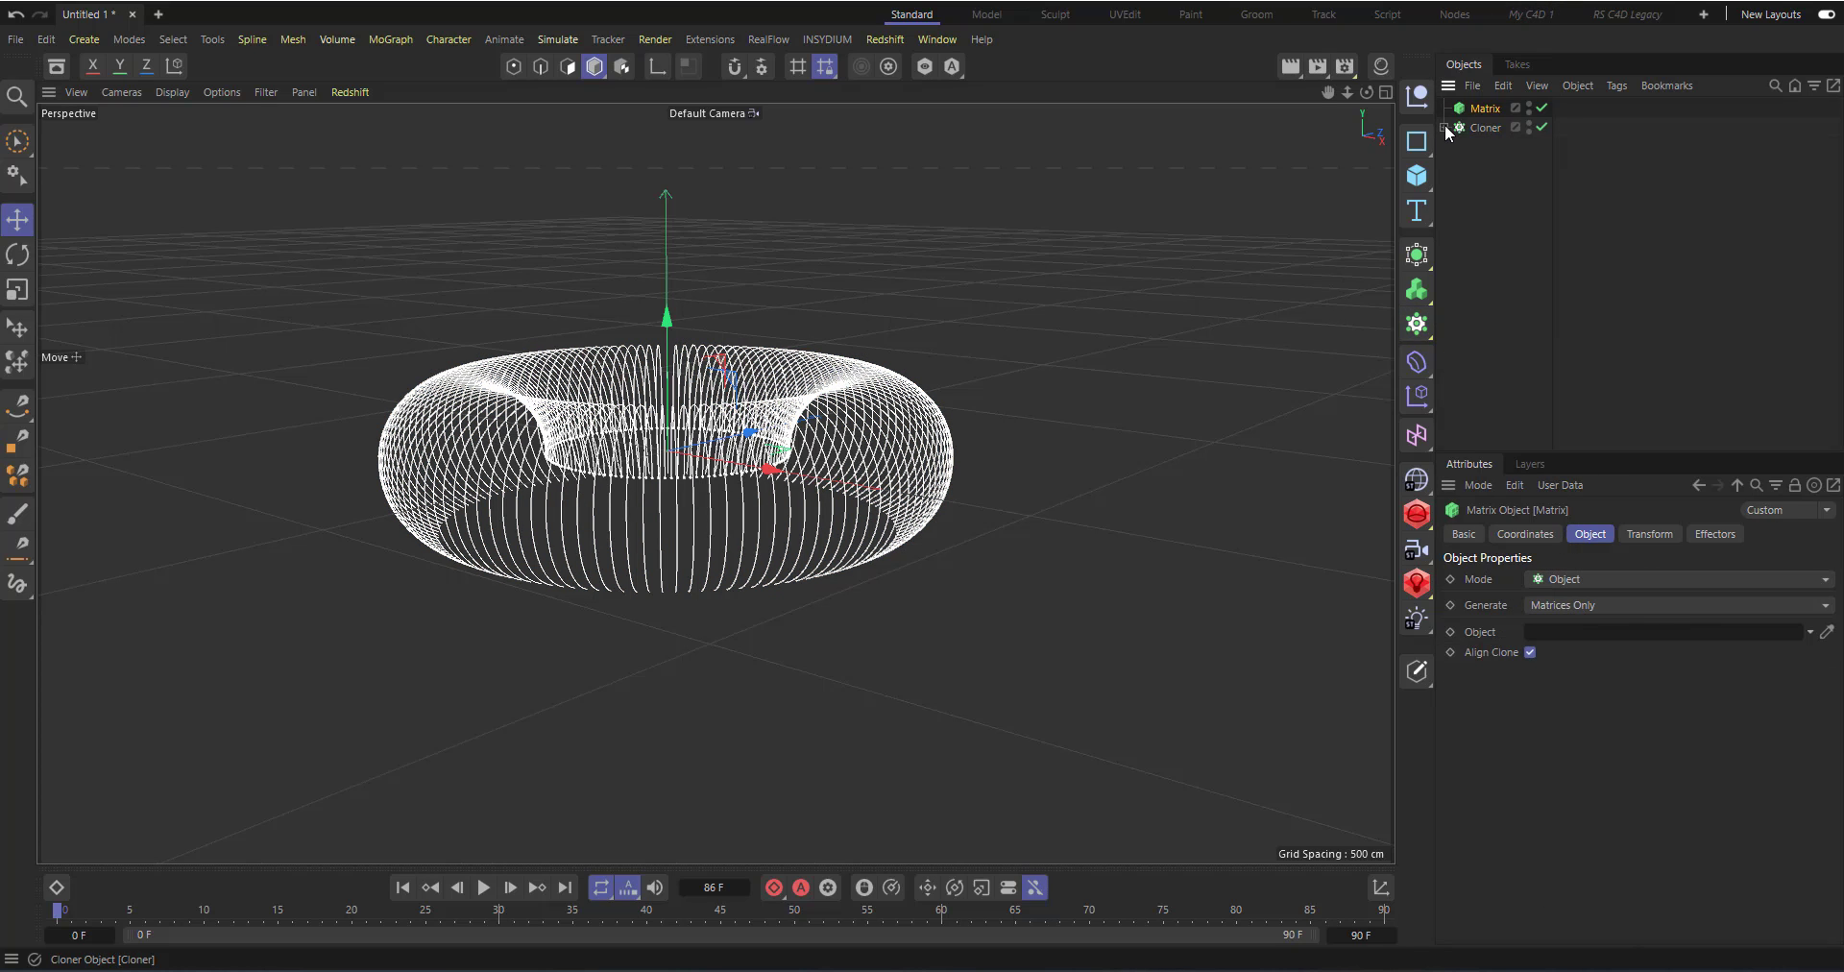
drag(1484, 128, 1585, 631)
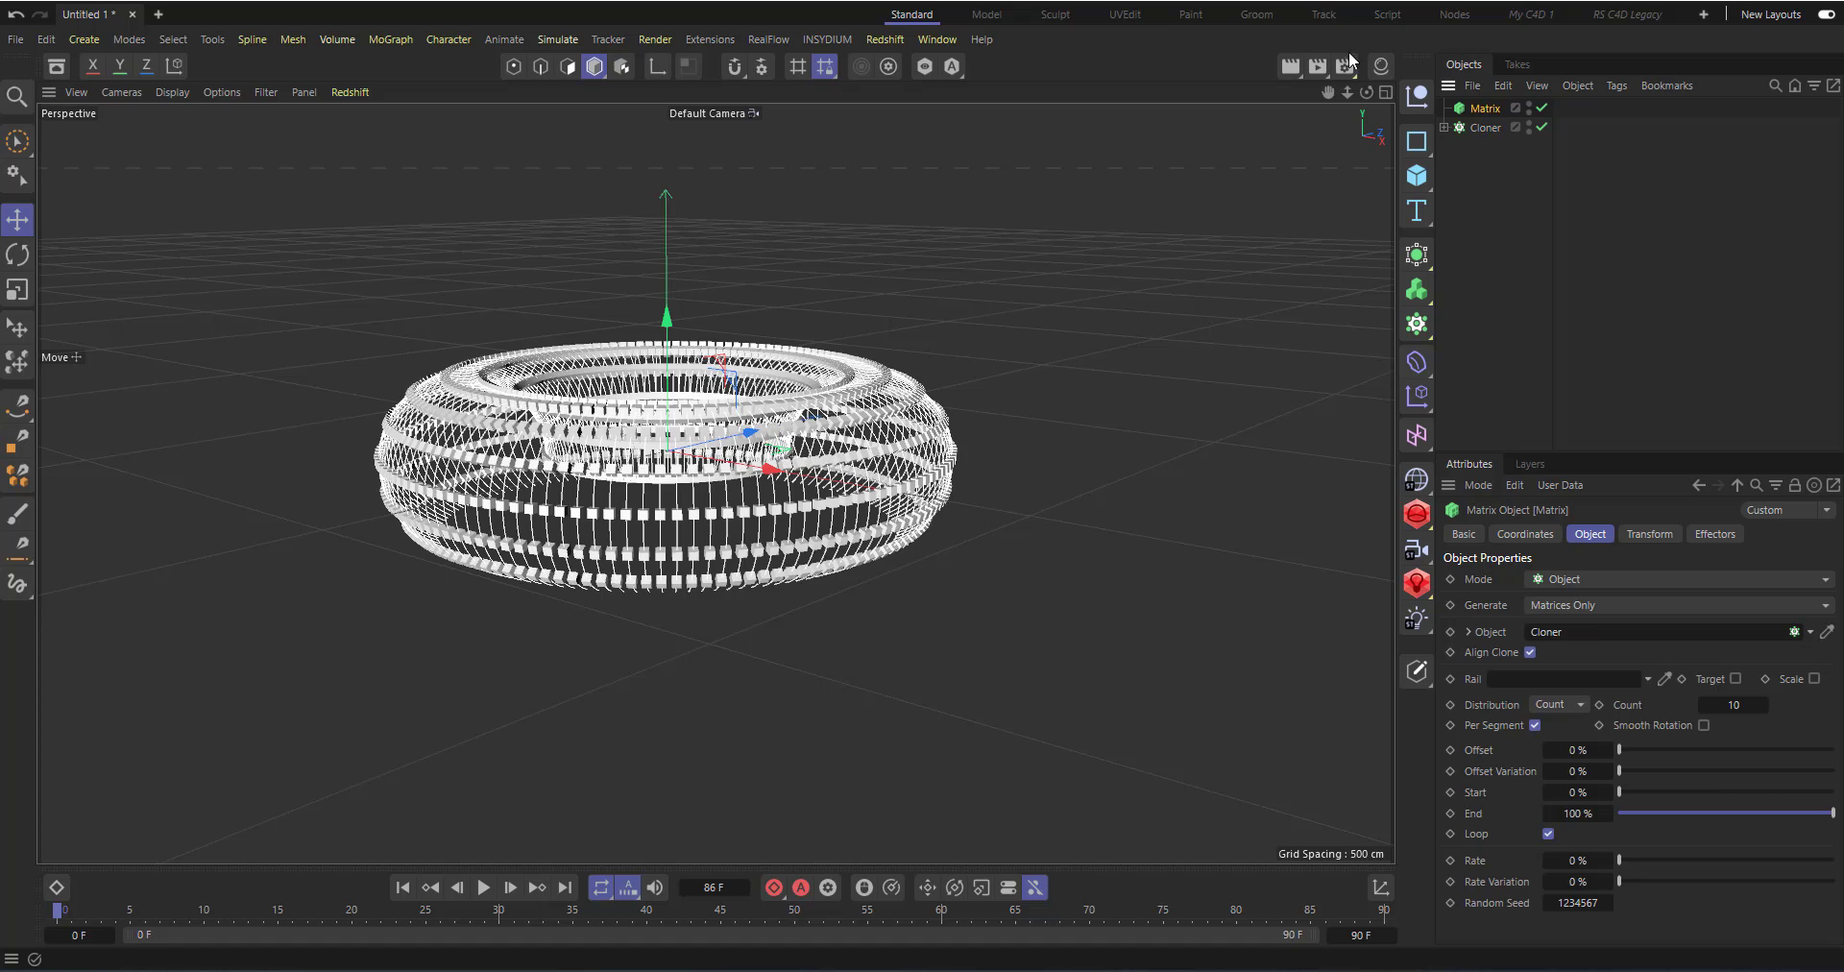
drag(1366, 92, 1365, 144)
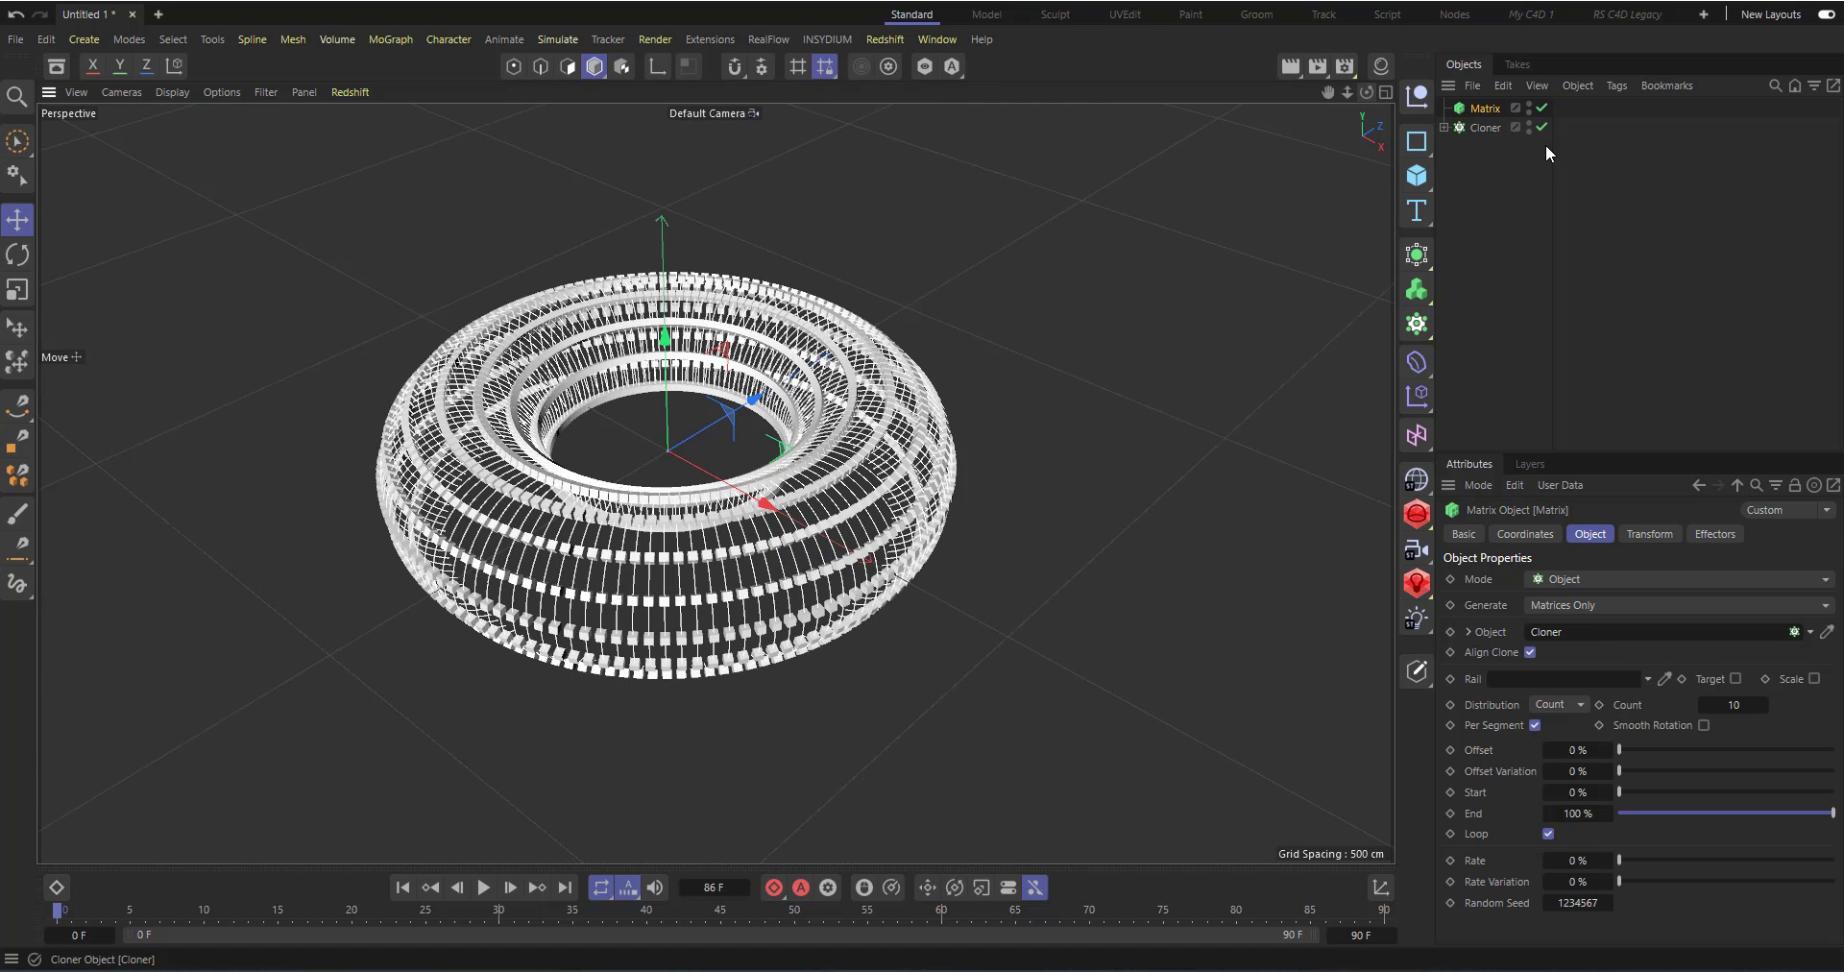
Wrap the Cloner in a new Connect object and make Connect the Matrix's source object.
click(1409, 334)
click(1414, 257)
click(1506, 440)
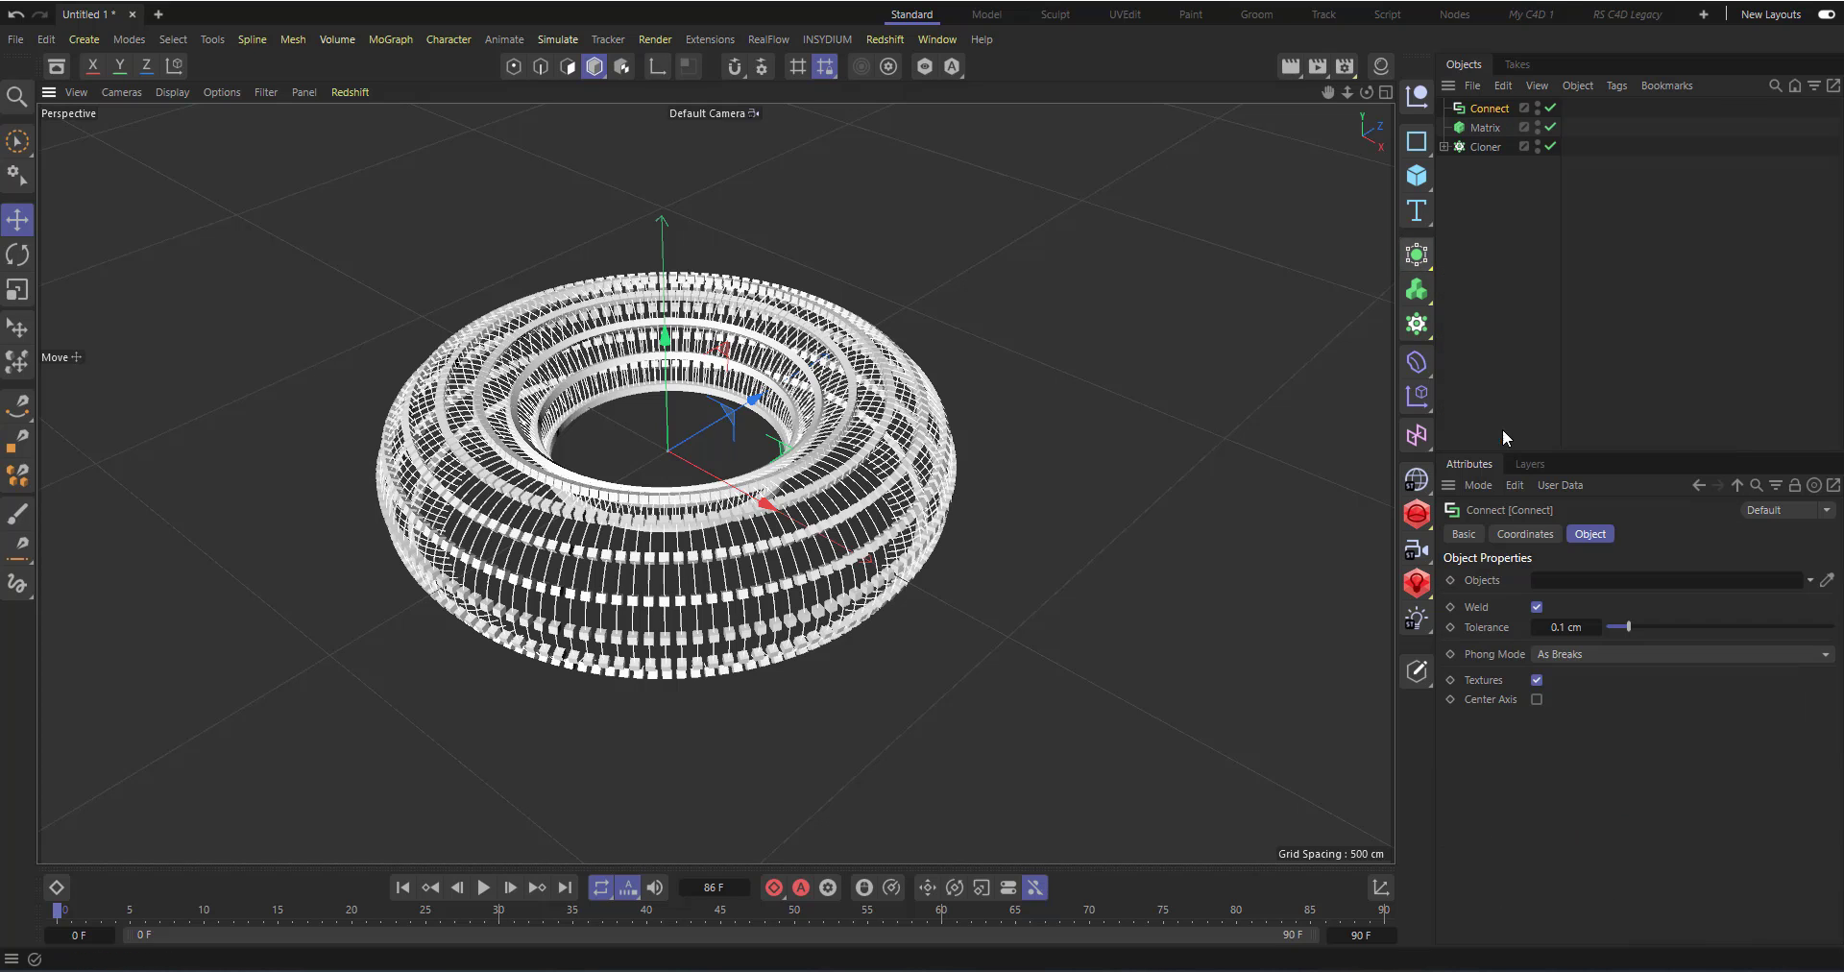
drag(1475, 147, 1506, 108)
click(1484, 147)
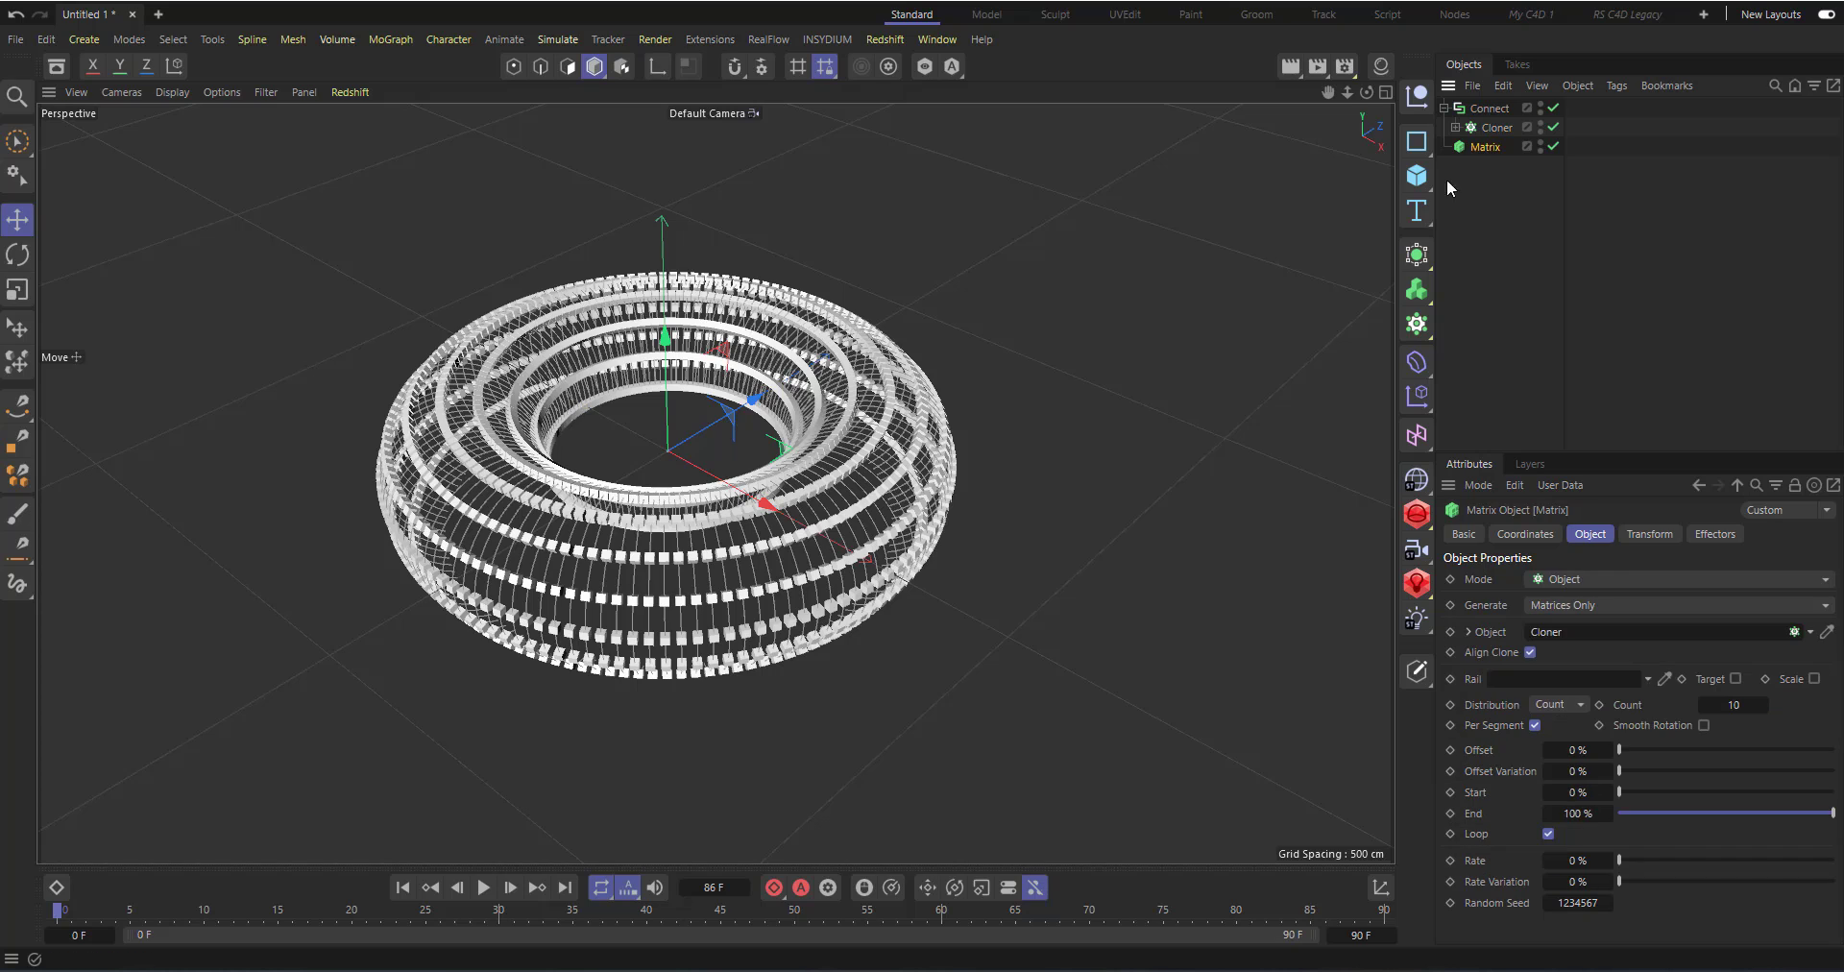
drag(1489, 108, 1607, 632)
Set the Matrix Count to 10 and shorten the clone trails with a small End percentage.
drag(1734, 705, 1726, 705)
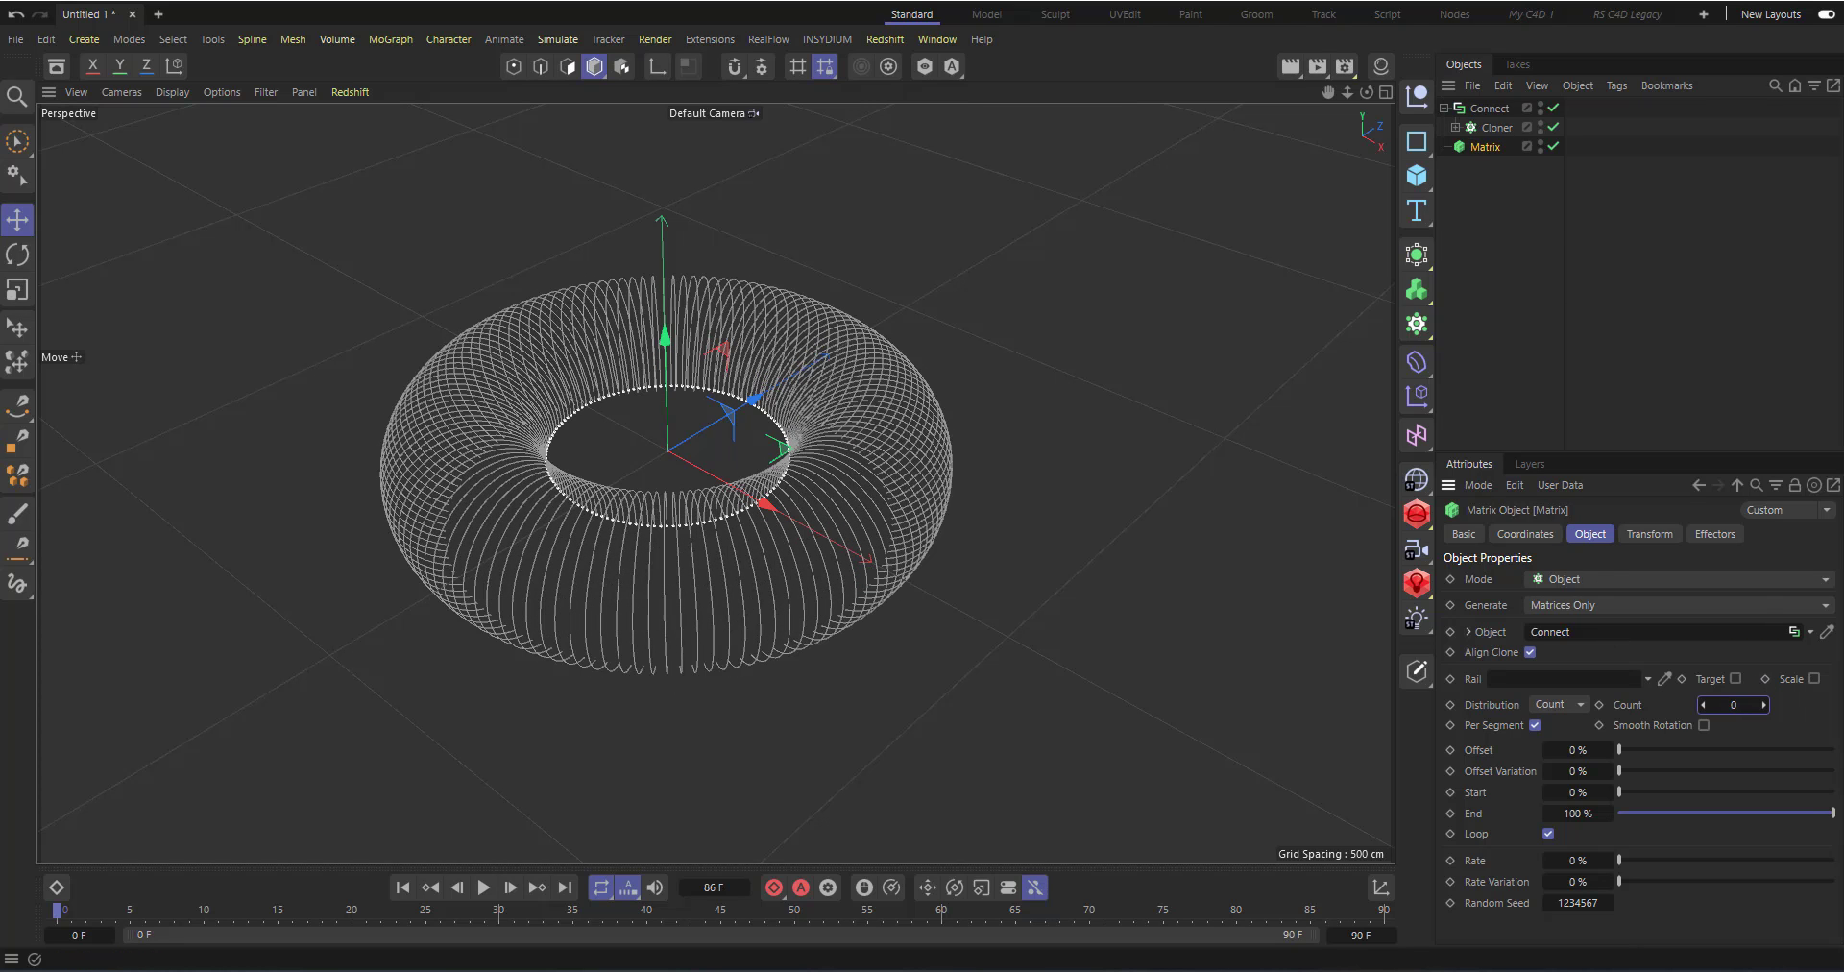
click(1762, 705)
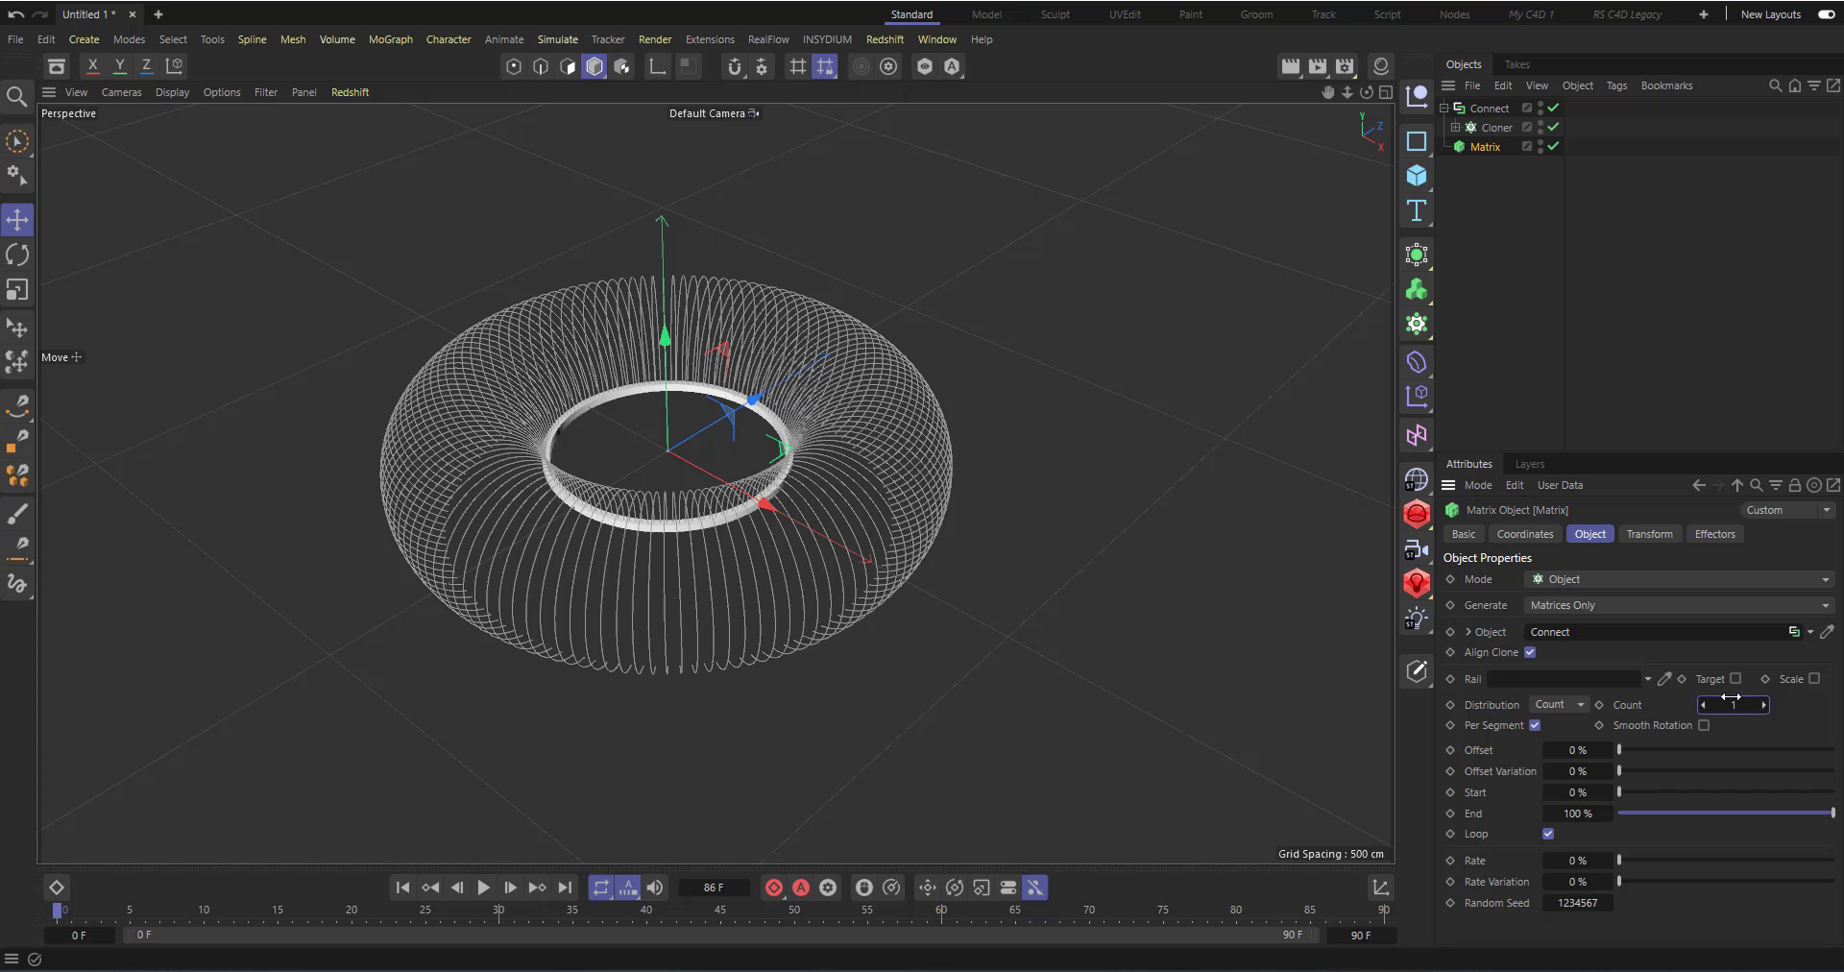
key(ctrl+z)
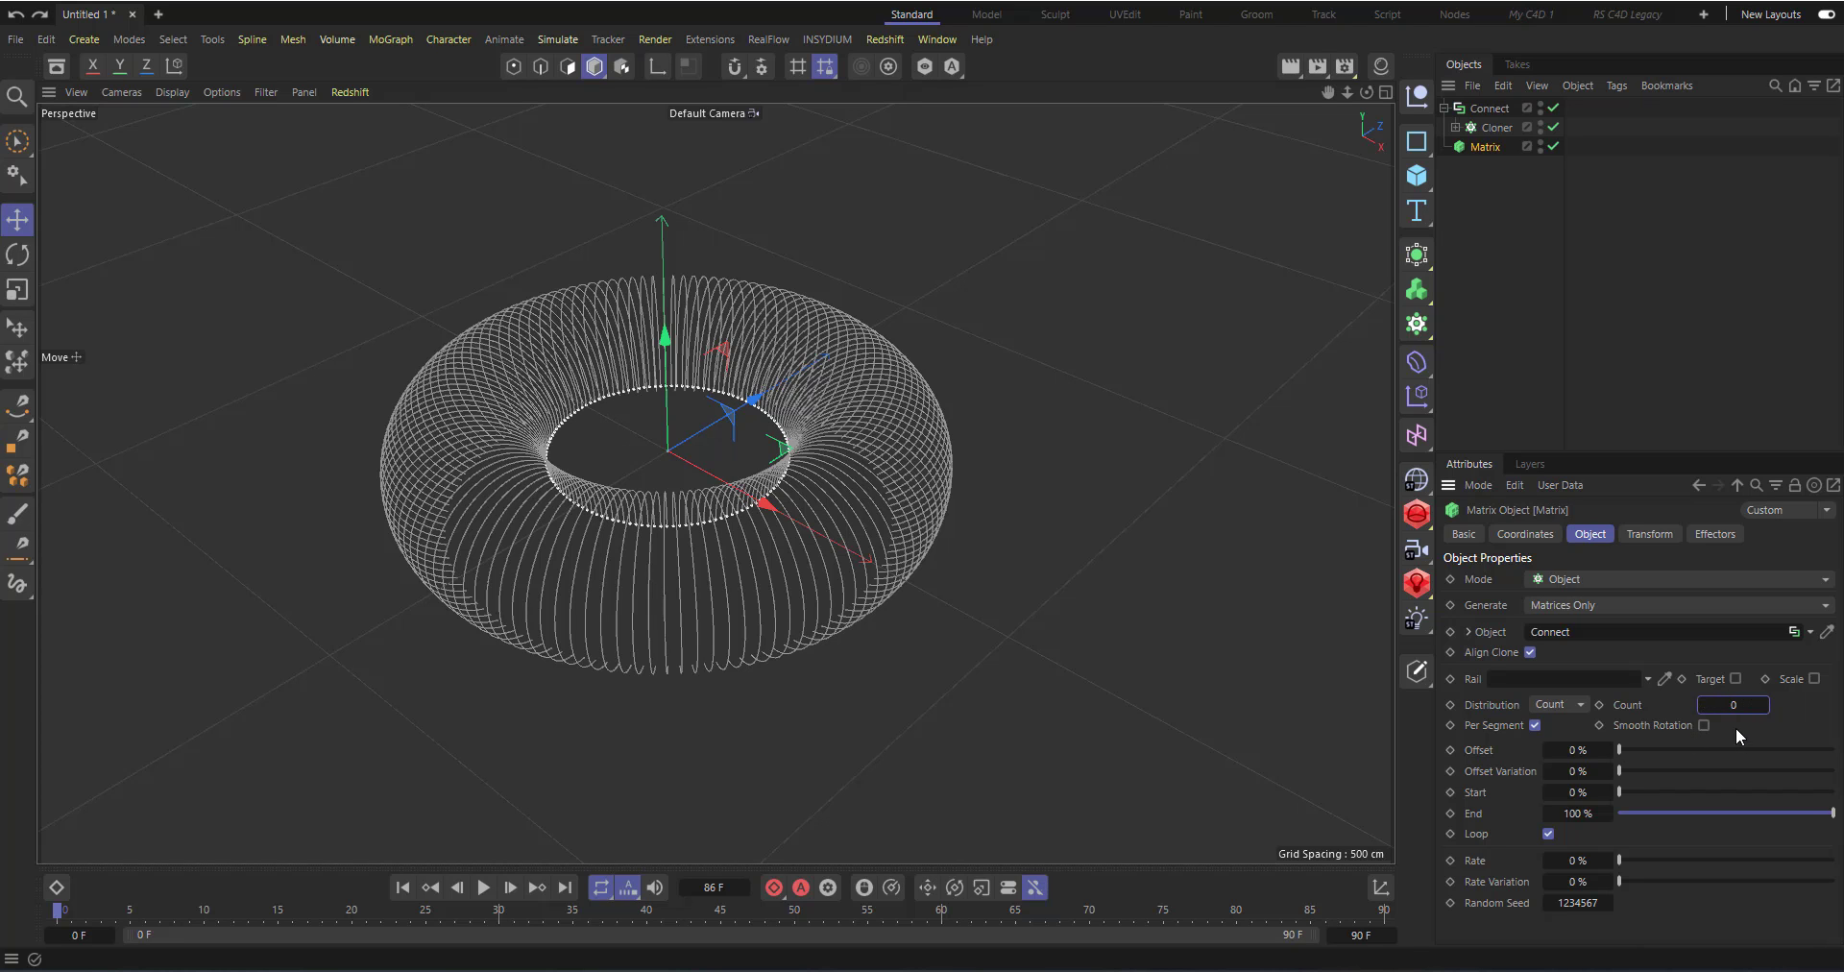
text(10)
key(Return)
drag(1656, 814, 1635, 820)
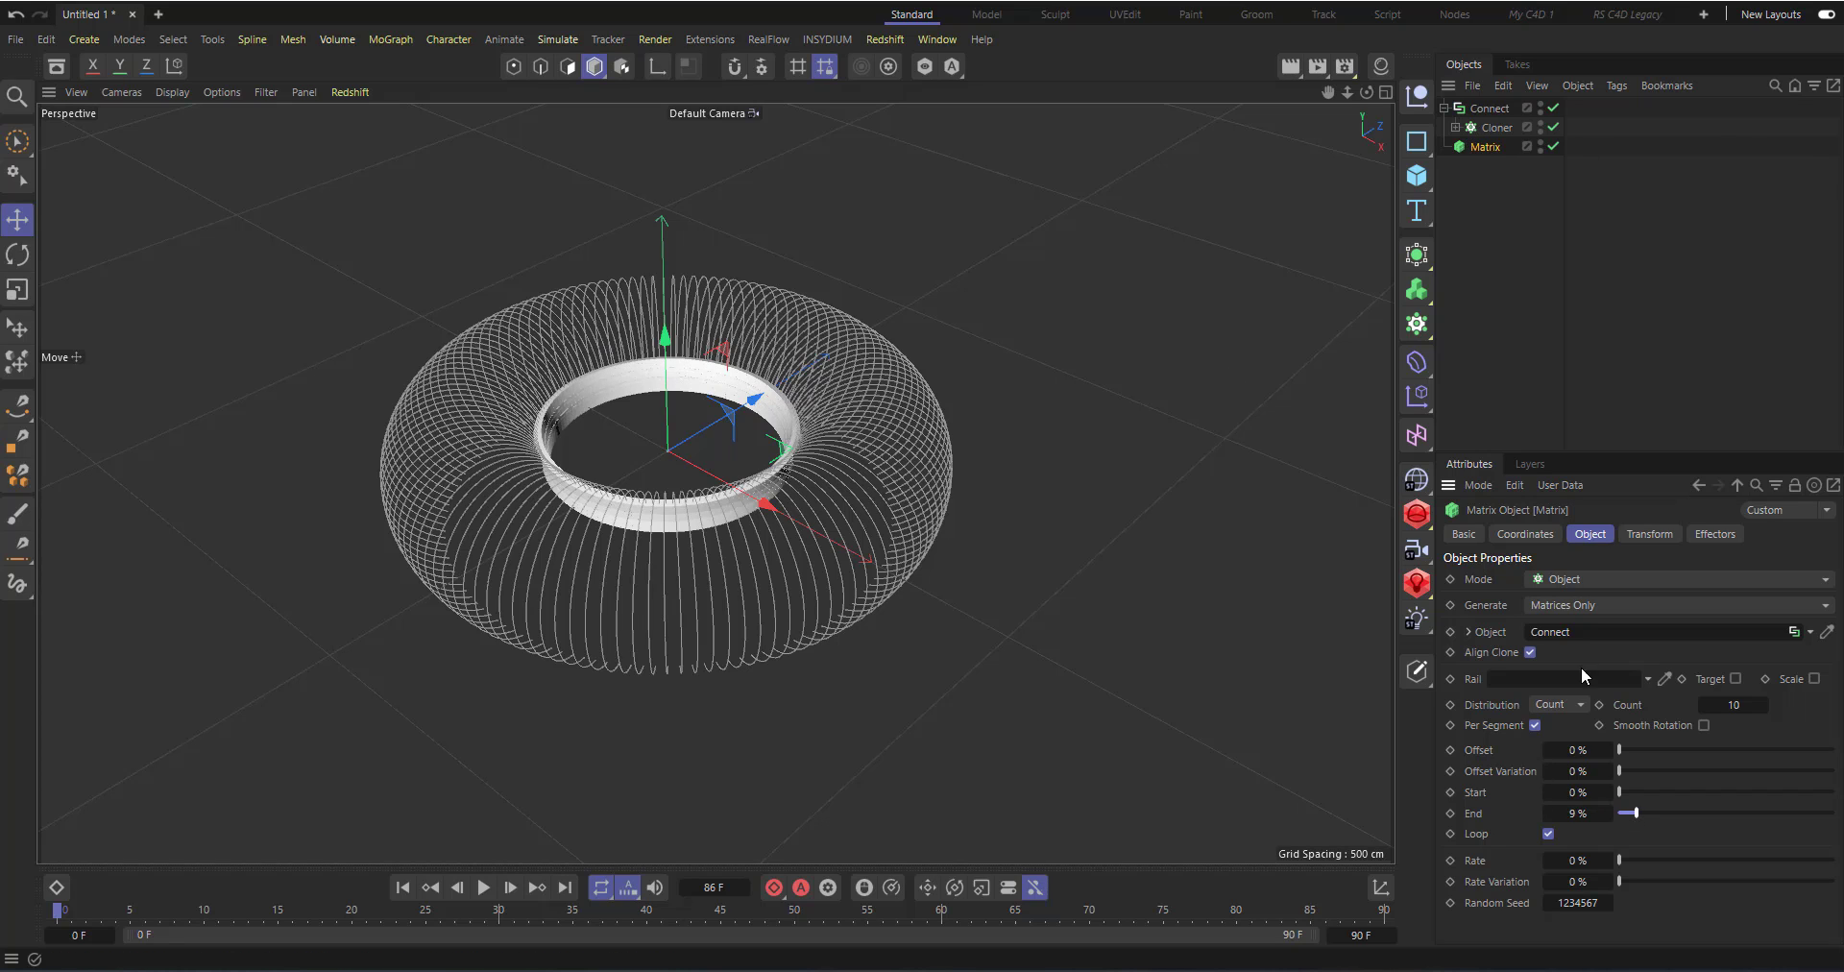
Set the Matrix clone Rate to 34% with about 30% Rate Variation, previewing the animation.
click(1443, 107)
click(1488, 108)
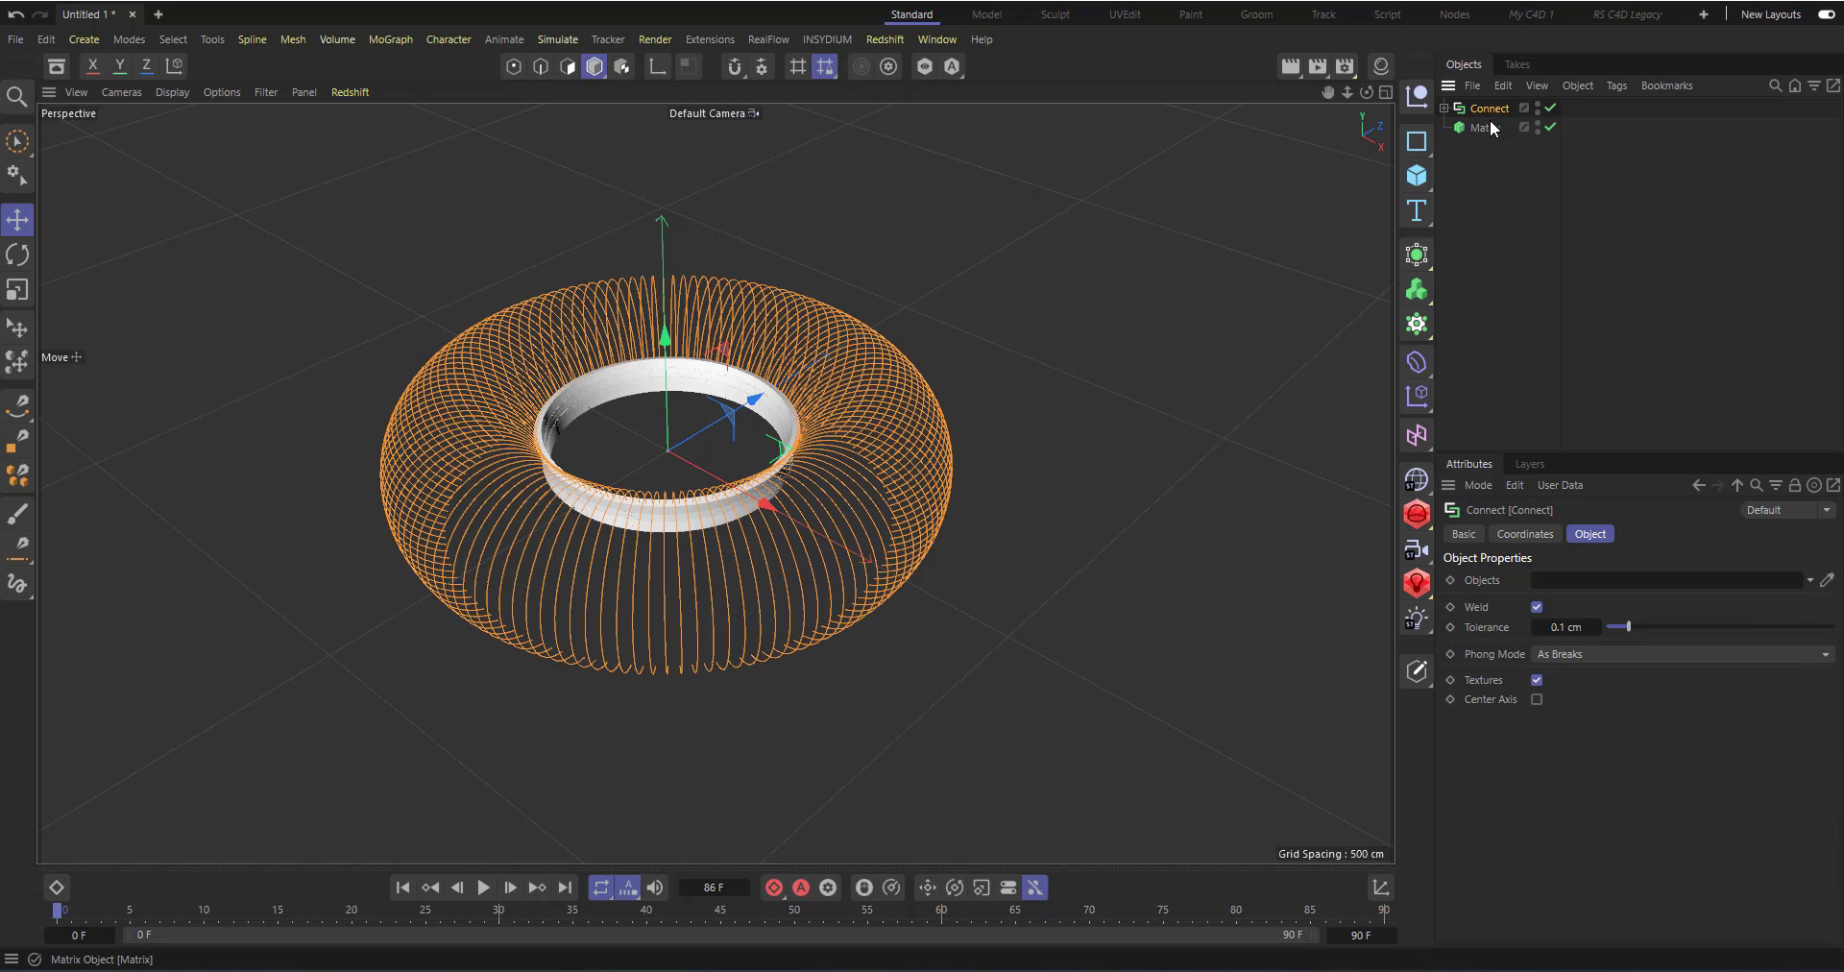
click(1485, 126)
scroll(1704, 705, down, 4)
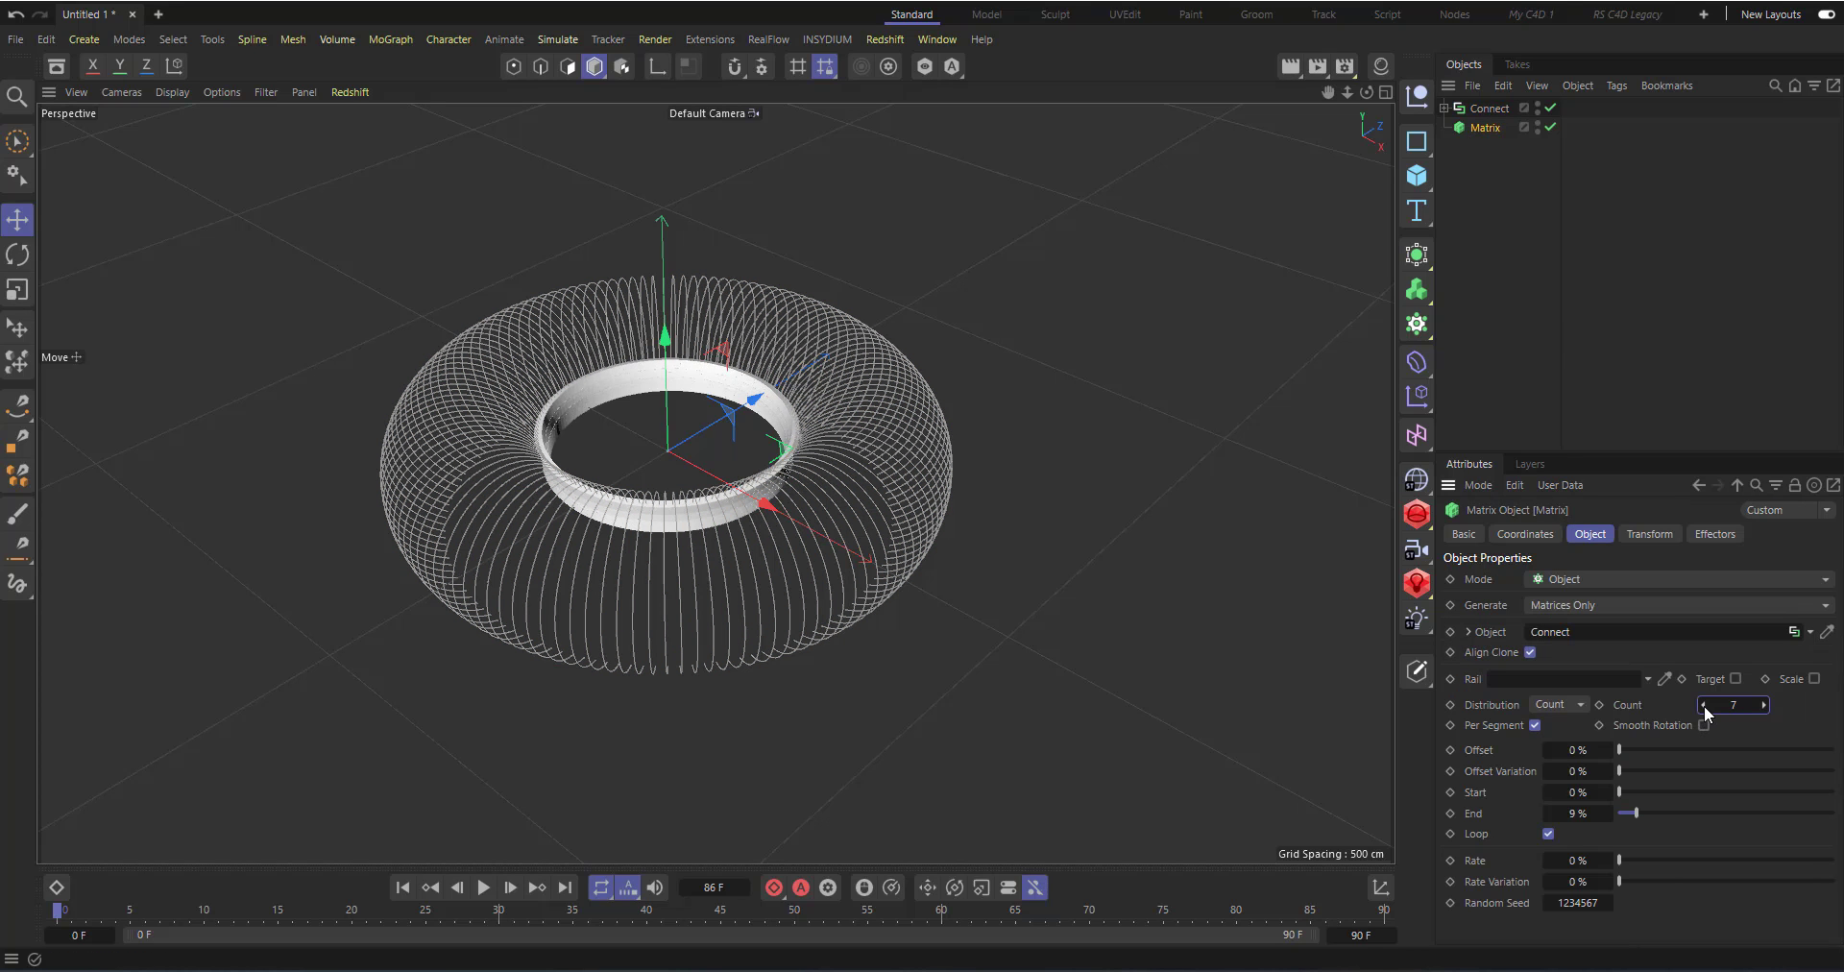
drag(1645, 860, 1691, 860)
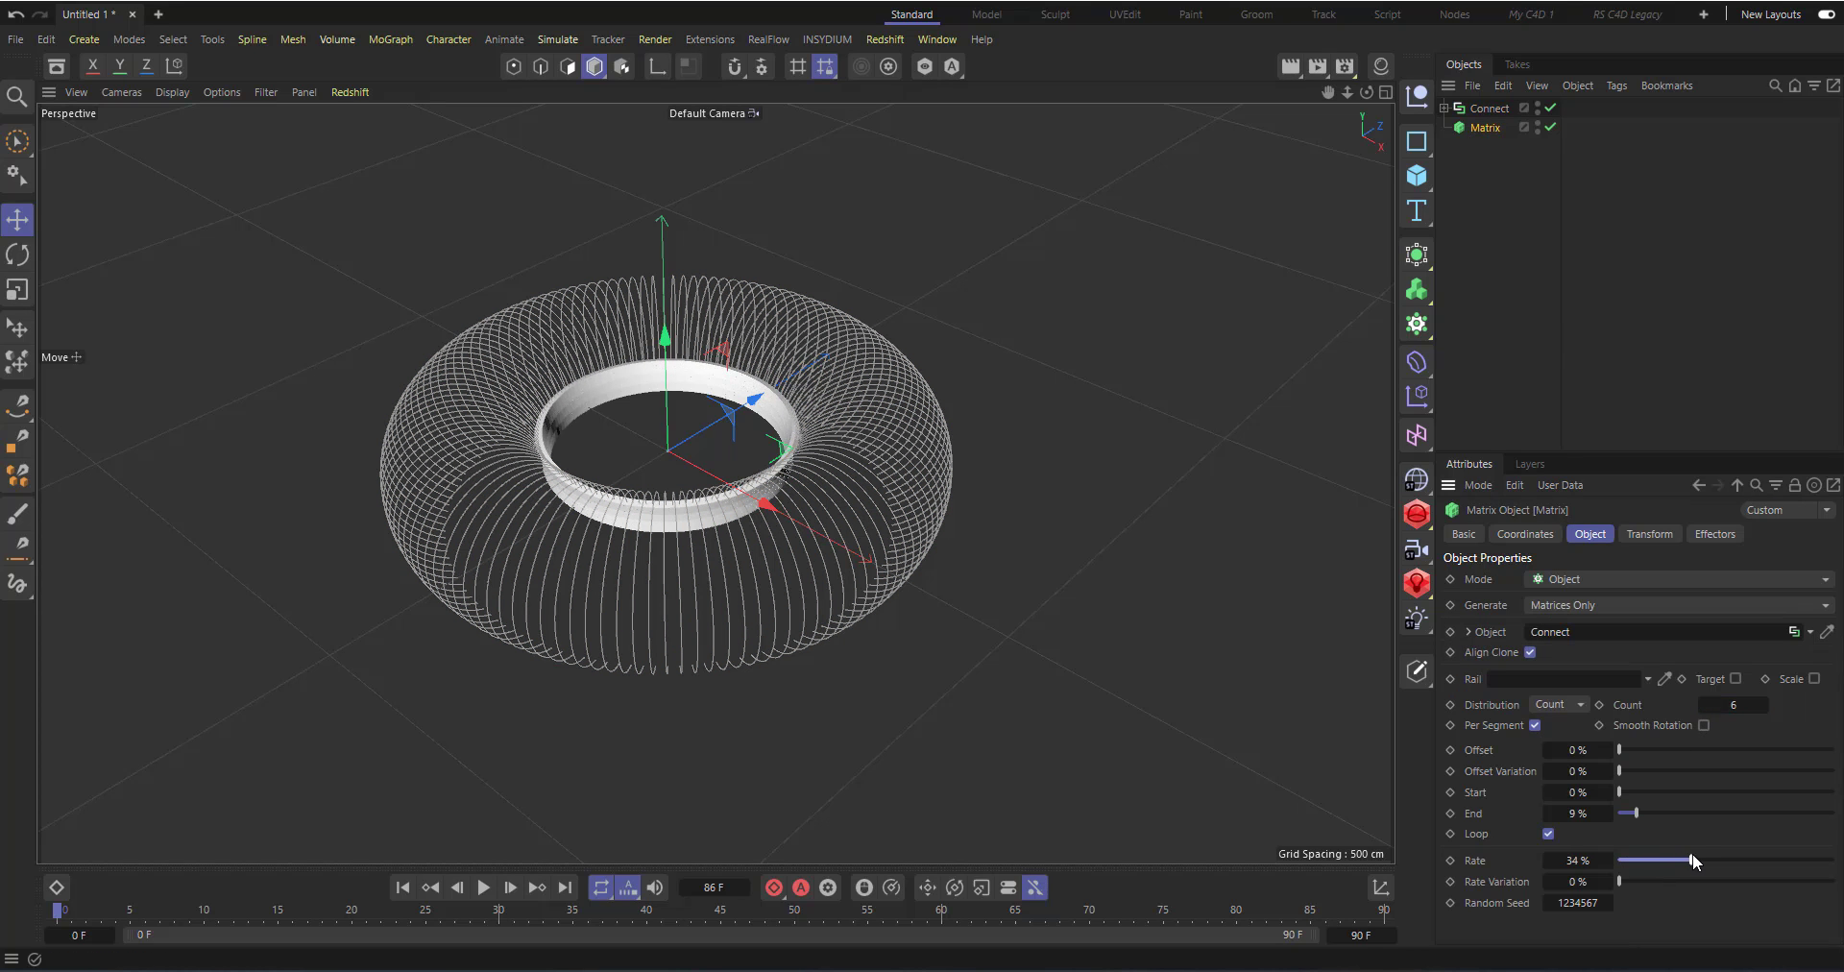
click(483, 889)
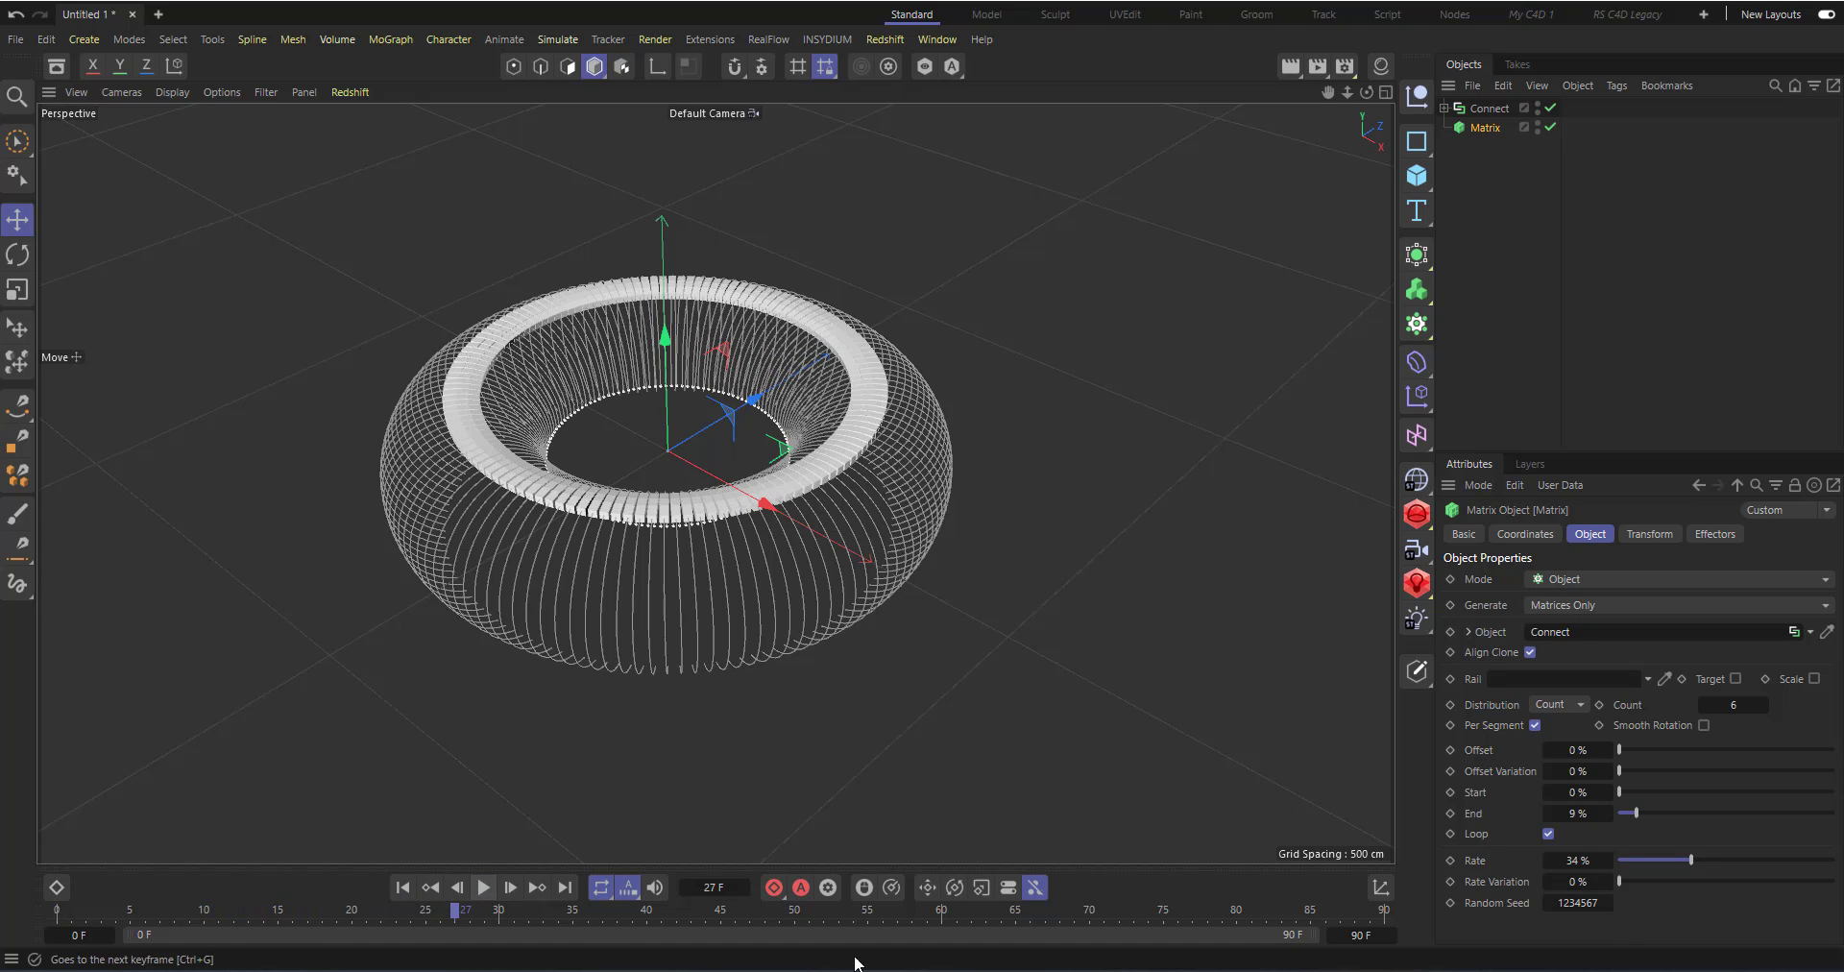
drag(1622, 880, 1682, 876)
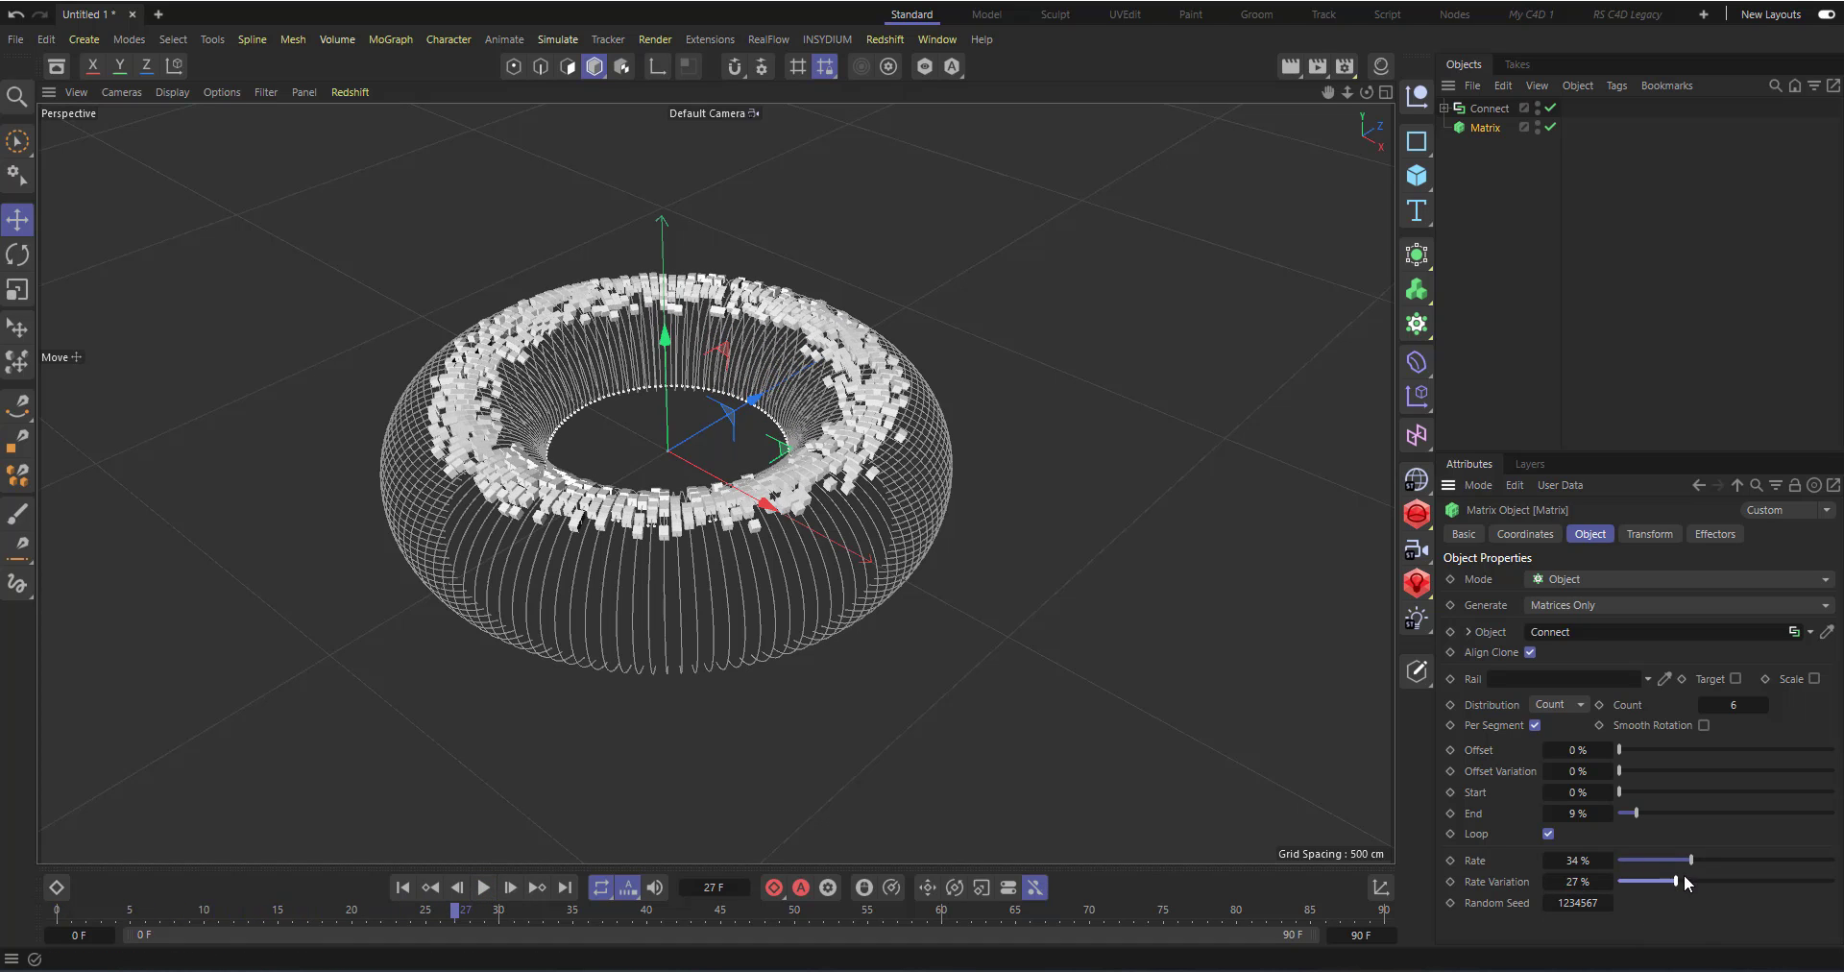
click(484, 886)
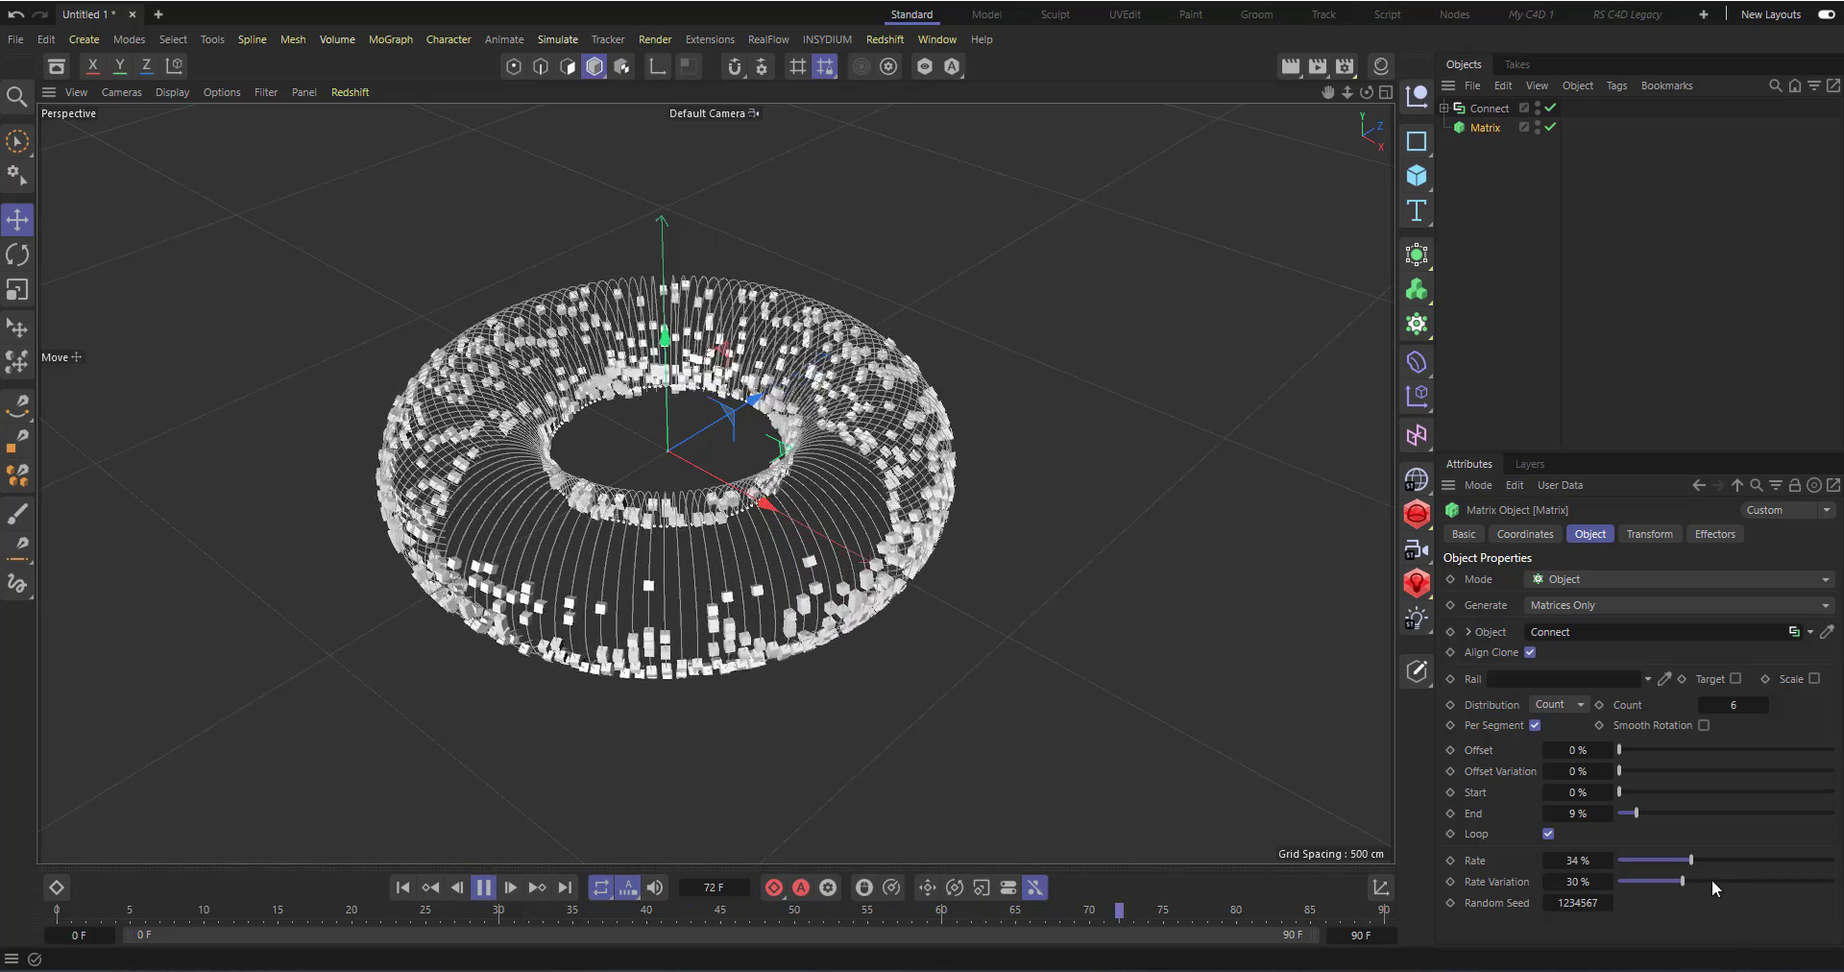
drag(1712, 879, 1727, 881)
click(483, 886)
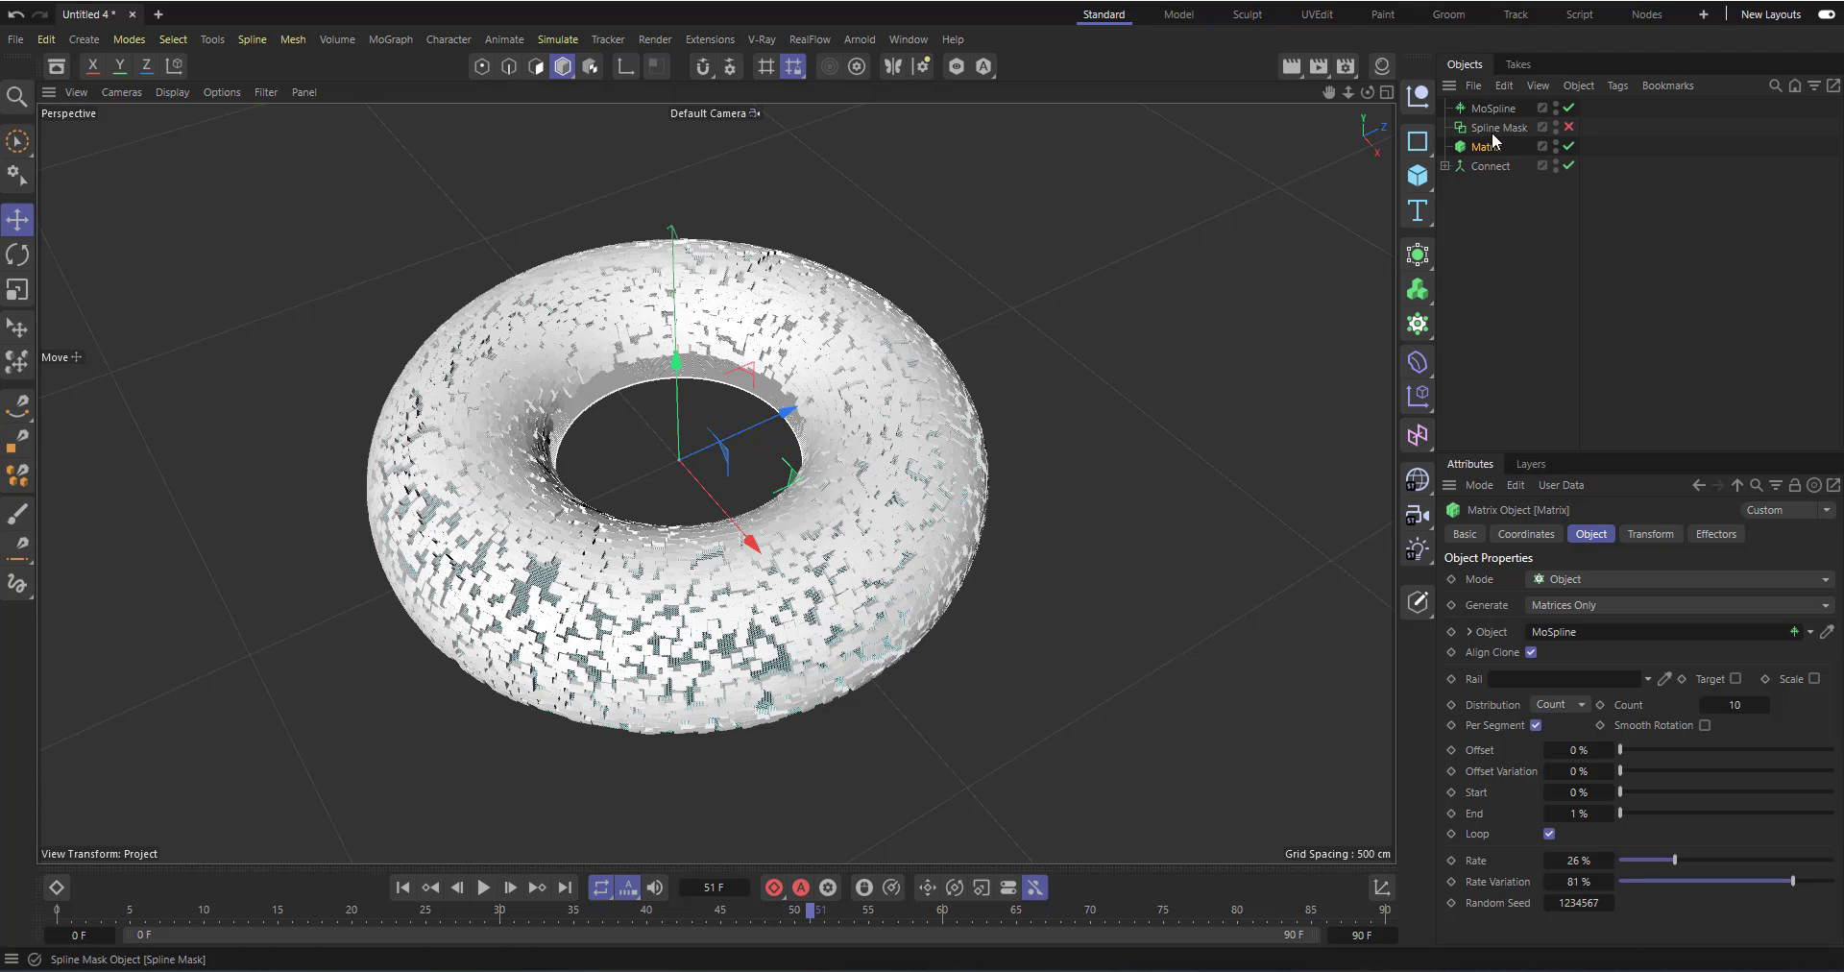
drag(1488, 165, 1512, 123)
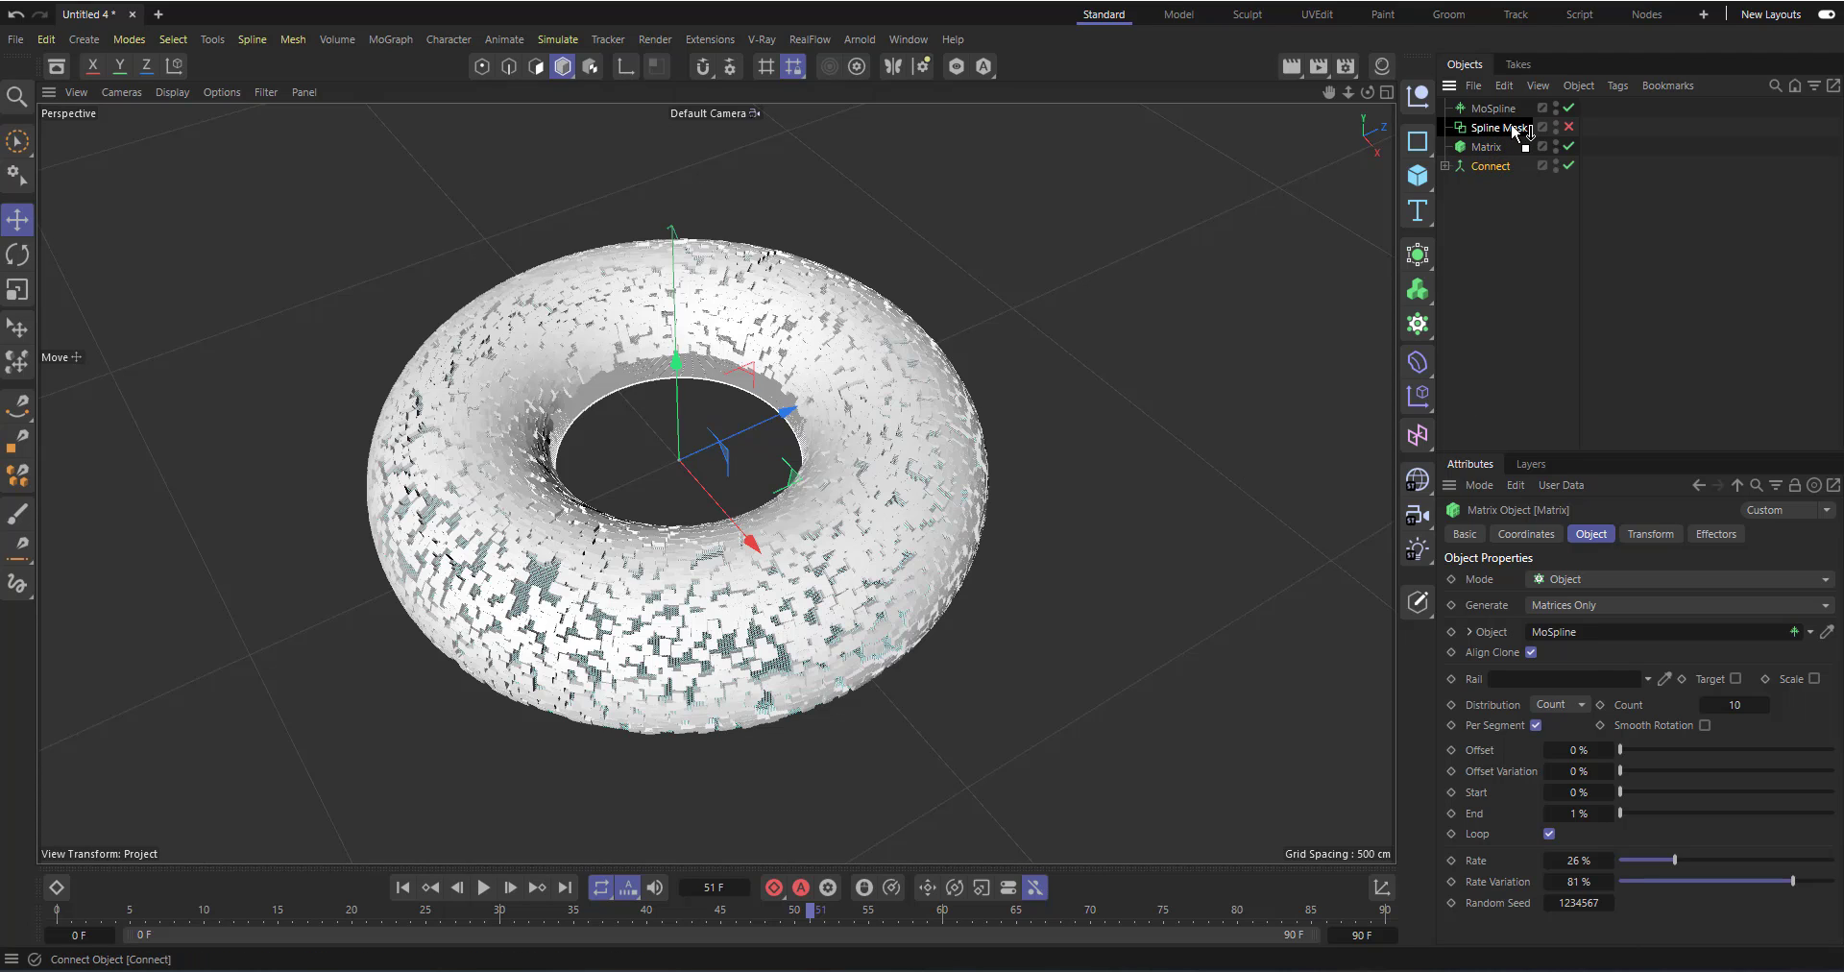
click(1568, 127)
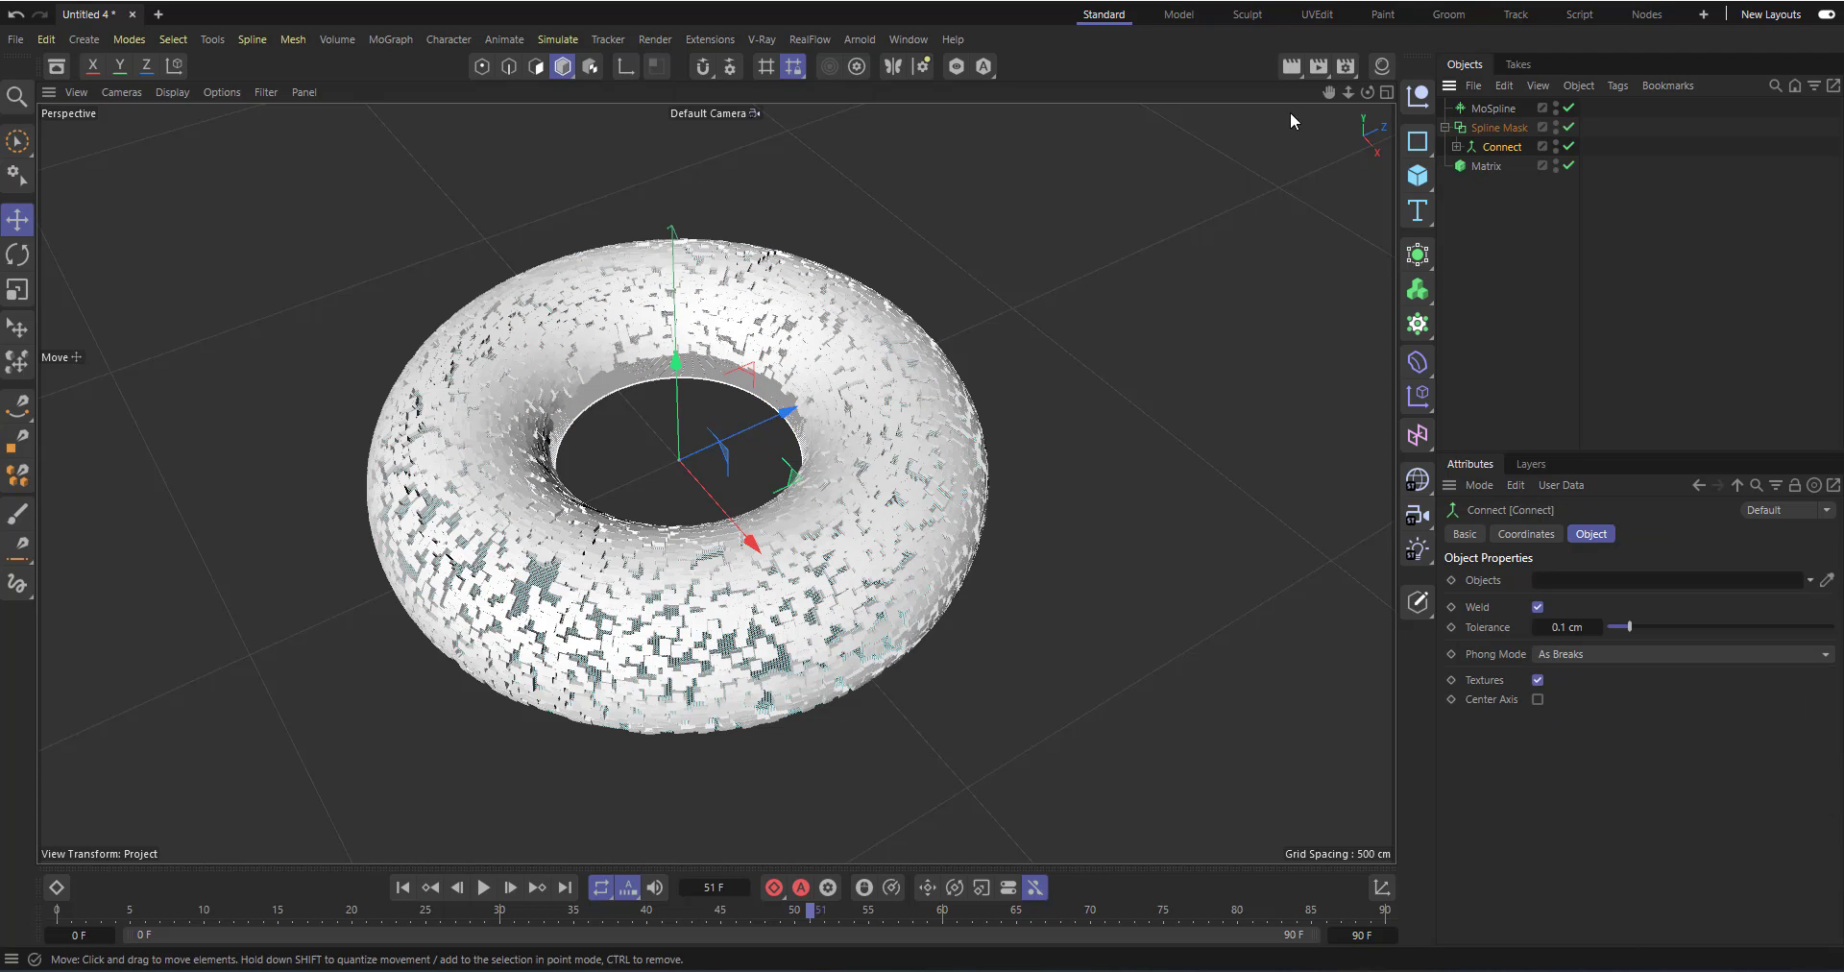
click(1494, 131)
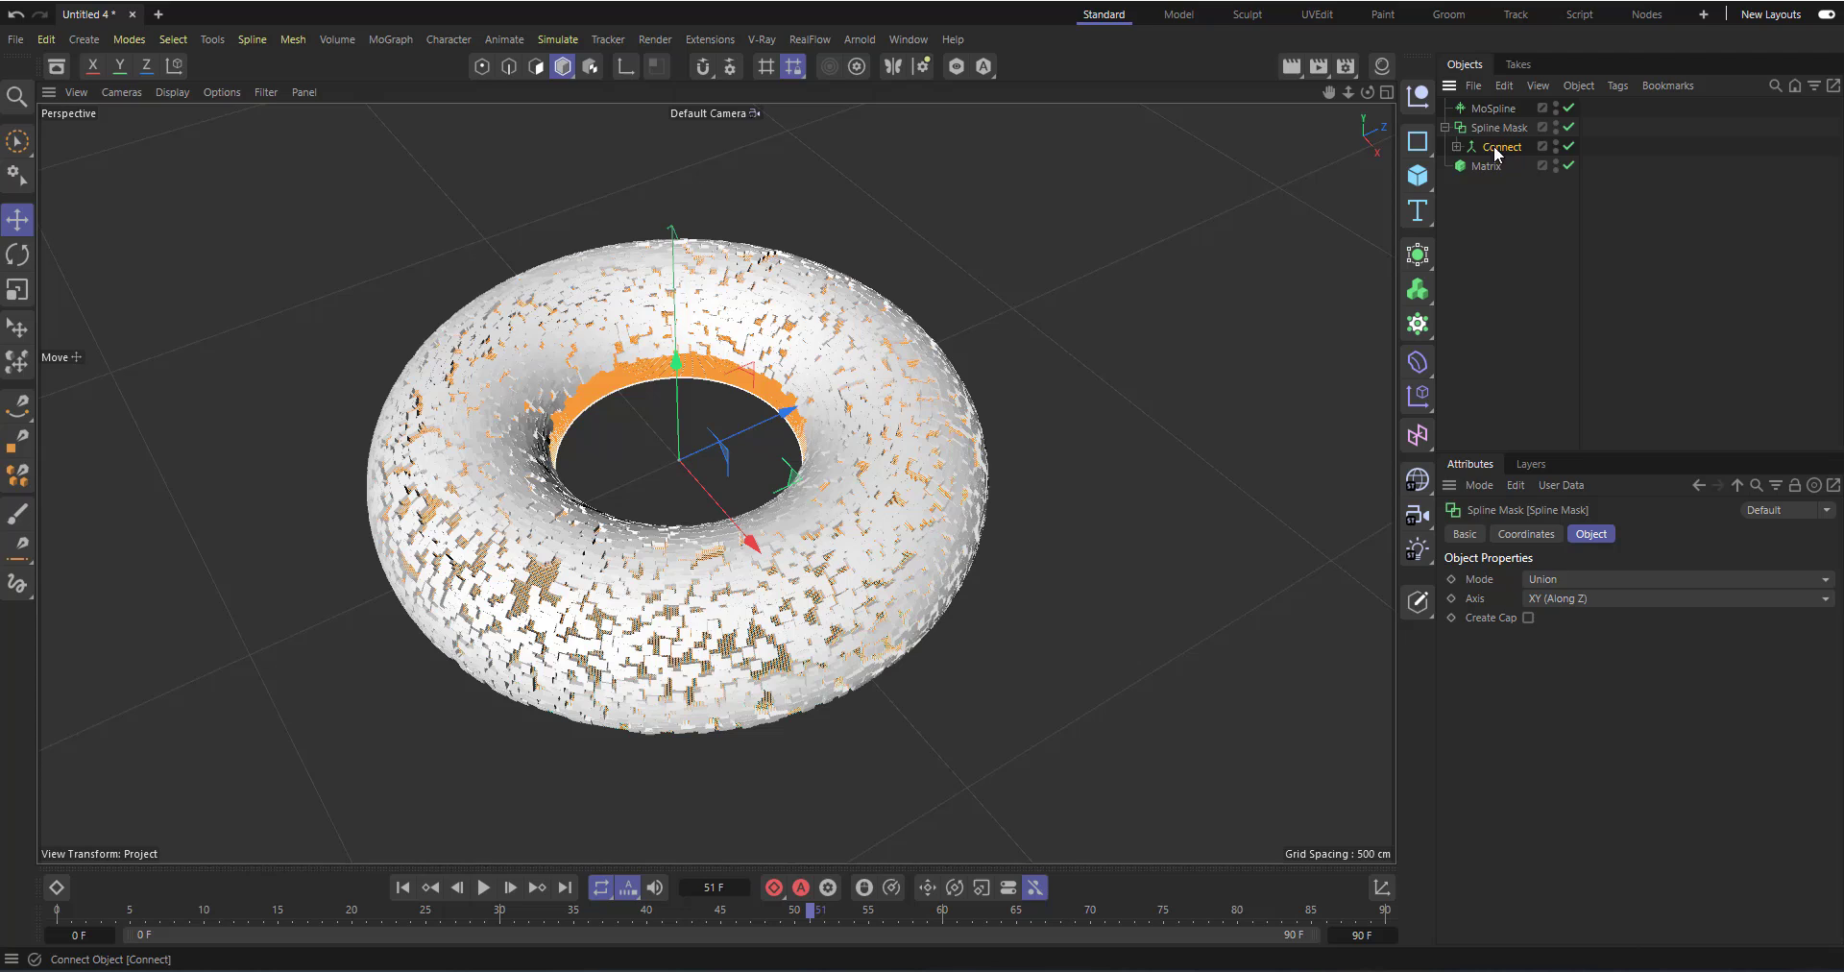
key(ctrl+z)
key(ctrl+z)
key(ctrl+z)
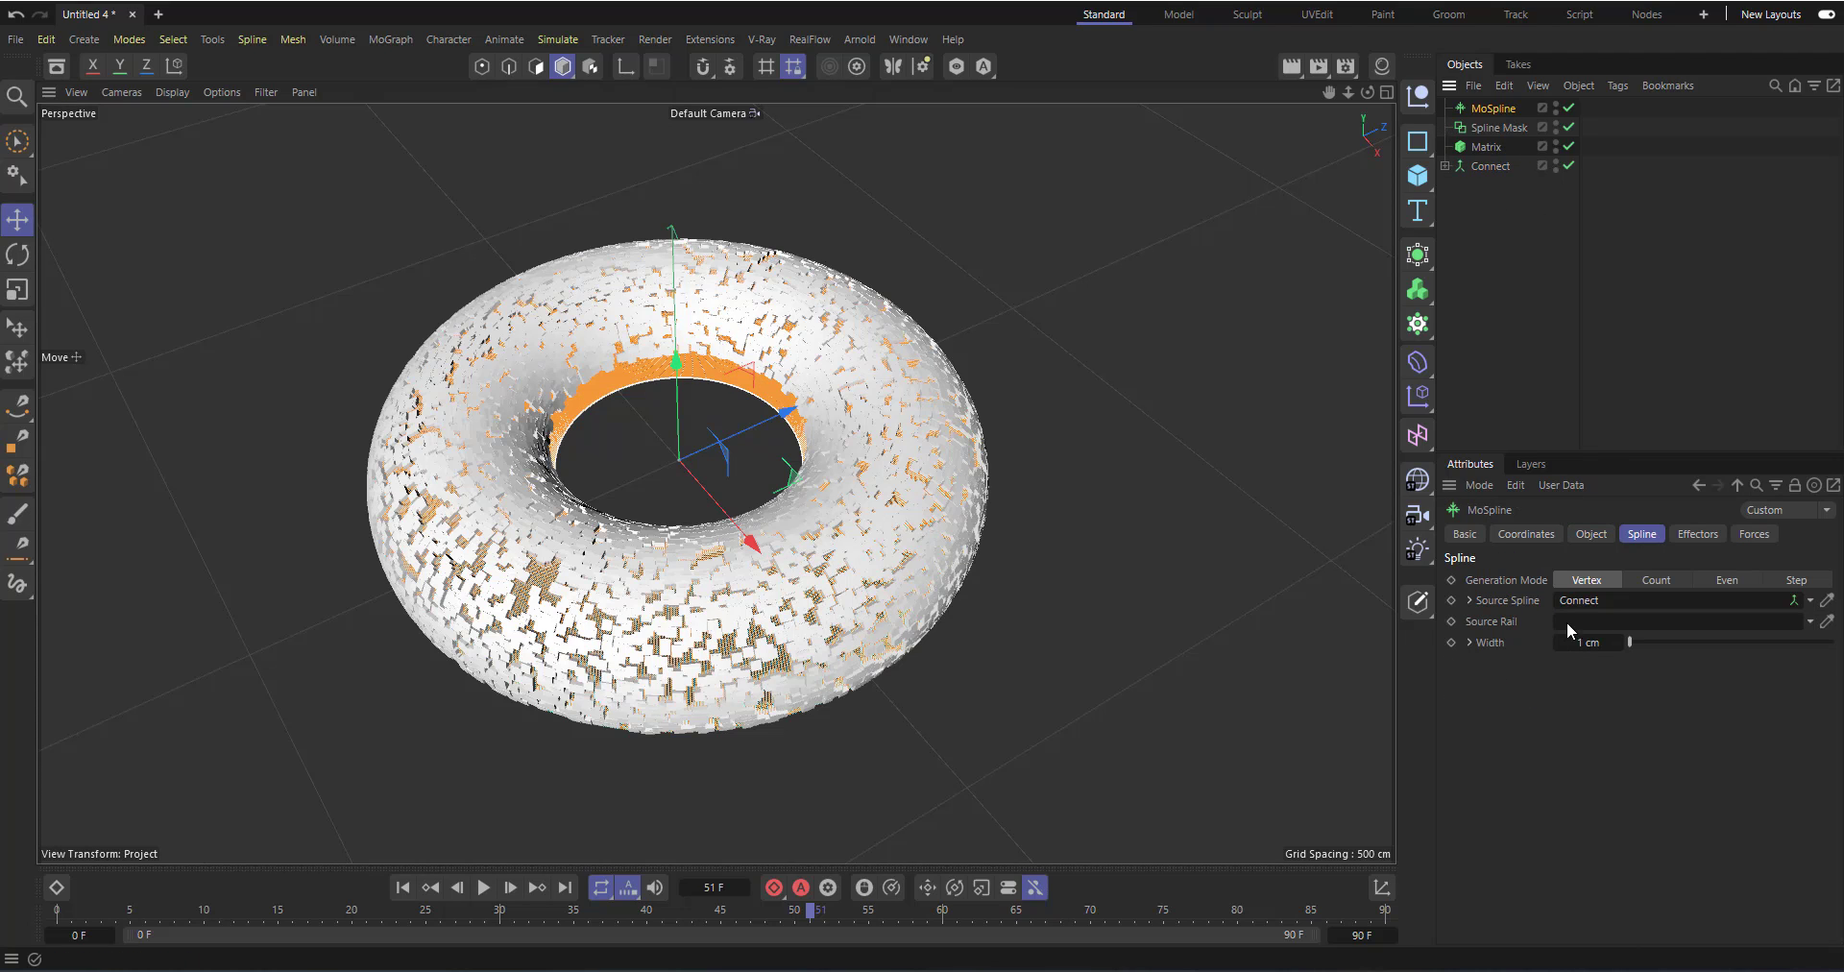
click(1593, 534)
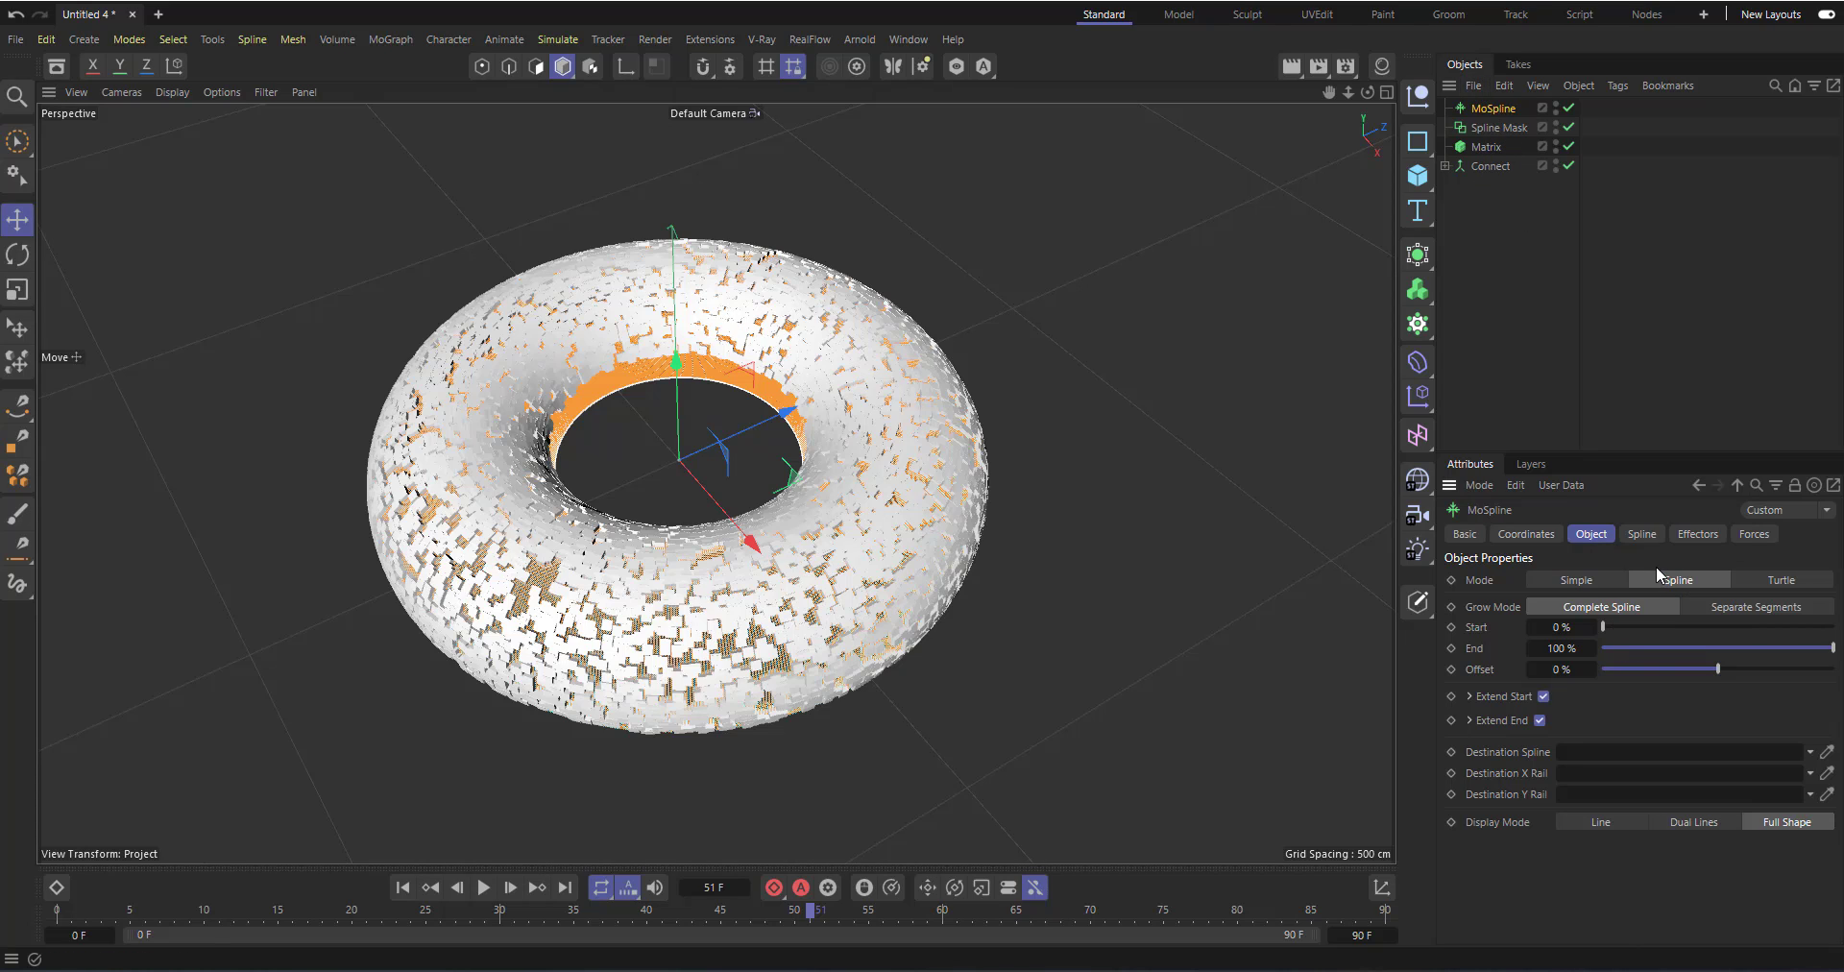
click(1642, 535)
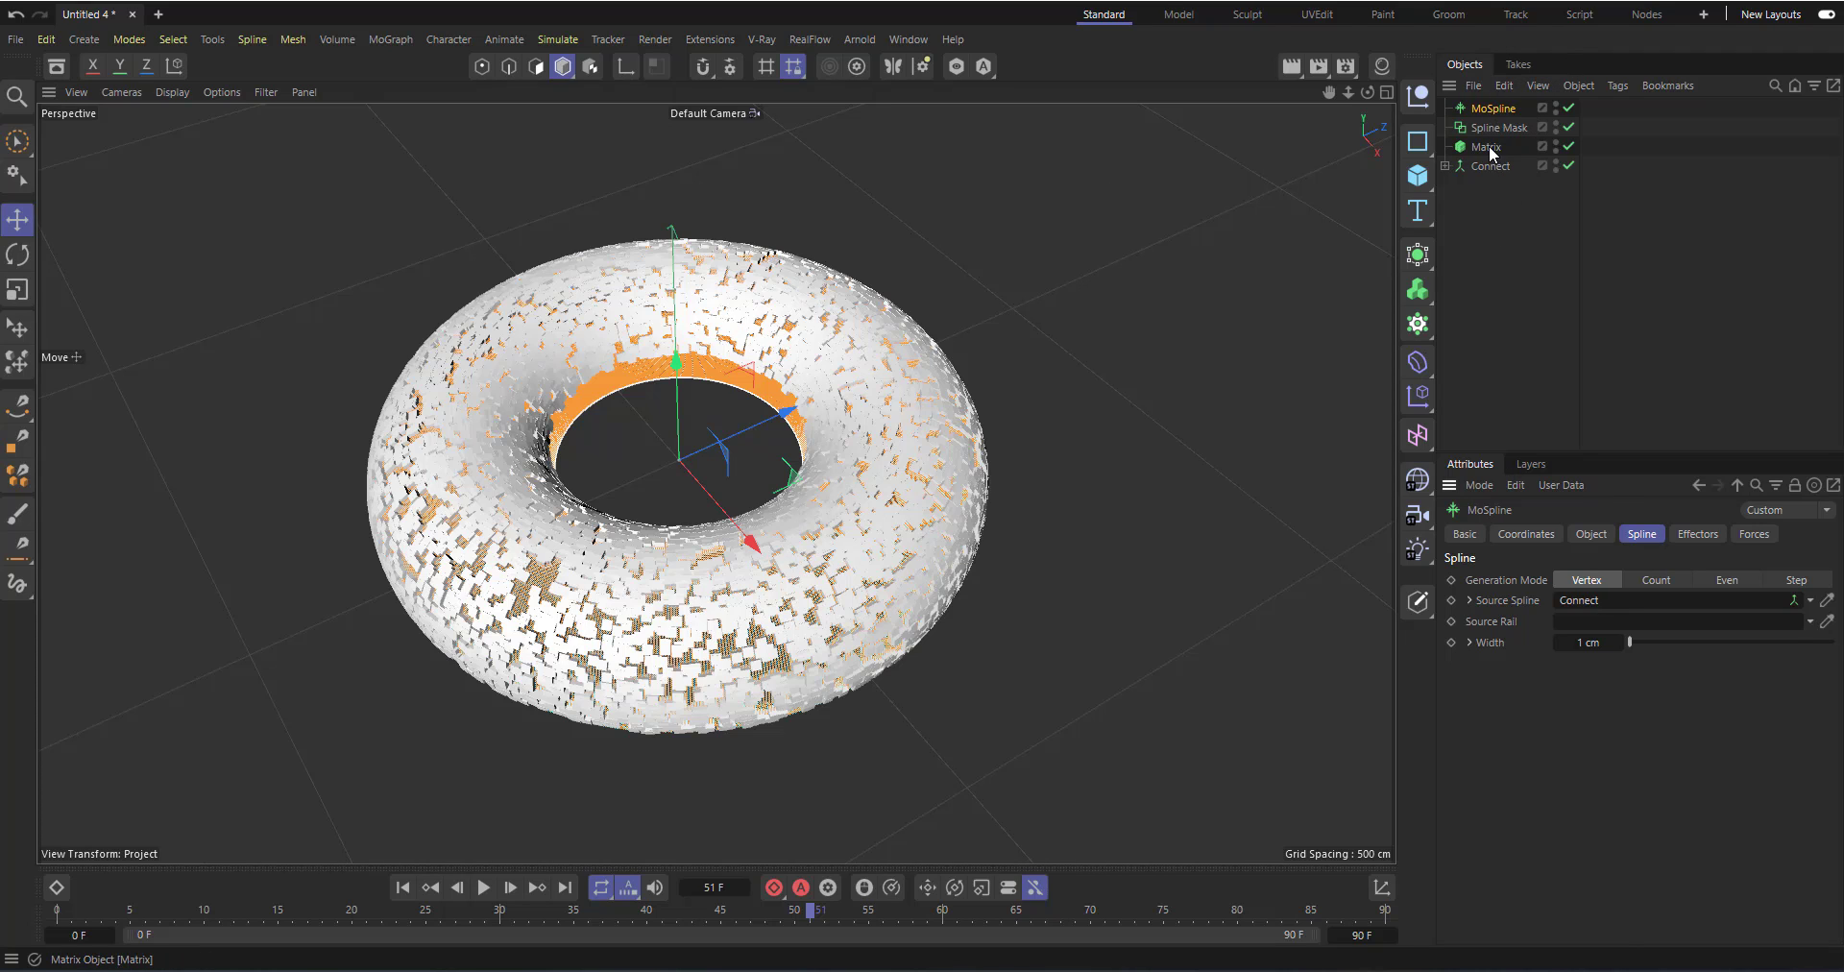
click(1523, 147)
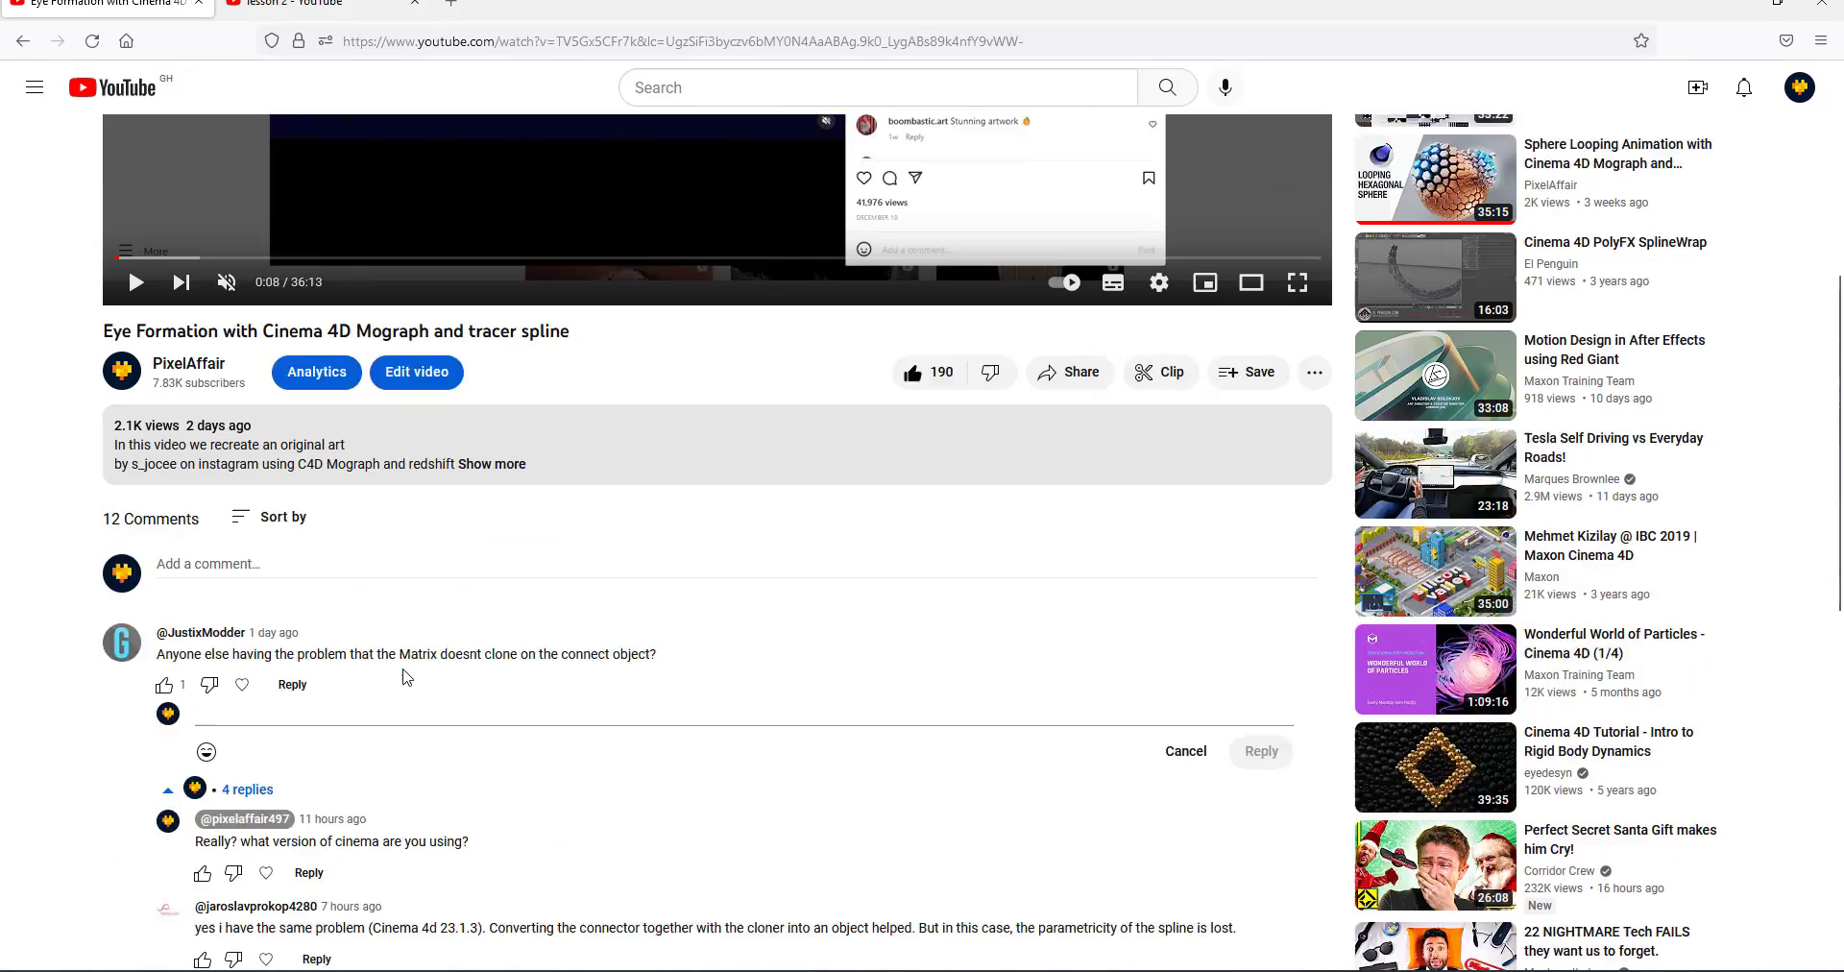
Scroll the YouTube comments to the thread about Matrix not cloning onto the Connect object.
scroll(404, 677, down, 2)
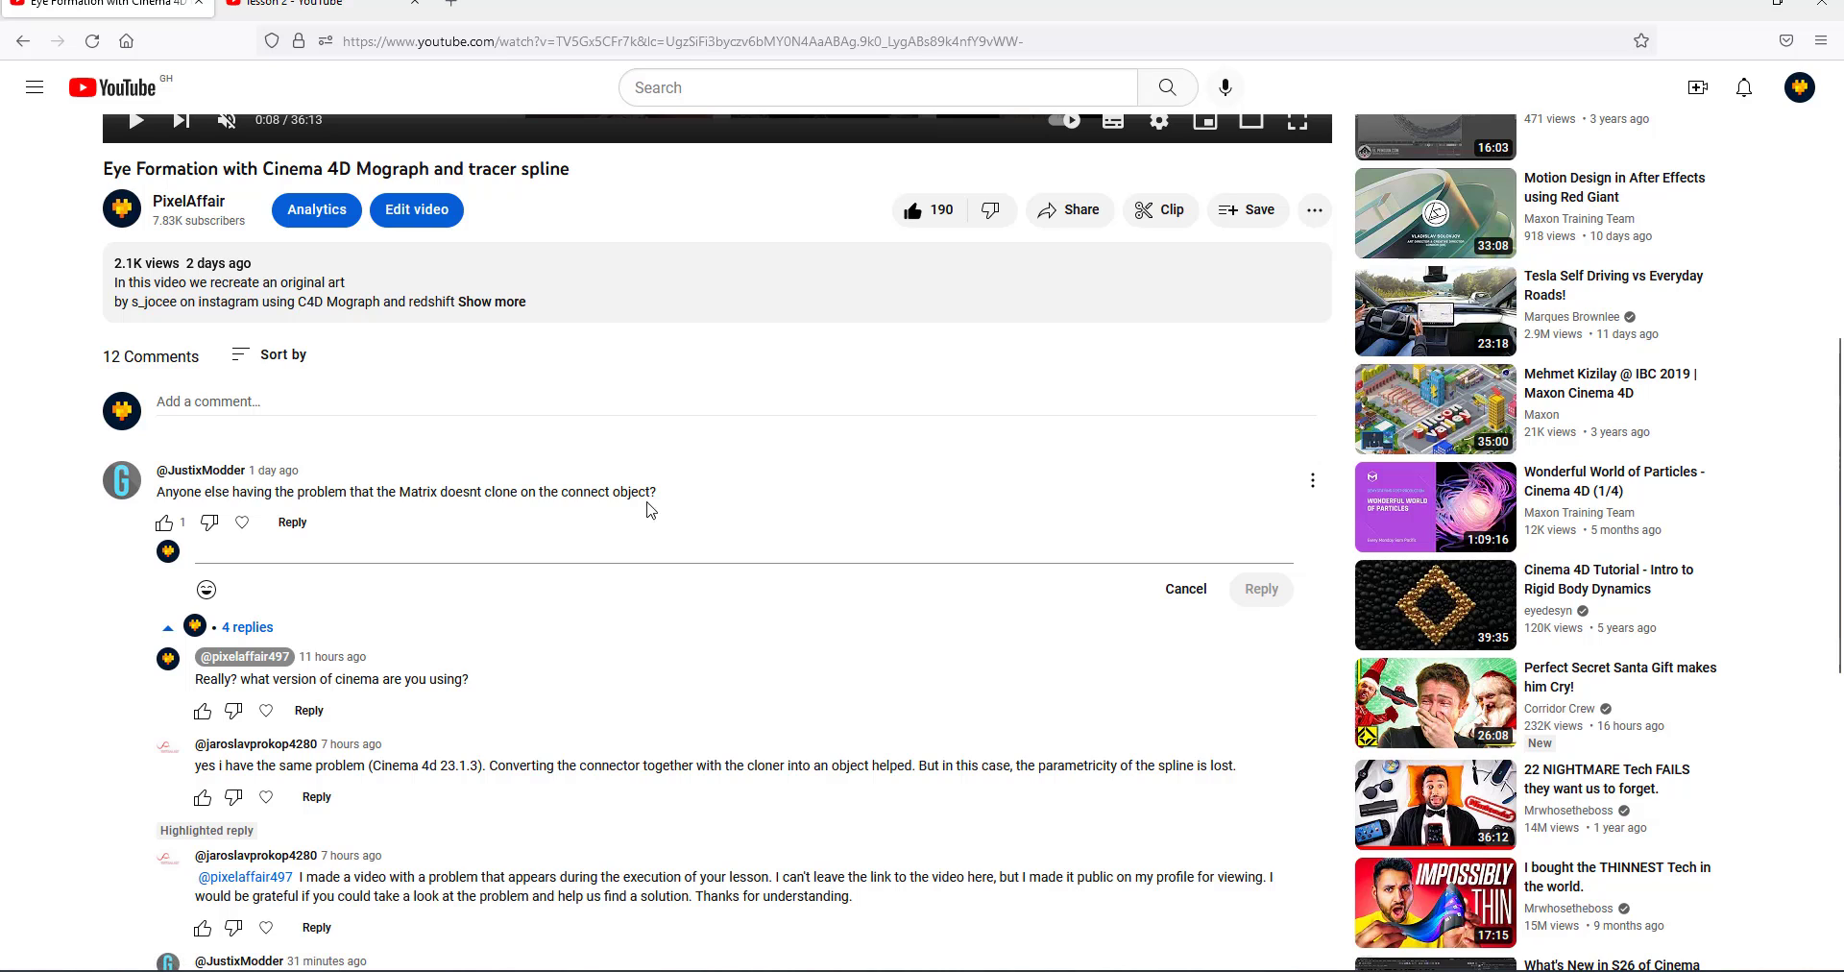
scroll(682, 497, down, 1)
scroll(682, 498, down, 3)
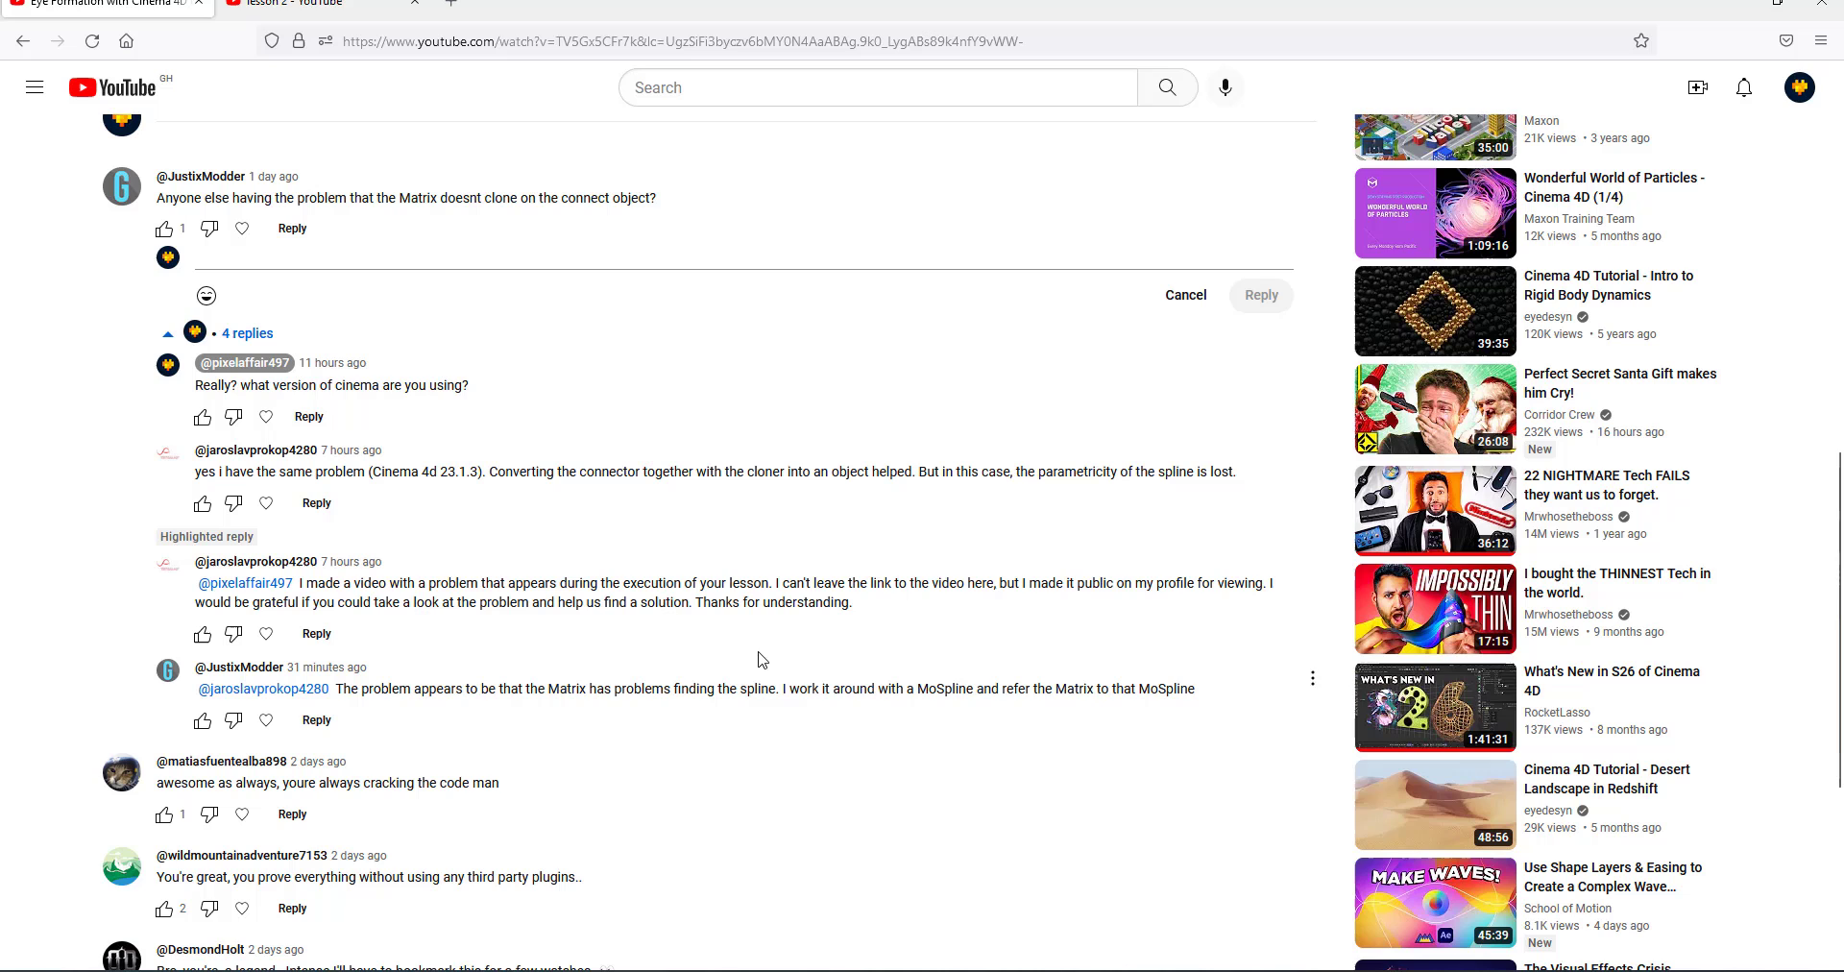
scroll(469, 655, up, 10)
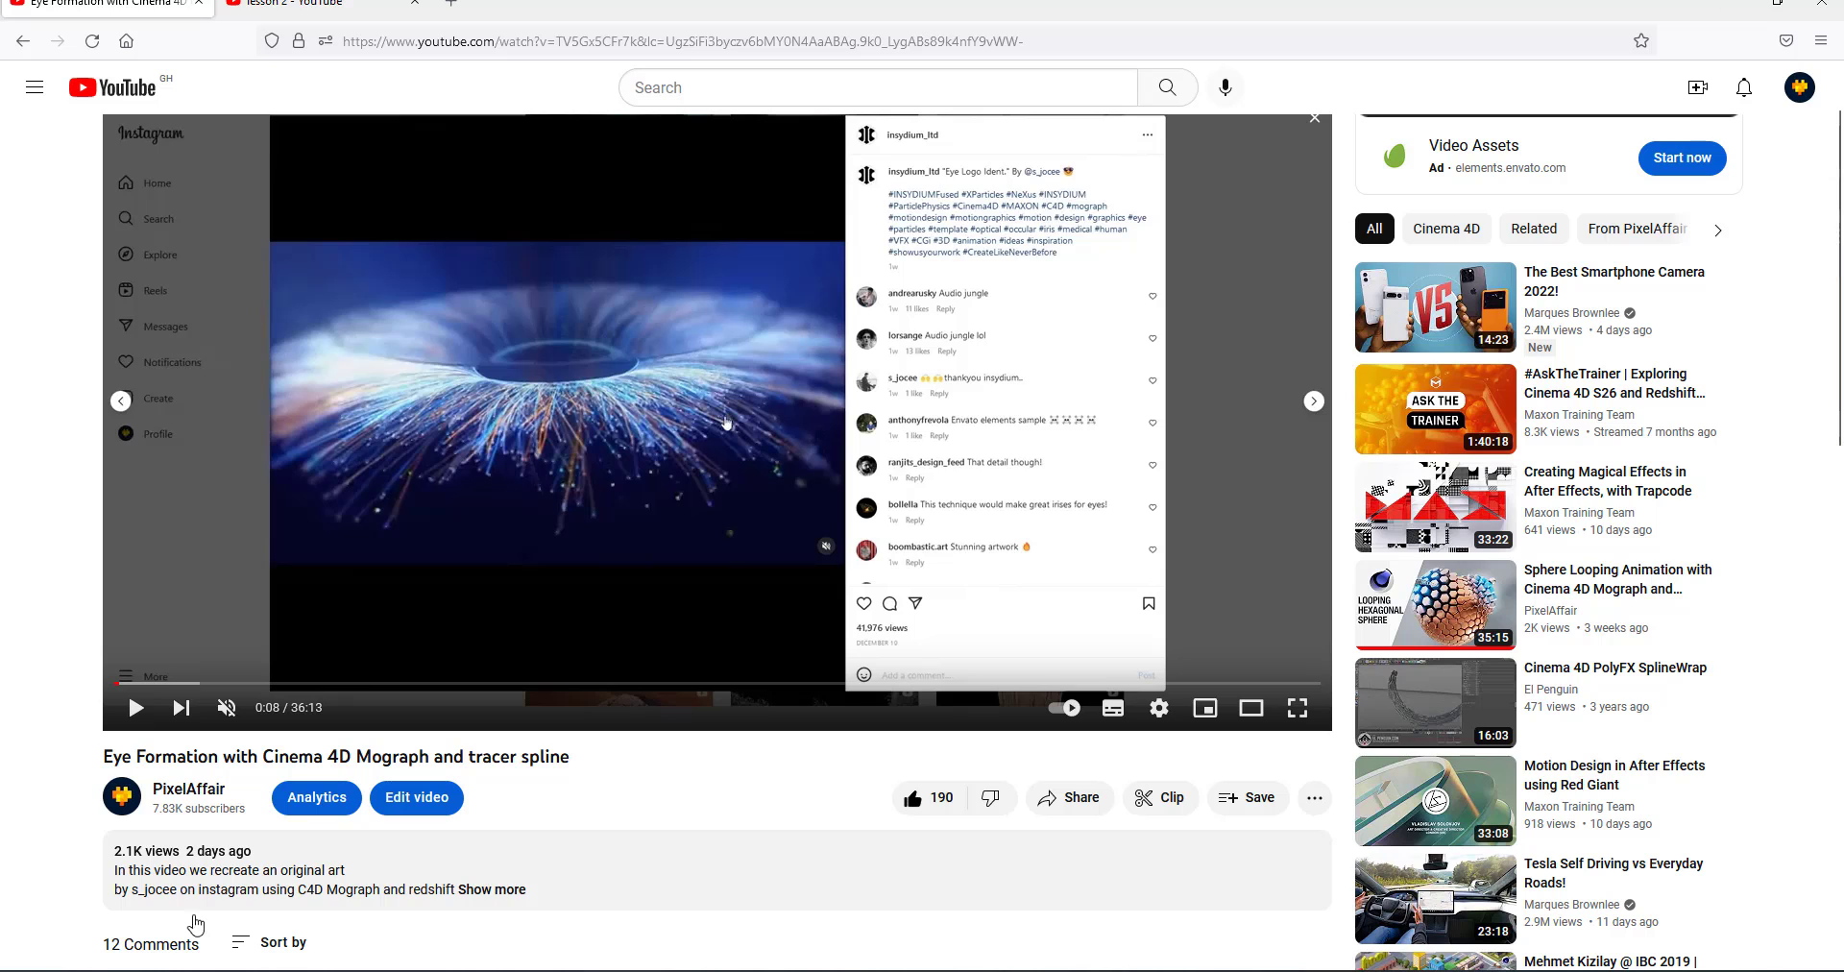
scroll(432, 638, down, 6)
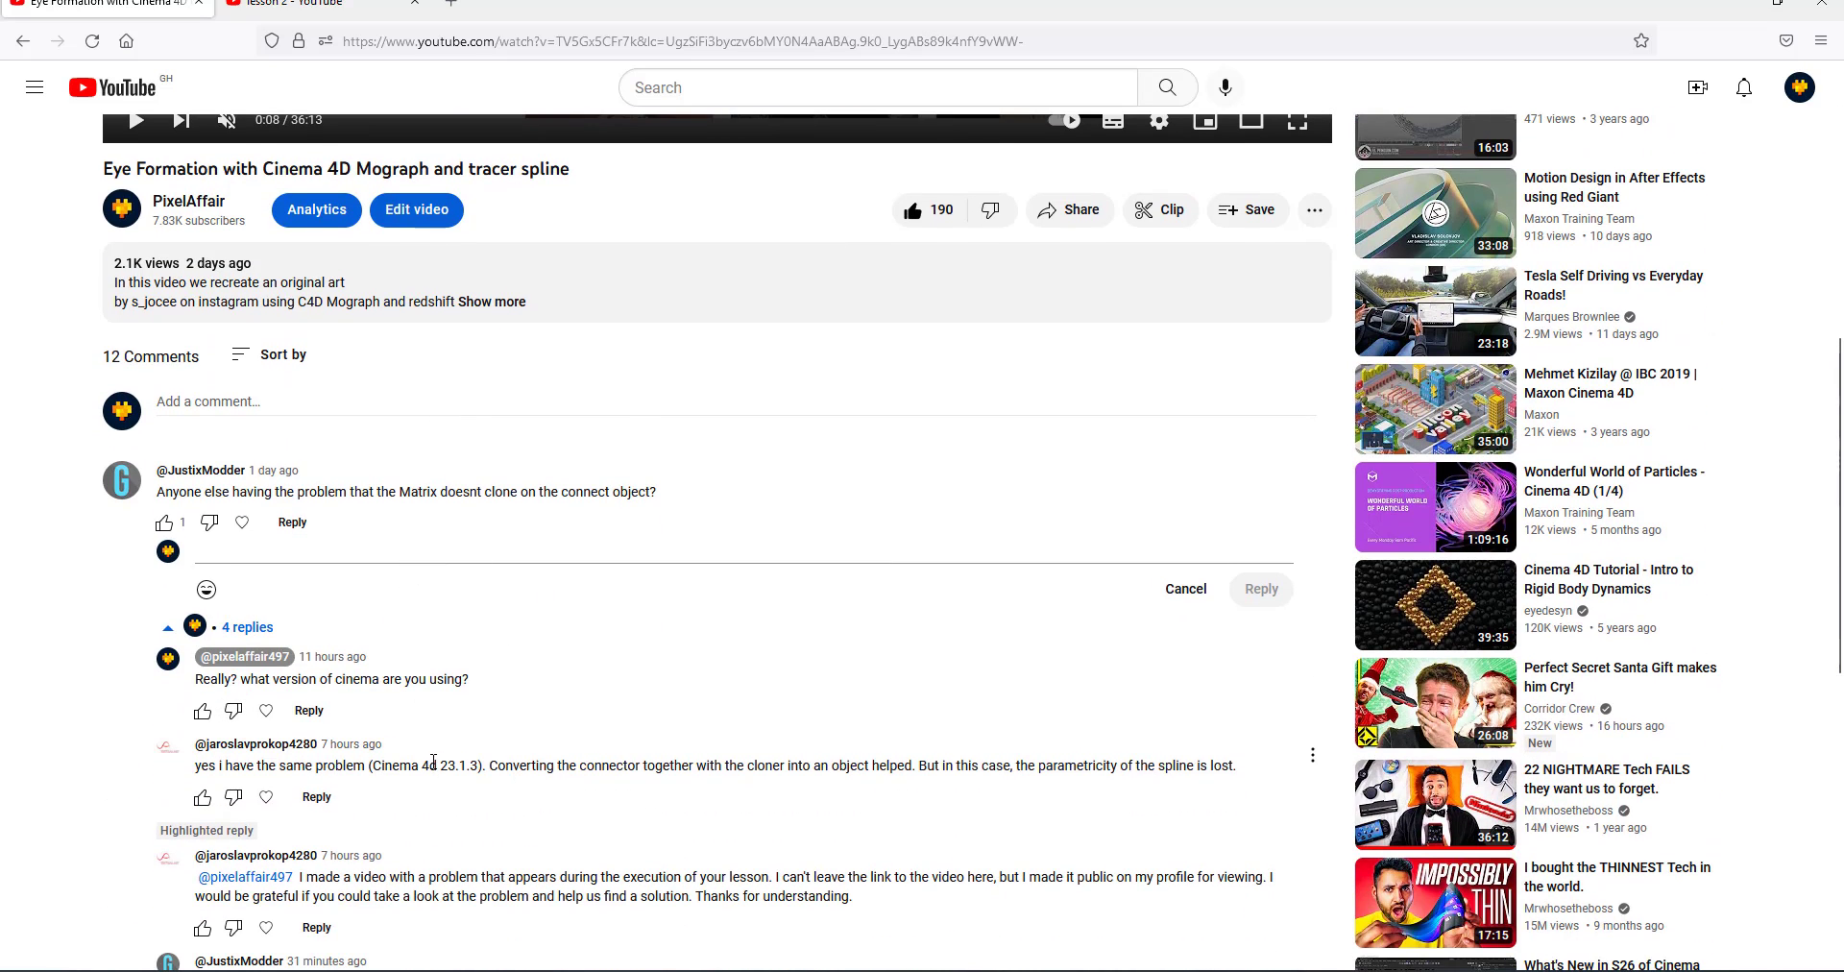